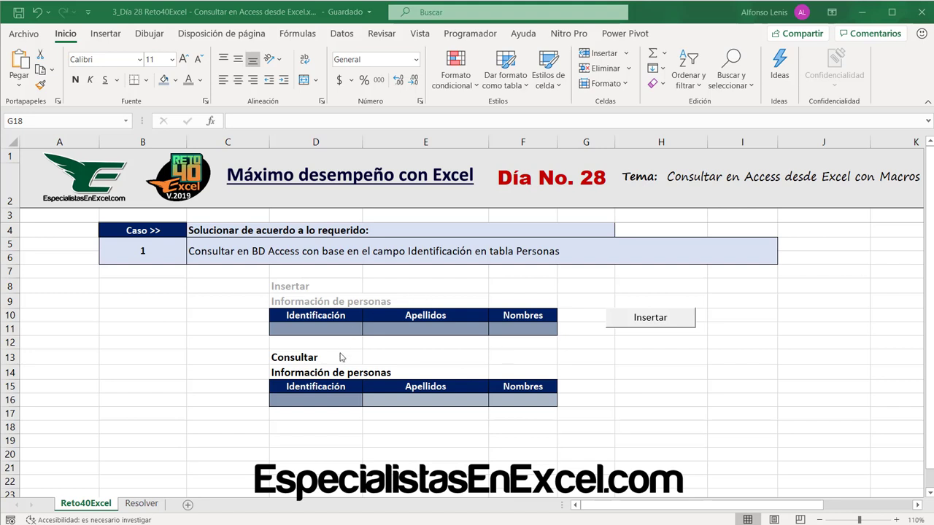
- Review the Consultar block D13:F17 and the Insertar block D8:F11
left_click_drag(325, 358, 522, 407)
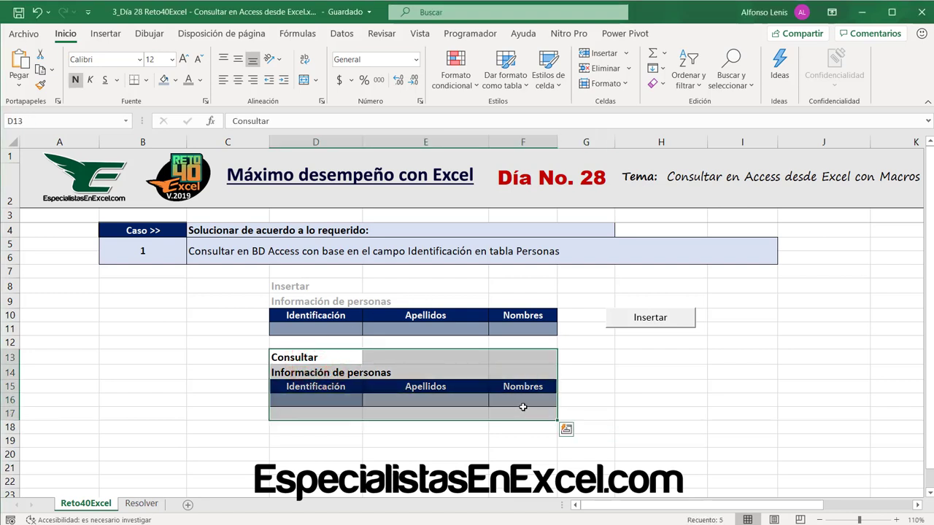
left_click(304, 291)
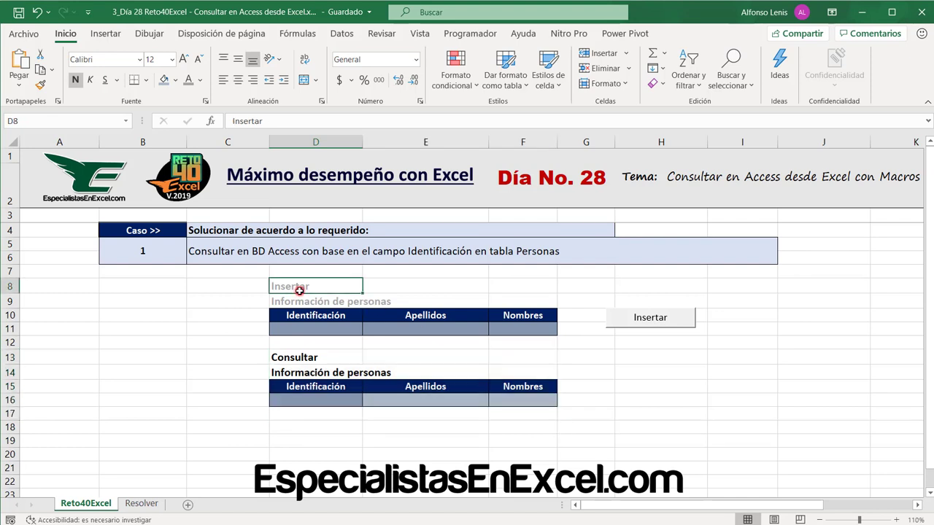
left_click_drag(310, 297, 515, 323)
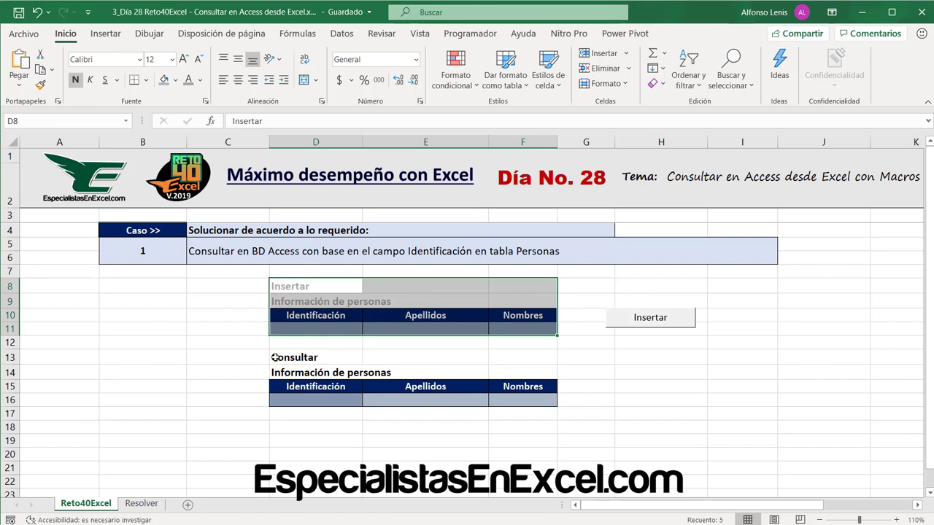
mouse_move(285, 285)
left_mouse_down()
mouse_move(319, 310)
mouse_move(509, 329)
left_mouse_up()
- Point out the Identificación input D16 and result cells E16 and F16, then open the Personas table
left_click(361, 432)
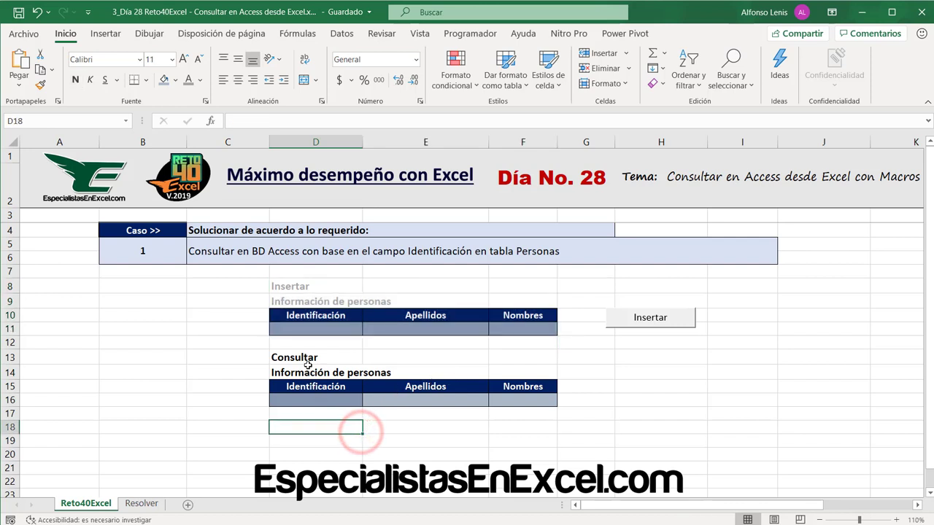
left_click(311, 378)
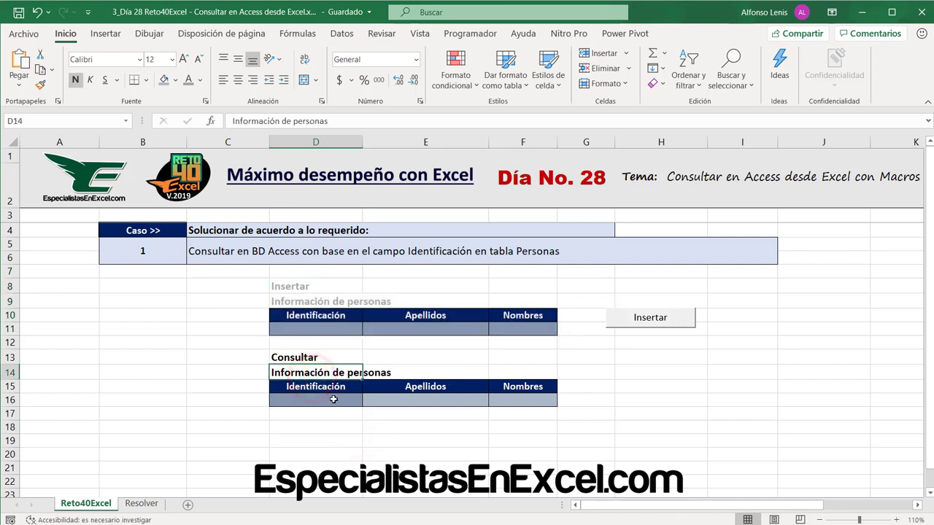
left_click(333, 399)
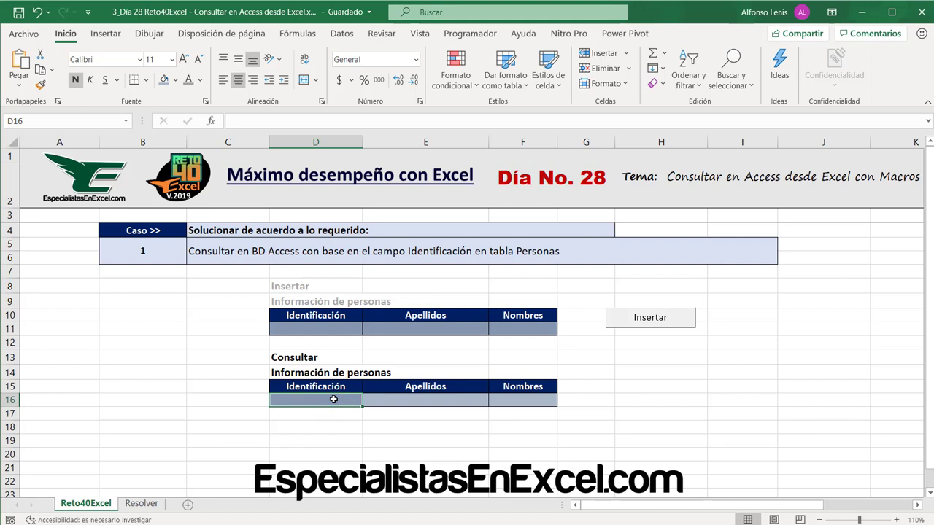
left_click(369, 431)
left_click(394, 400)
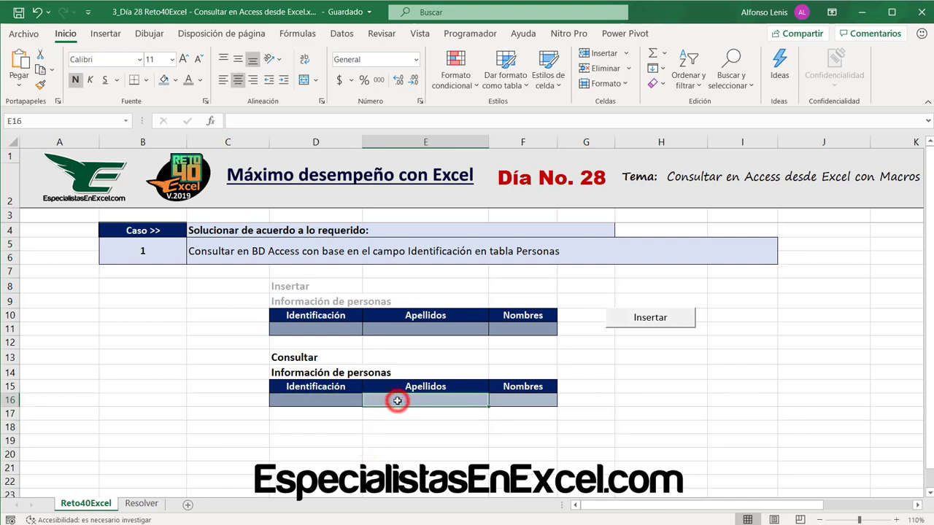
left_click(522, 400)
left_click(335, 400)
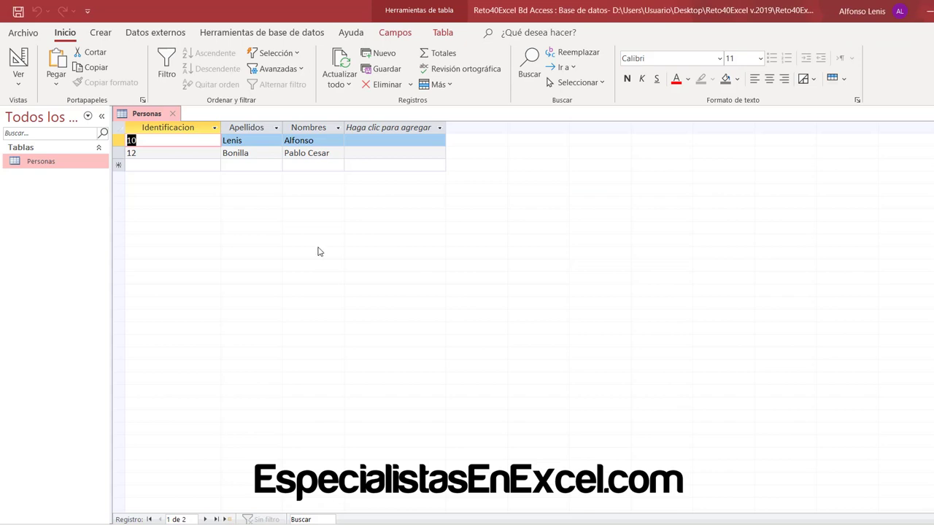
left_click(311, 233)
- Inspect the surname and name of Personas records 10 and 12, then return to Excel
left_click(257, 140)
left_click(318, 140)
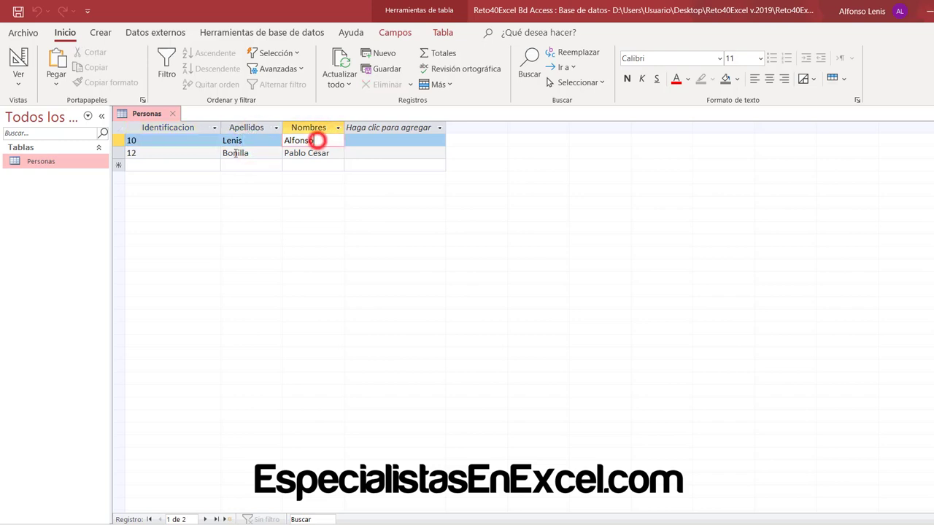
left_click(184, 152)
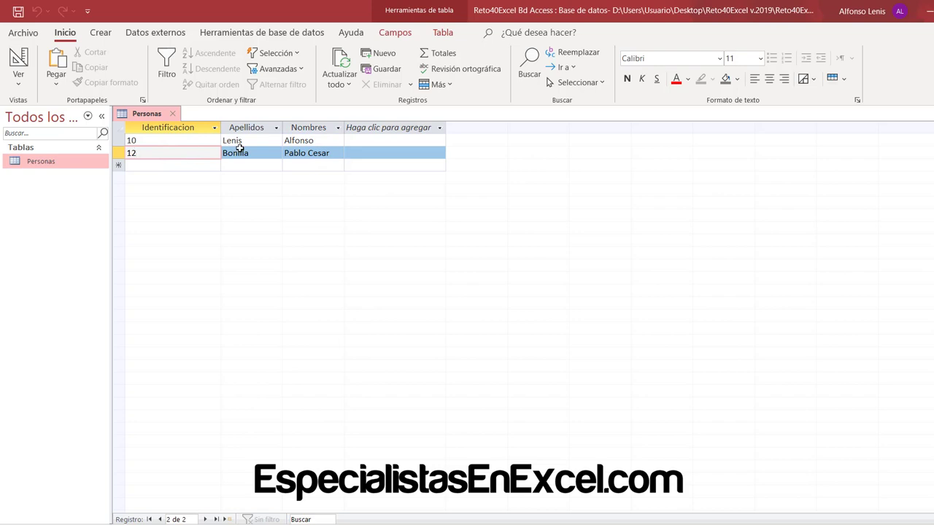
left_click(331, 152)
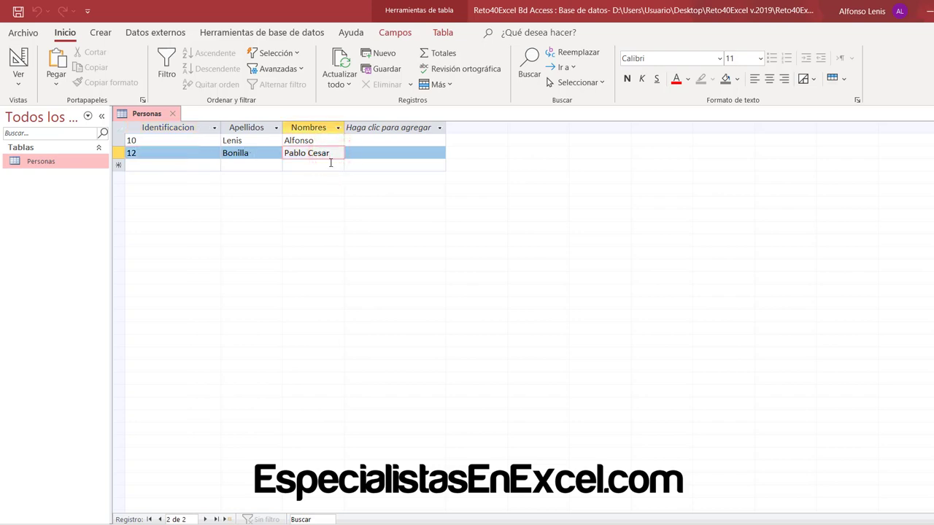
left_click(329, 165)
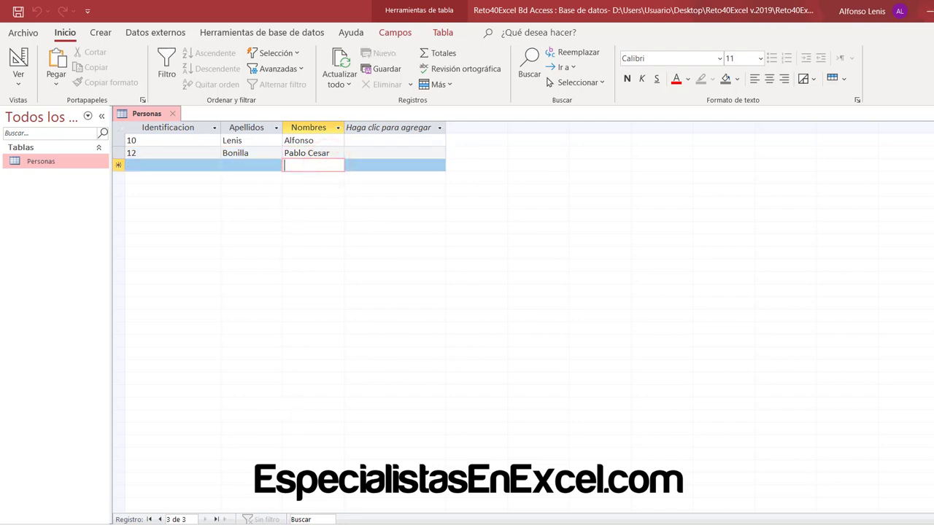
mouse_move(303, 522)
left_click(269, 508)
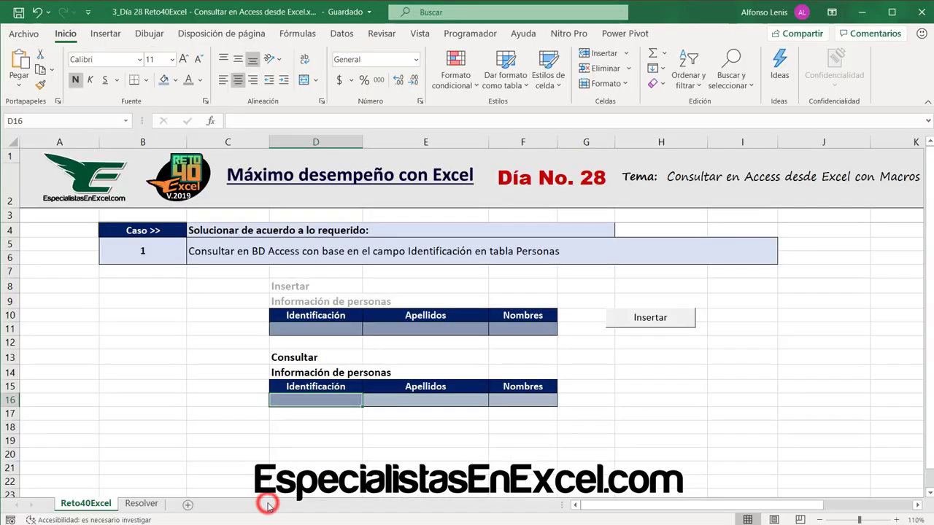
- Select cell D16 and open the VBA editor with Alt+F11 at consultarRegPersonas
left_click(310, 427)
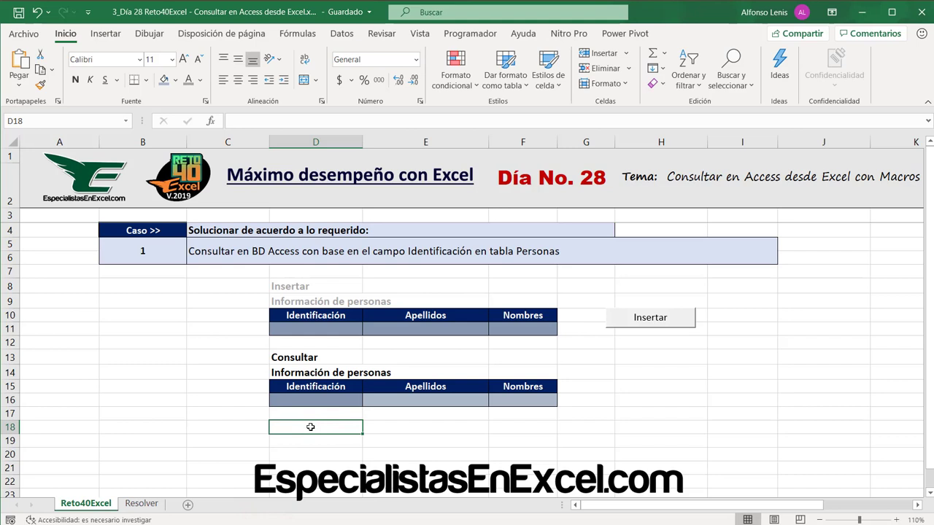
left_click(317, 400)
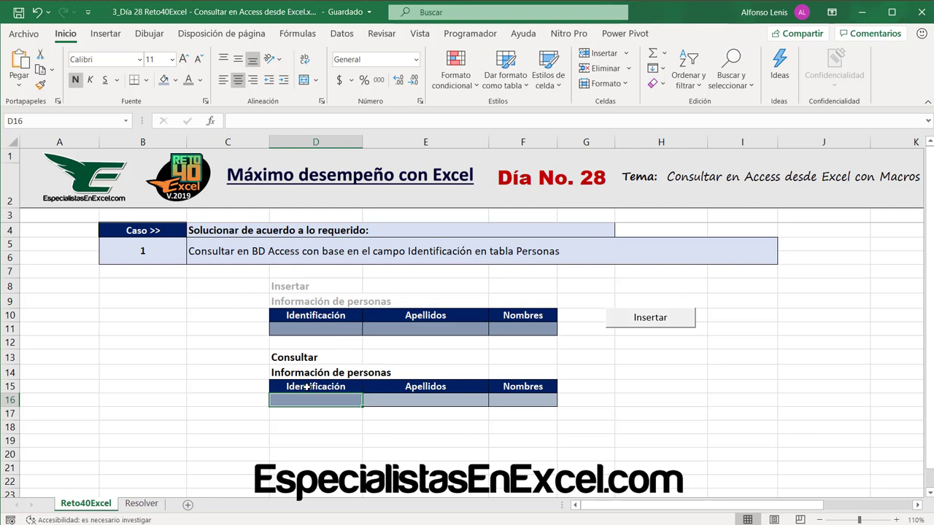
key("alt+F11")
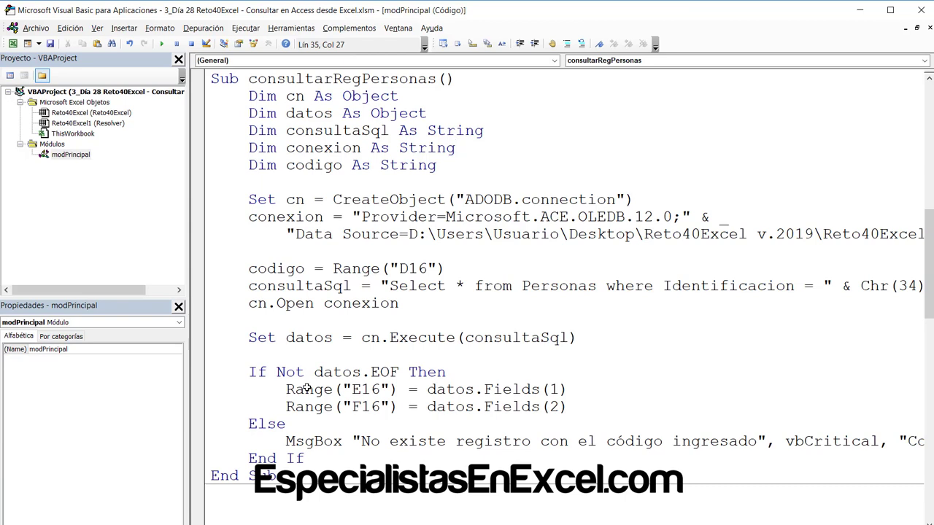
double_click(341, 79)
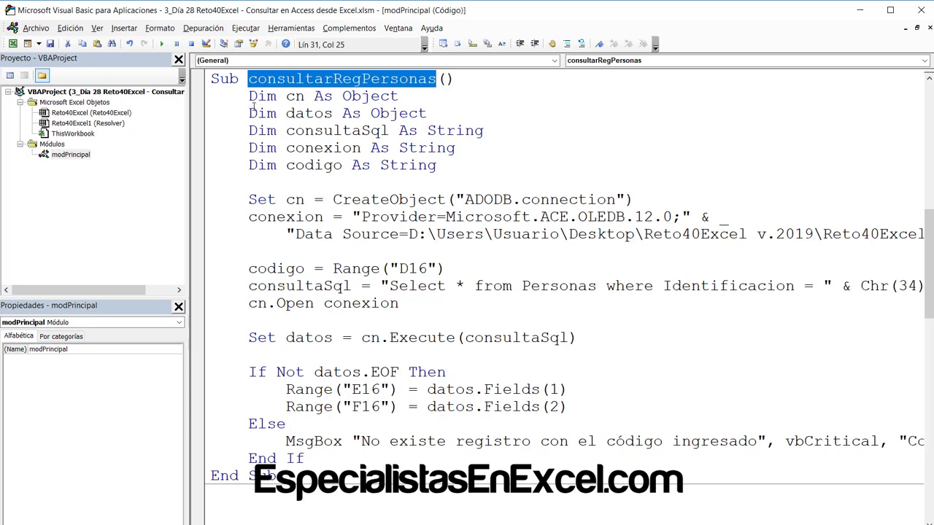
mouse_move(248, 96)
left_mouse_down()
mouse_move(411, 111)
mouse_move(480, 146)
left_mouse_up()
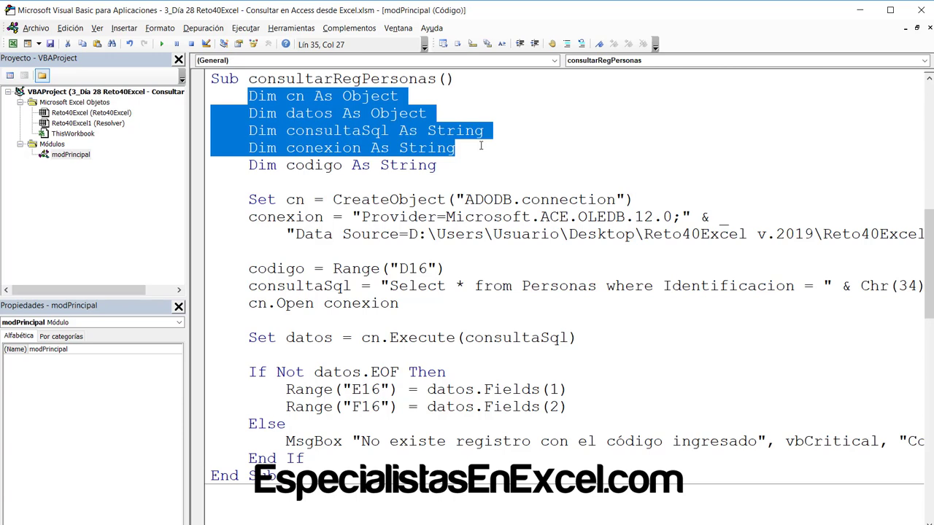
left_click_drag(438, 166, 248, 166)
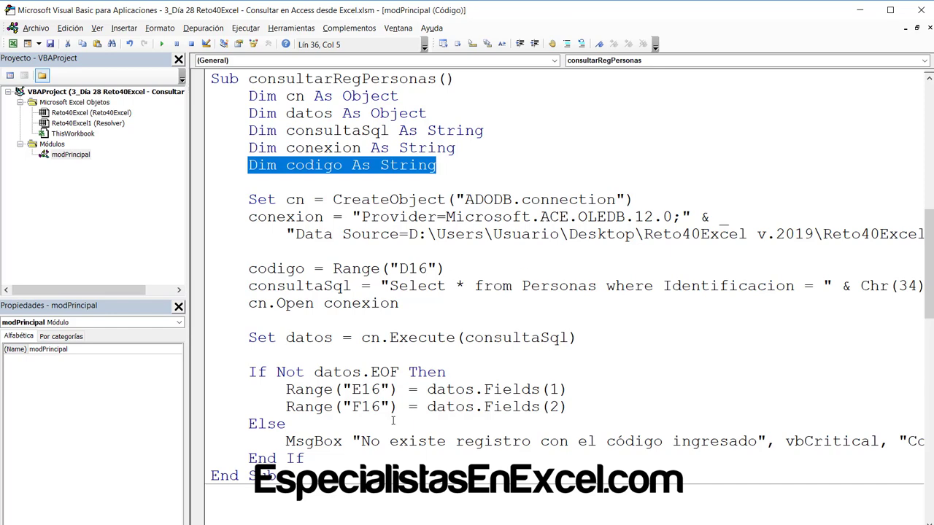
mouse_move(292, 519)
left_click(259, 511)
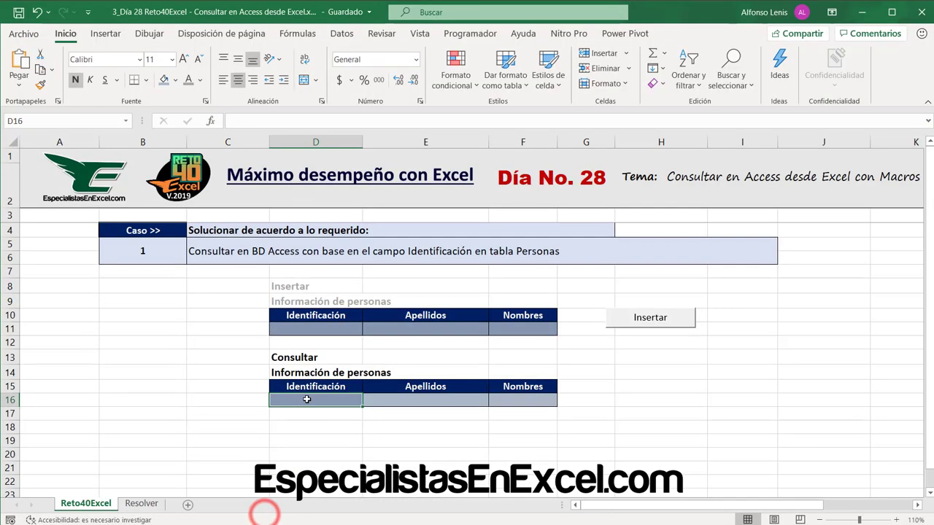
left_click(307, 399)
left_click(310, 425)
left_click(311, 401)
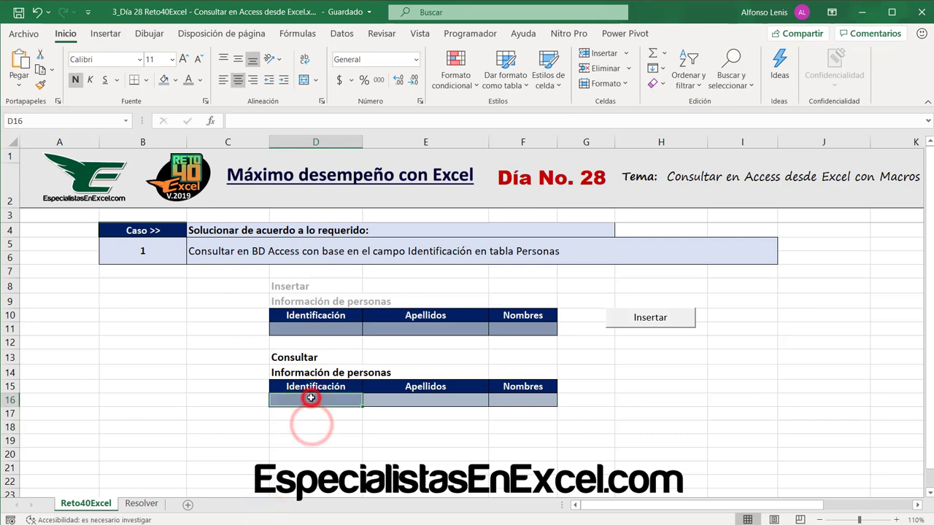
mouse_move(299, 519)
left_click(336, 496)
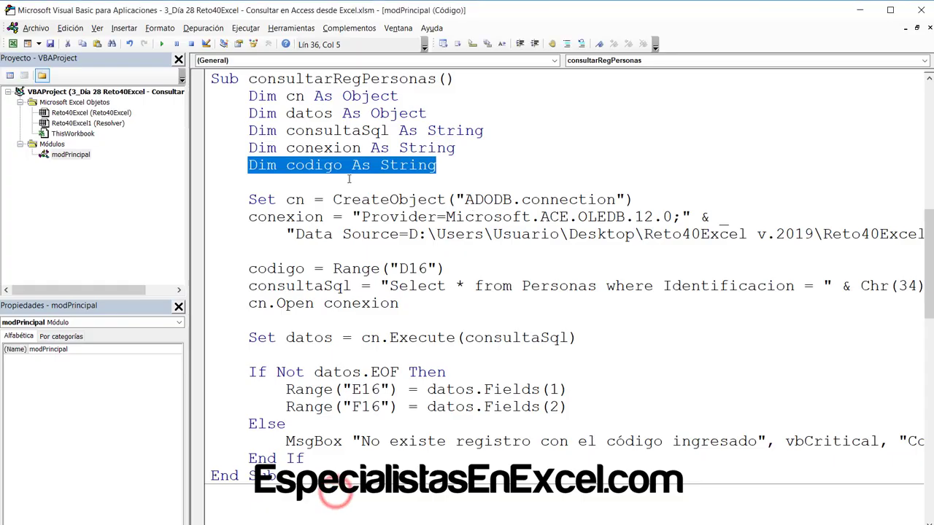
left_click_drag(242, 197, 729, 233)
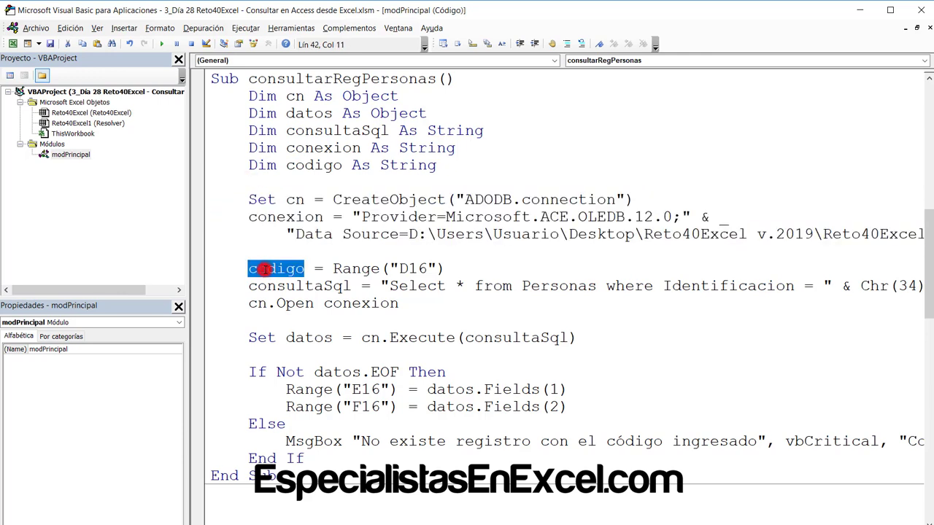
double_click(264, 269)
left_click_drag(333, 269, 443, 269)
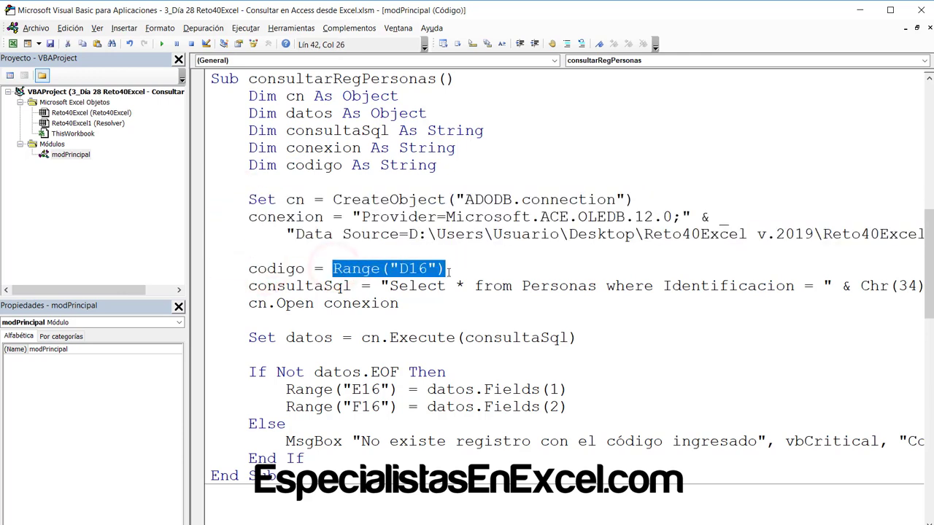
left_click(325, 524)
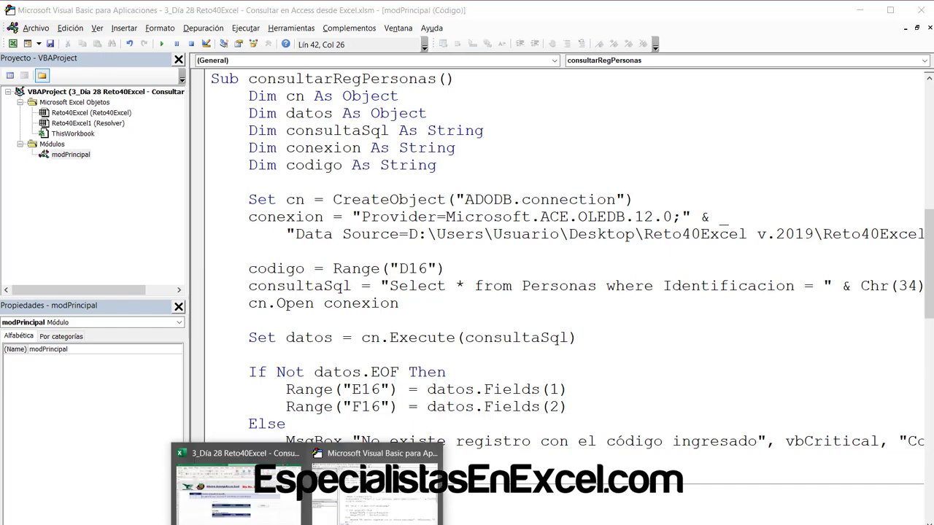
left_click(287, 501)
left_click(314, 400)
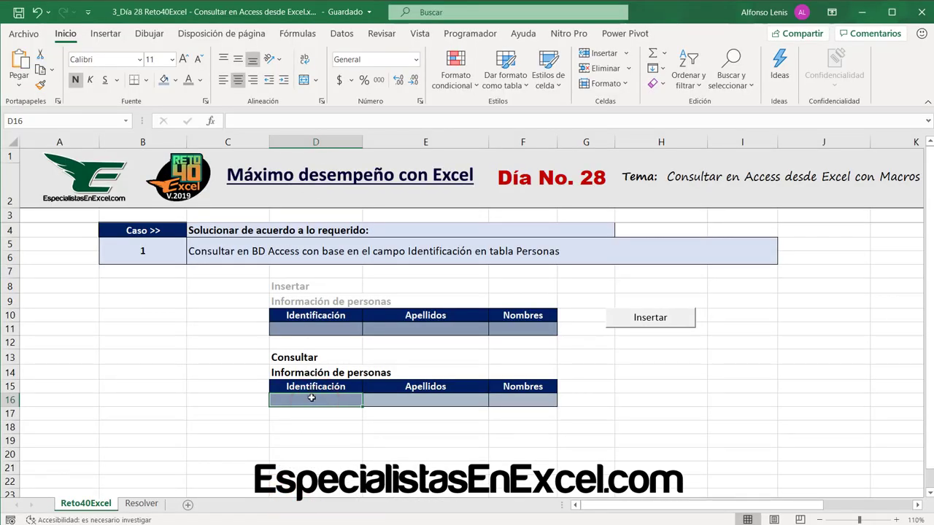
left_click(346, 522)
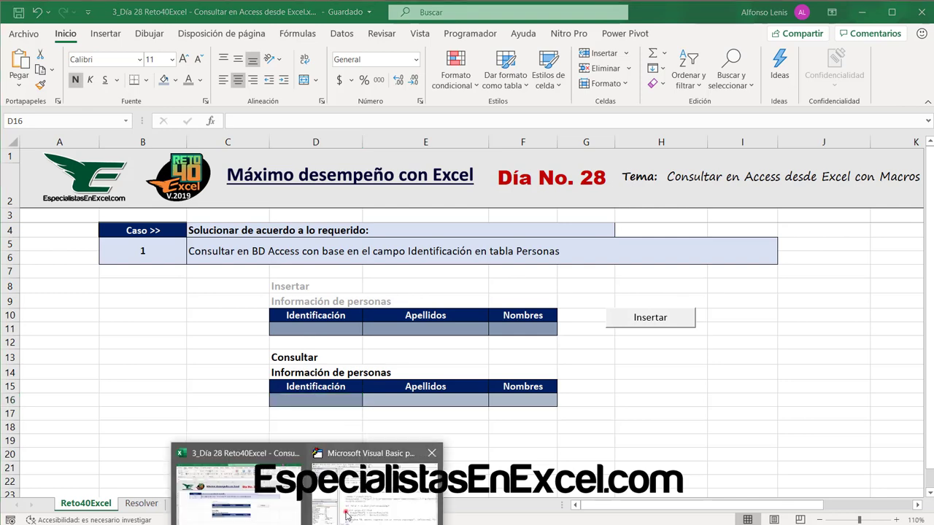
left_click(346, 512)
left_click_drag(286, 164, 343, 167)
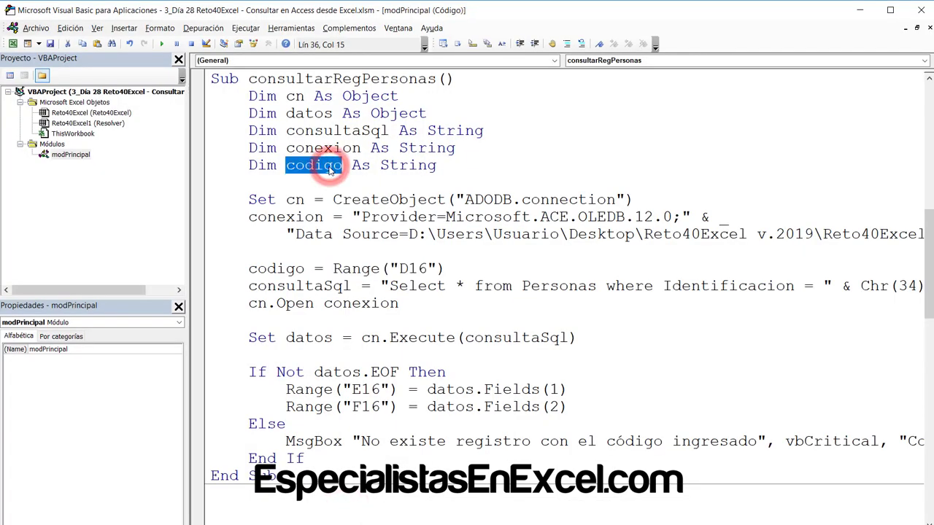
- Rename codigo to identificacion in the Dim line and the Range("D16") assignment
type("identifi")
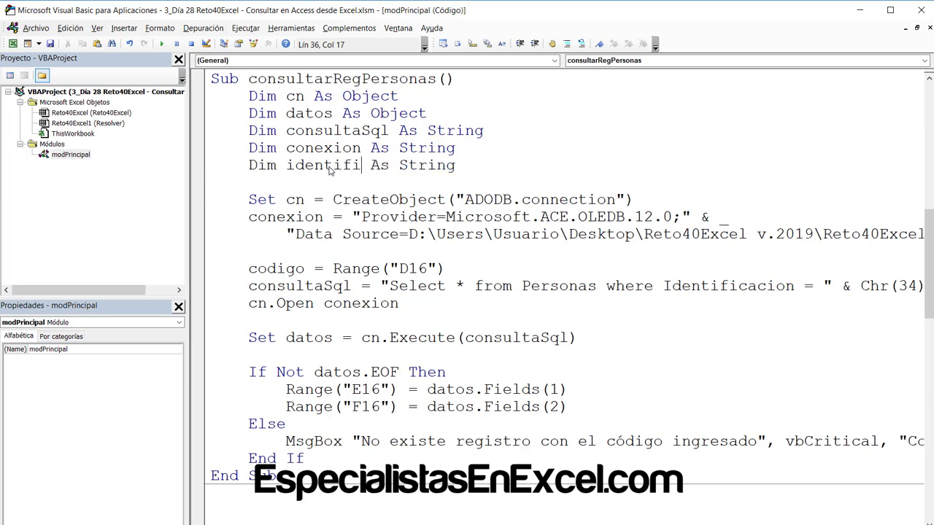
type("cacion")
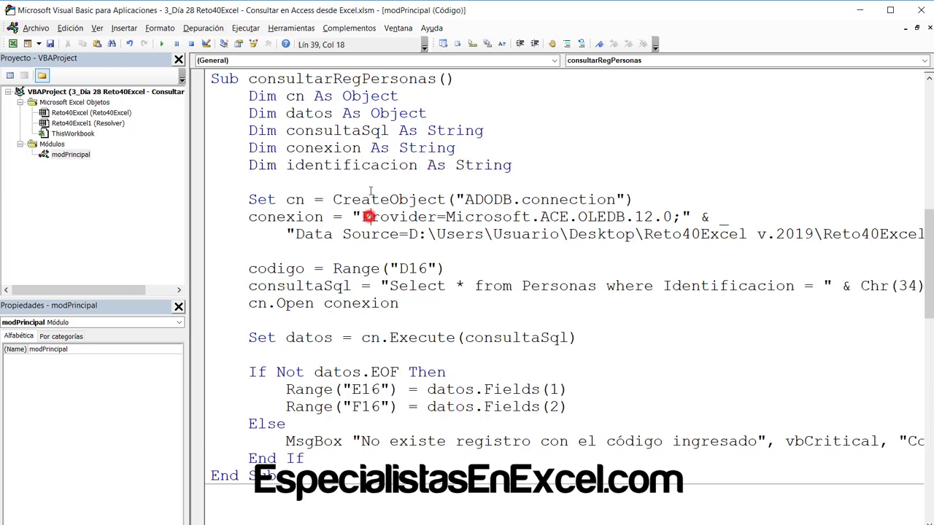
double_click(368, 166)
key("ctrl+c")
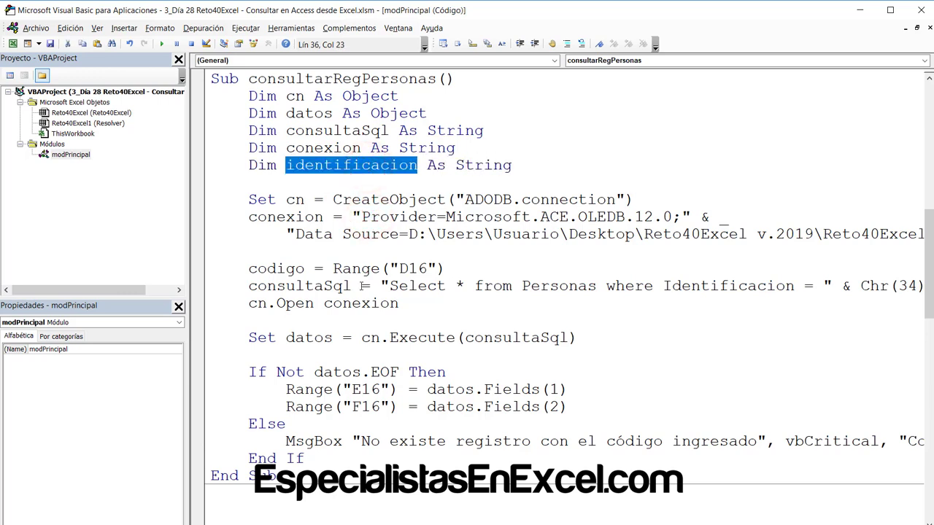
double_click(292, 268)
key("ctrl+v")
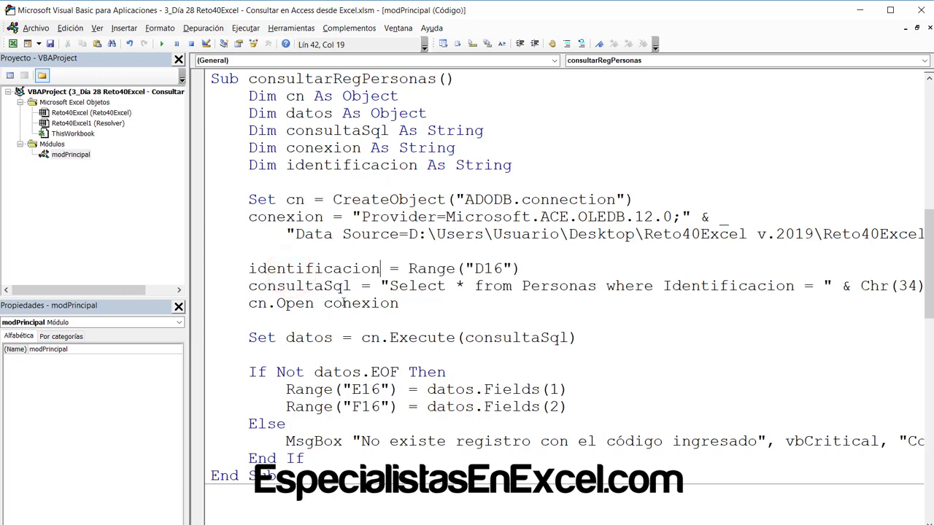
- Walk through the consultaSql query: Select * from Personas where Identificacion
double_click(299, 285)
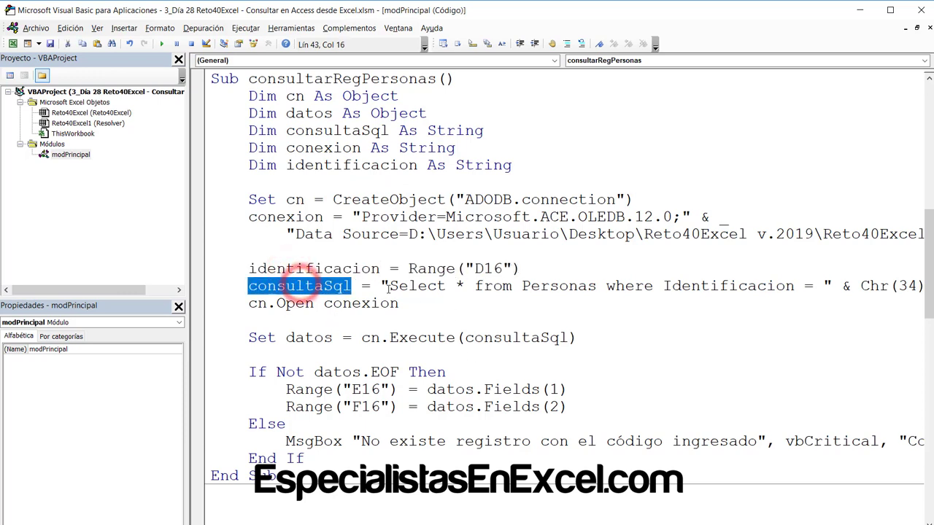
left_click(385, 286)
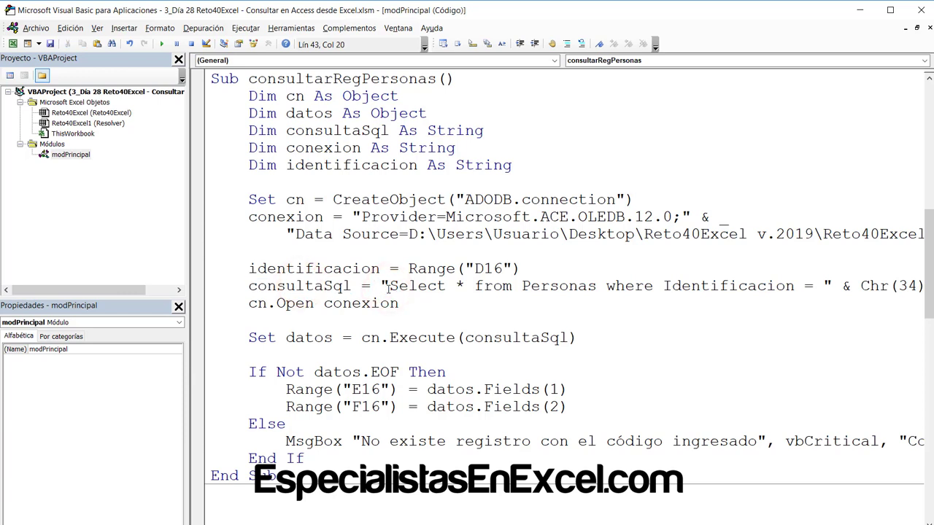
left_click_drag(389, 286, 515, 282)
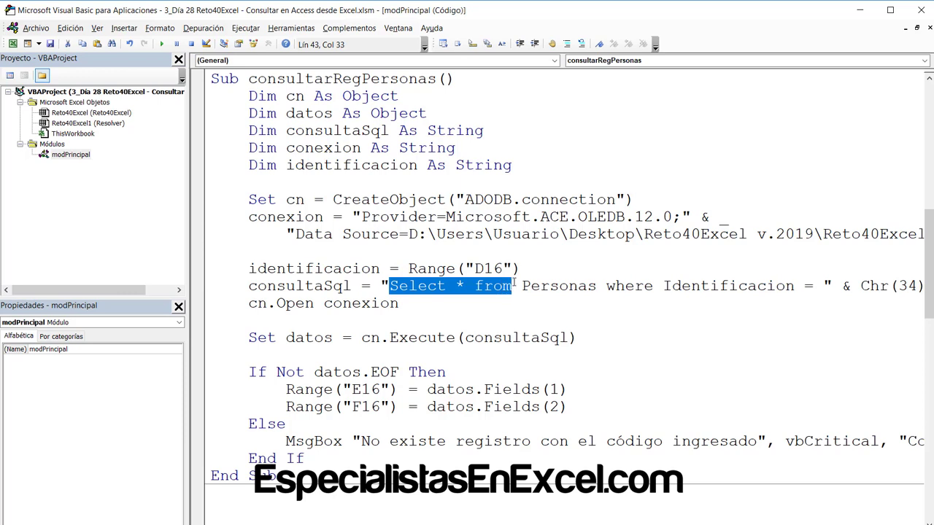
double_click(540, 286)
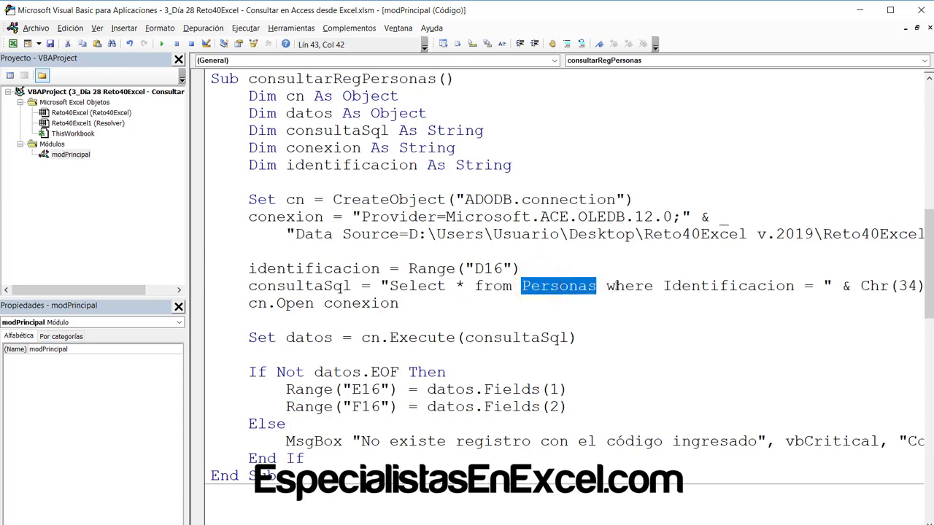
double_click(615, 287)
double_click(729, 286)
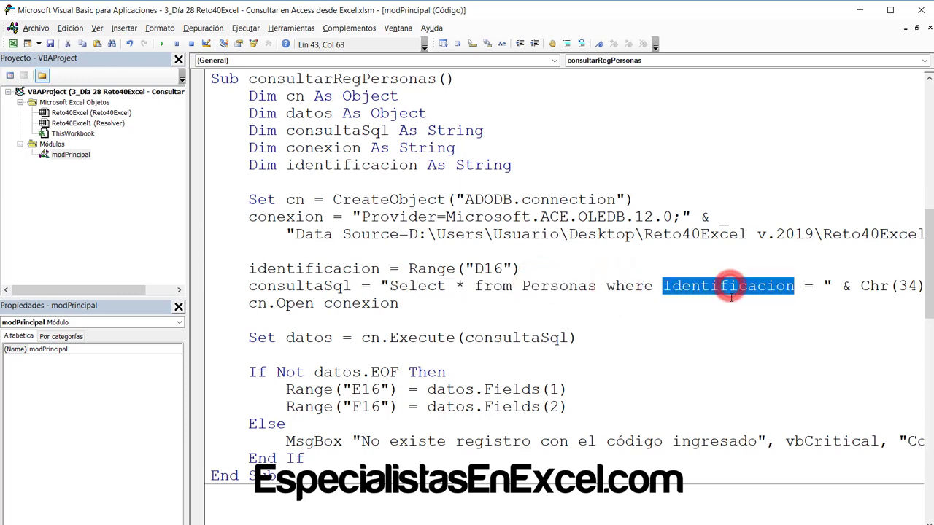
left_click(729, 297)
left_click_drag(794, 288, 391, 286)
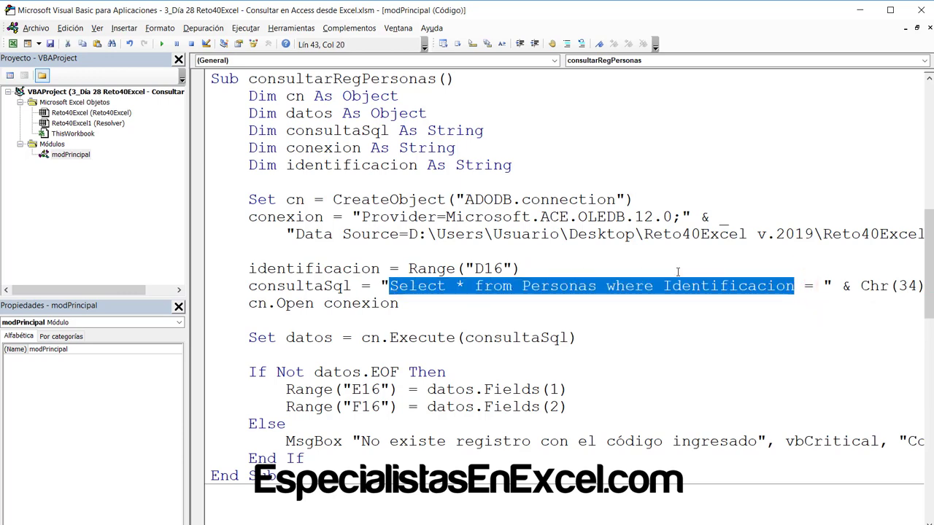
double_click(729, 288)
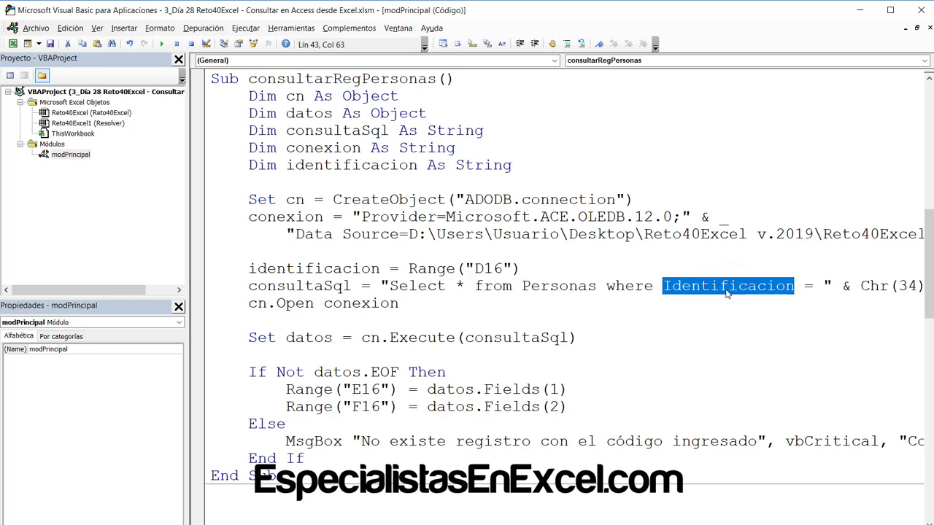
- Compare the query field with the Identificacion column of the Access Personas table
key("alt+Tab")
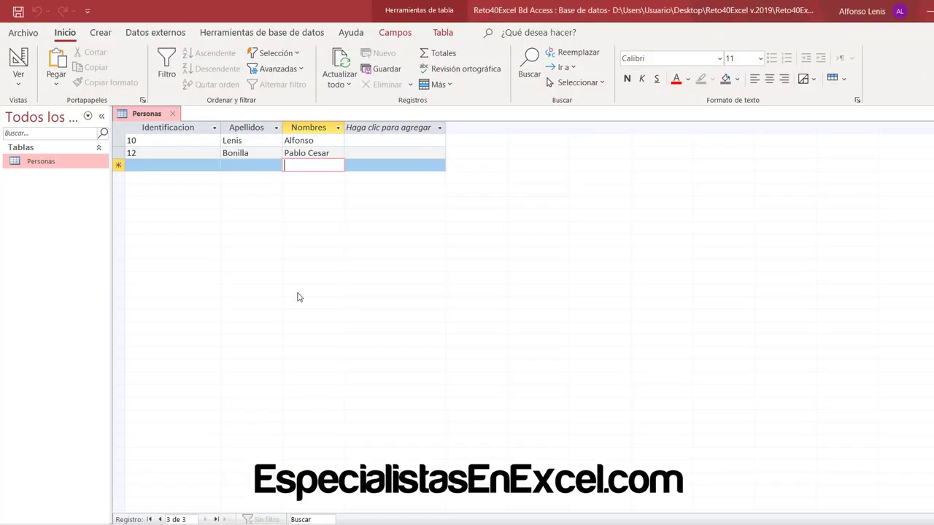
left_click(181, 127)
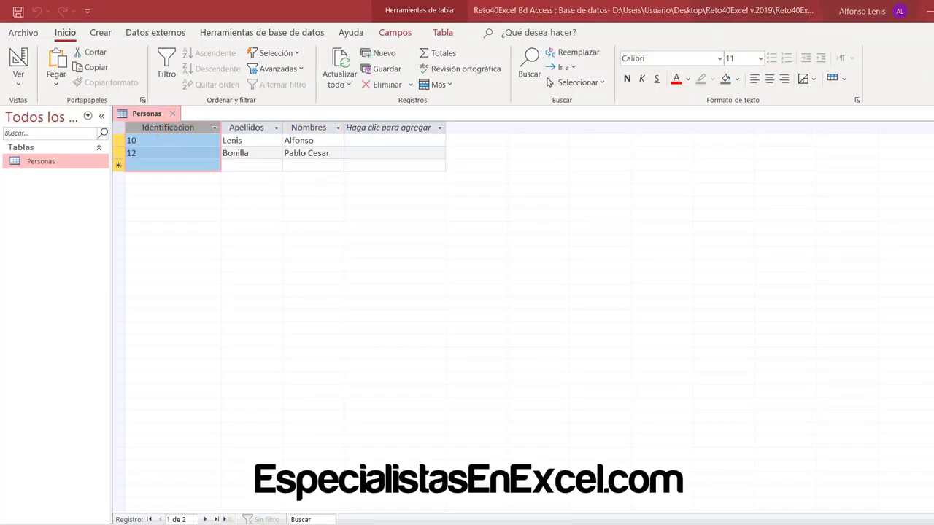
mouse_move(294, 523)
left_click(348, 505)
- Replace codigo with identificacion at the end of the consultaSql query
left_click(661, 307)
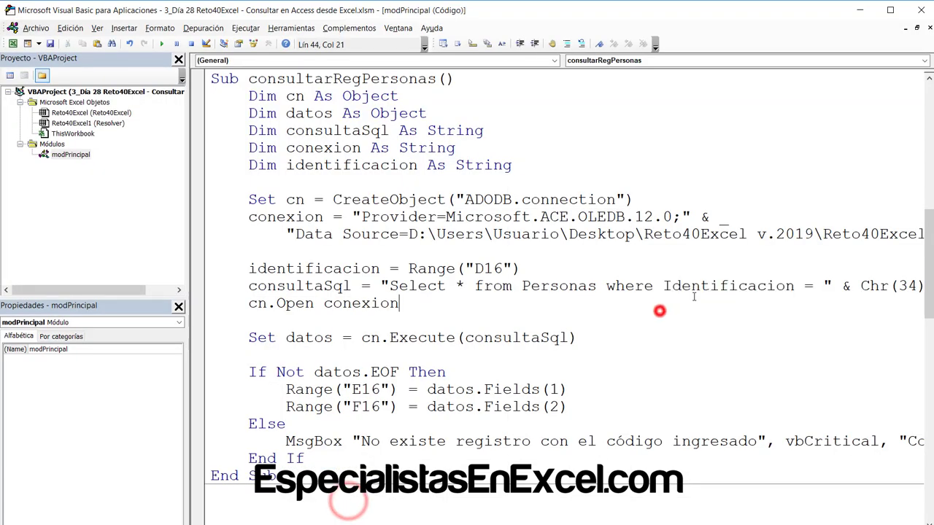
double_click(717, 284)
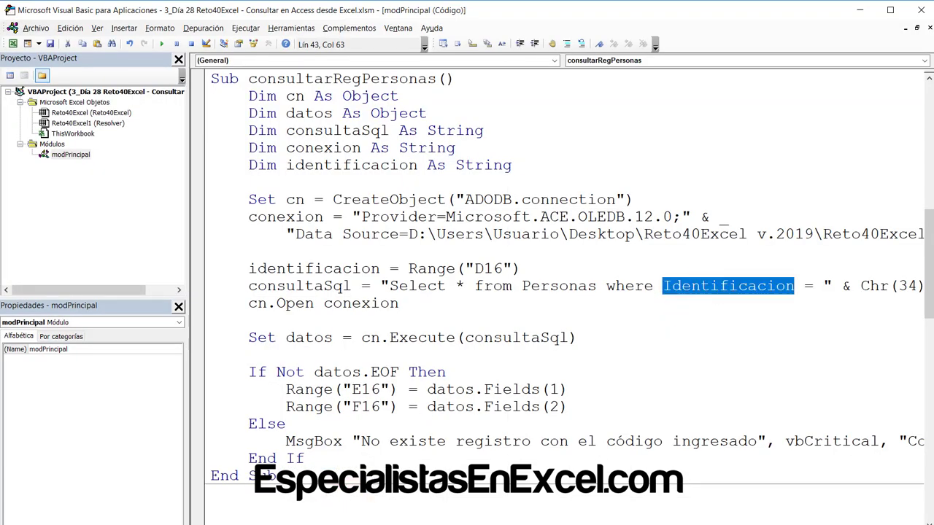
scroll(392, 352, "right", 10)
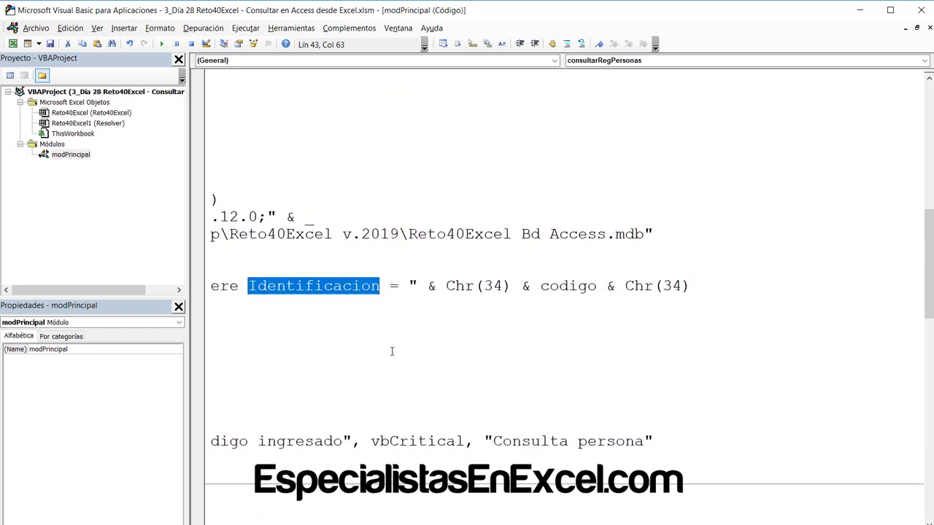
left_click(504, 286)
double_click(540, 286)
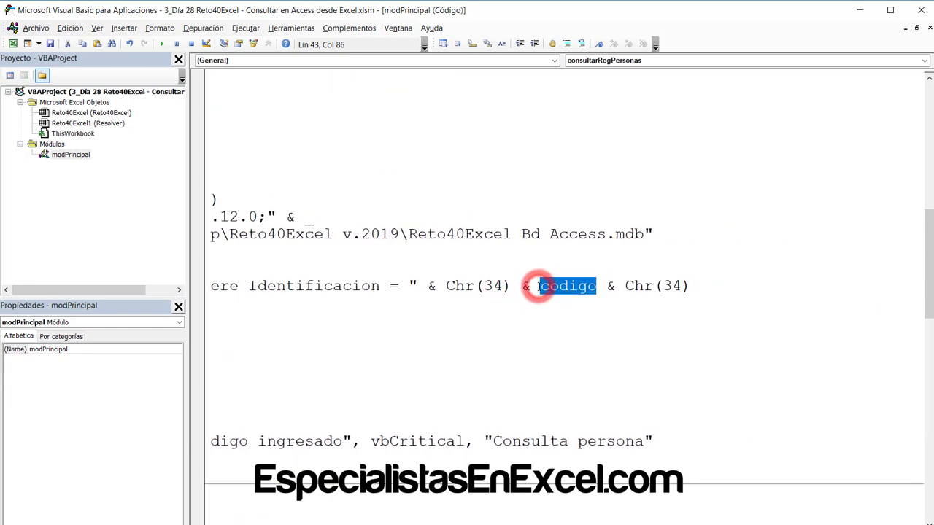
type("identificacion")
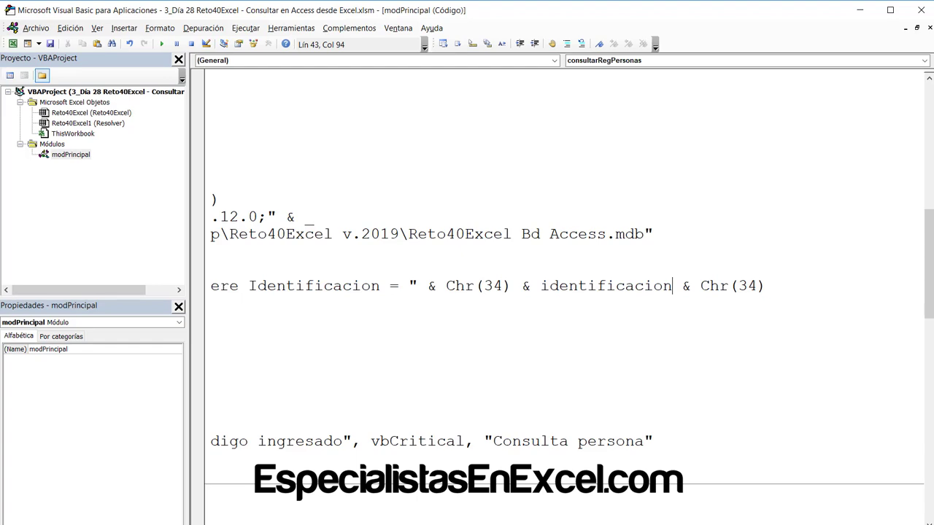
scroll(321, 259, "left", 10)
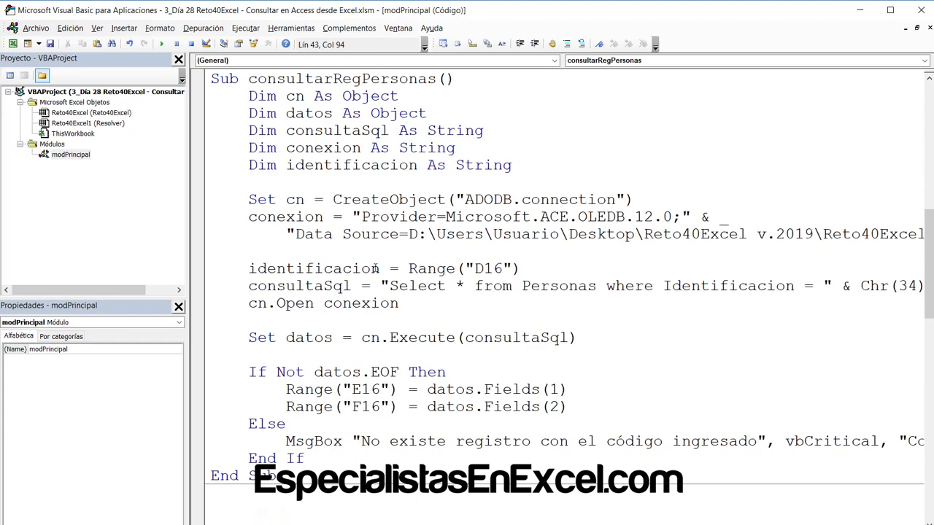
- Review the Execute line, the If Not datos.EOF check and the E16 target range
left_click_drag(240, 234, 577, 234)
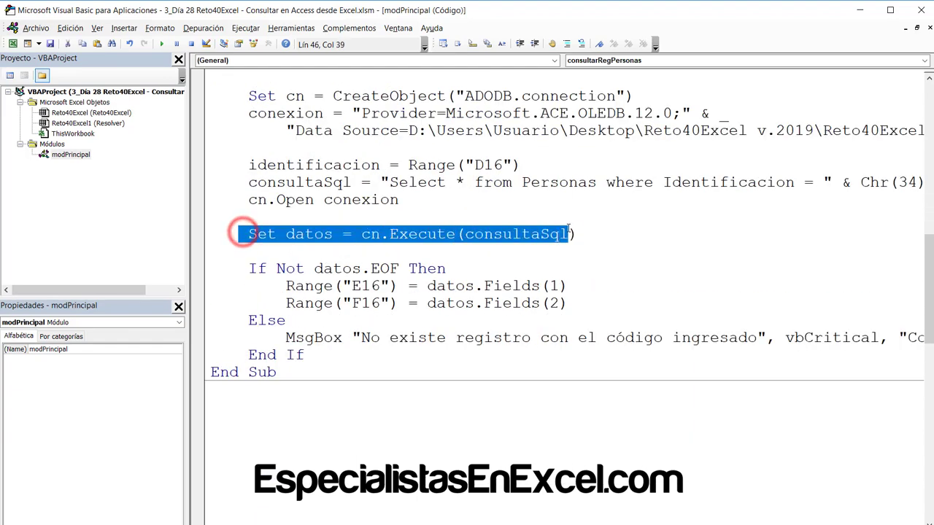
left_click_drag(248, 182, 352, 182)
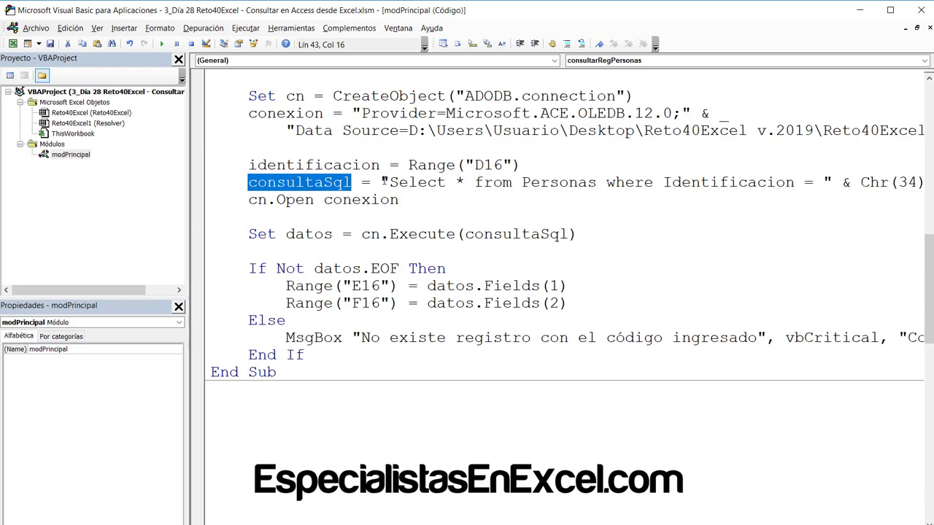
left_click(253, 268)
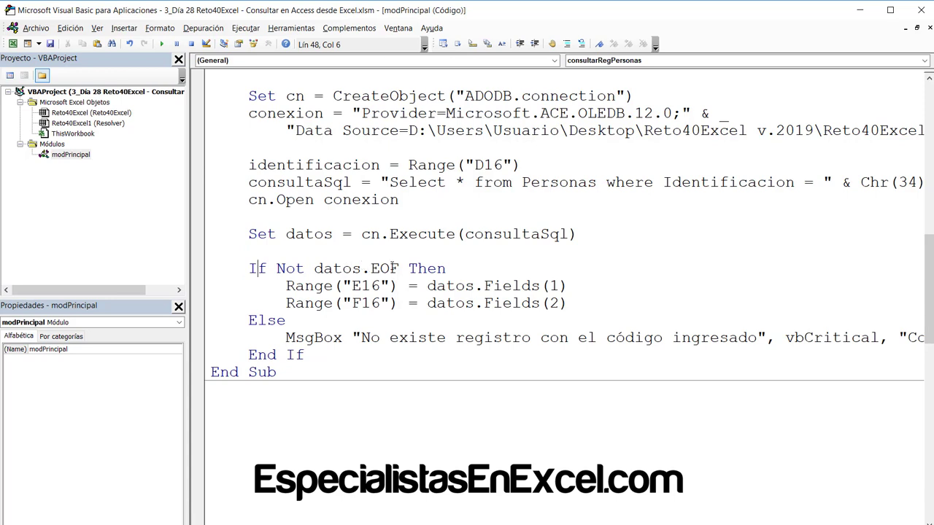
left_click_drag(445, 269, 248, 267)
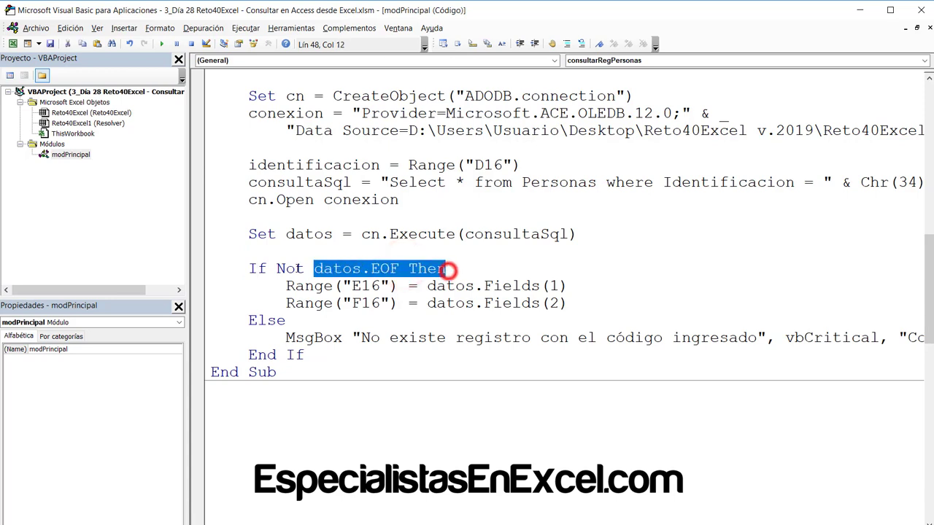
double_click(308, 233)
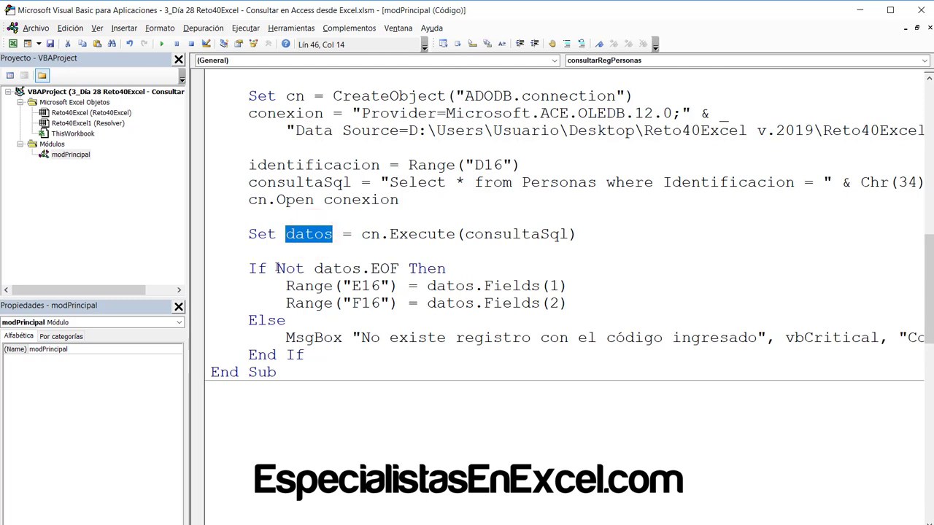
left_click_drag(277, 269, 400, 267)
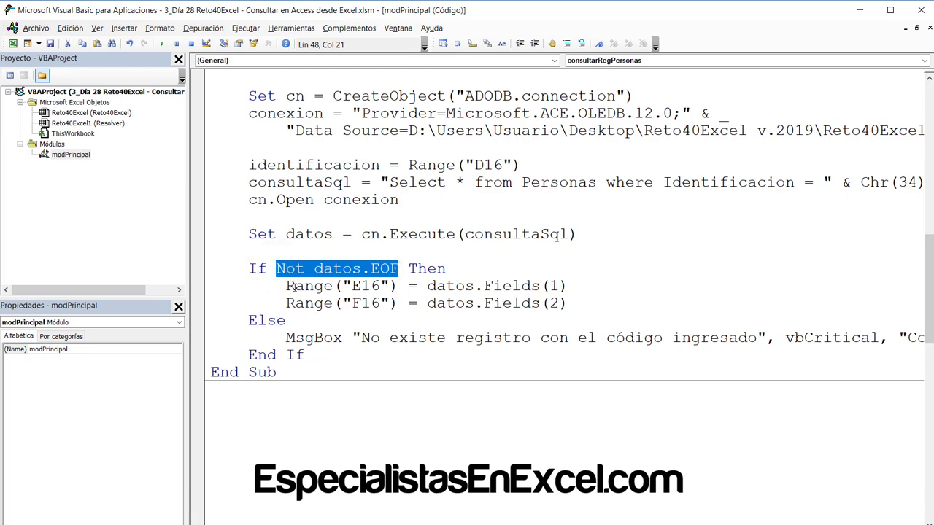
left_click_drag(286, 286, 398, 286)
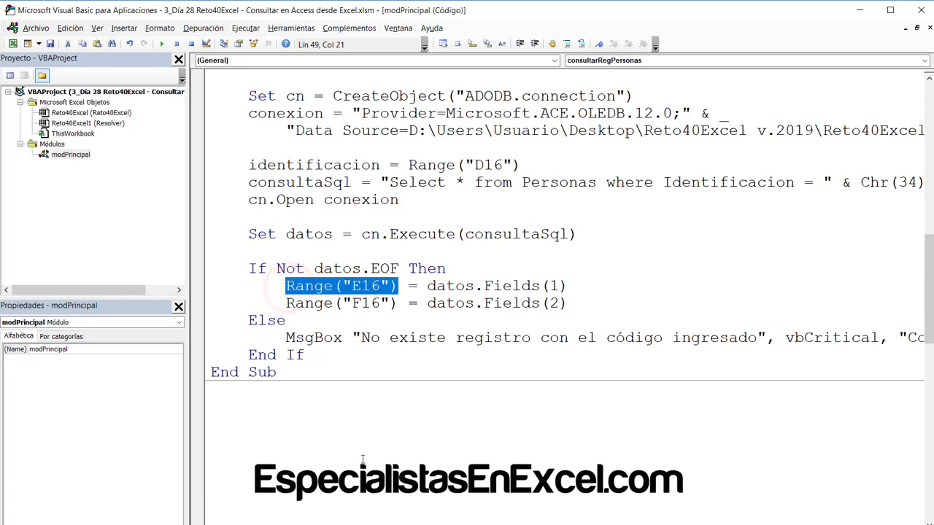
- Check cell E16 in the Excel workbook, then return to the code editor
left_click(288, 511)
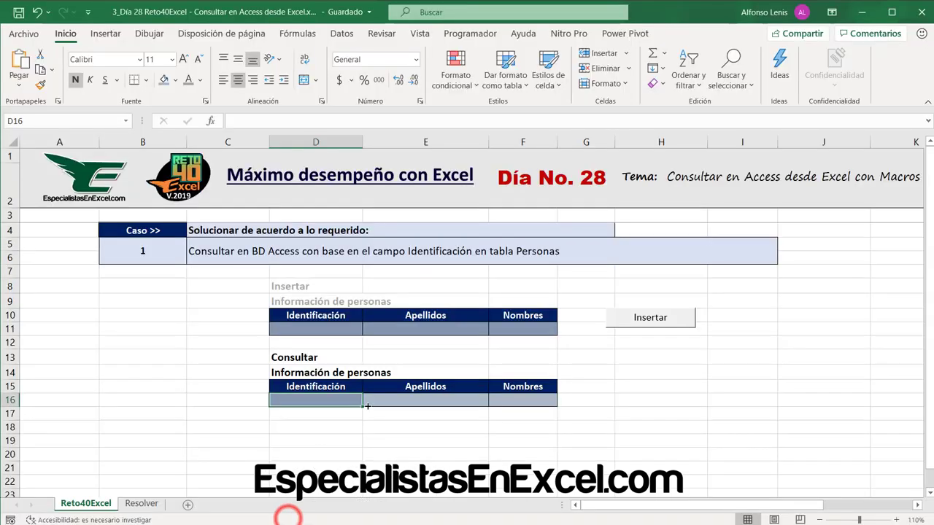
left_click(407, 400)
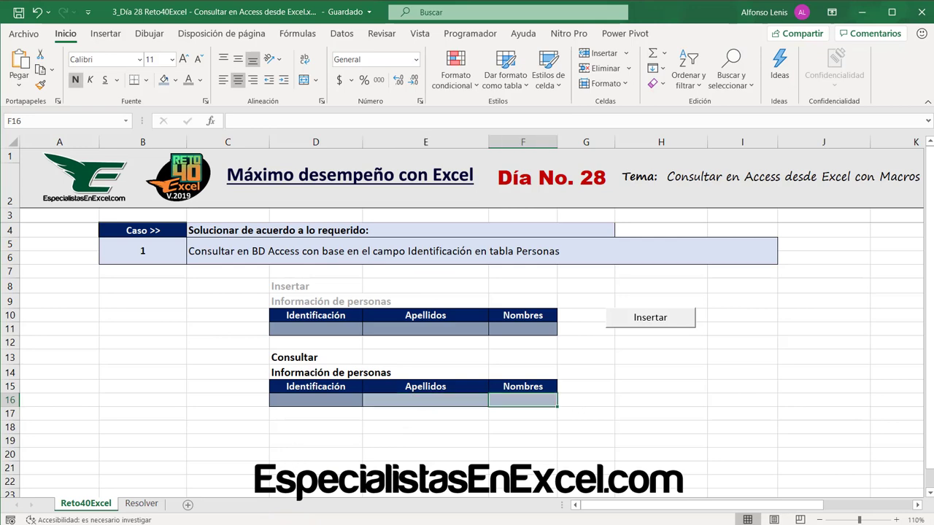
mouse_move(336, 522)
left_click(342, 503)
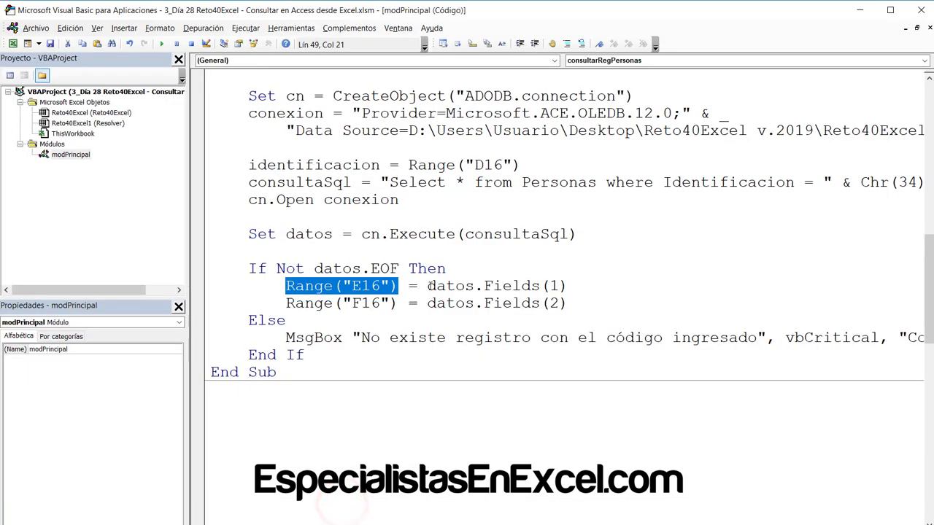
- Explain how datos.Fields(1) and Fields(2) fill cells E16 and F16
left_click_drag(427, 286, 565, 286)
left_click(553, 286)
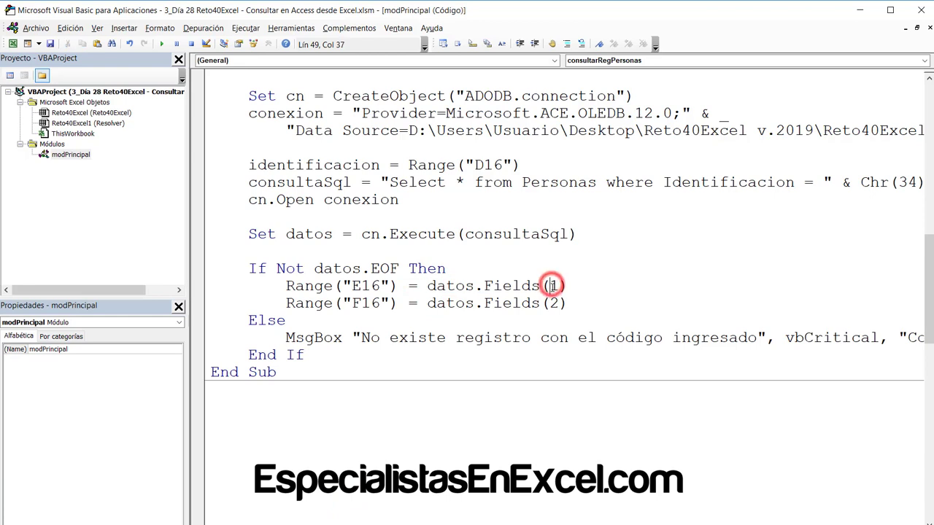
double_click(553, 286)
left_click(445, 286)
double_click(445, 286)
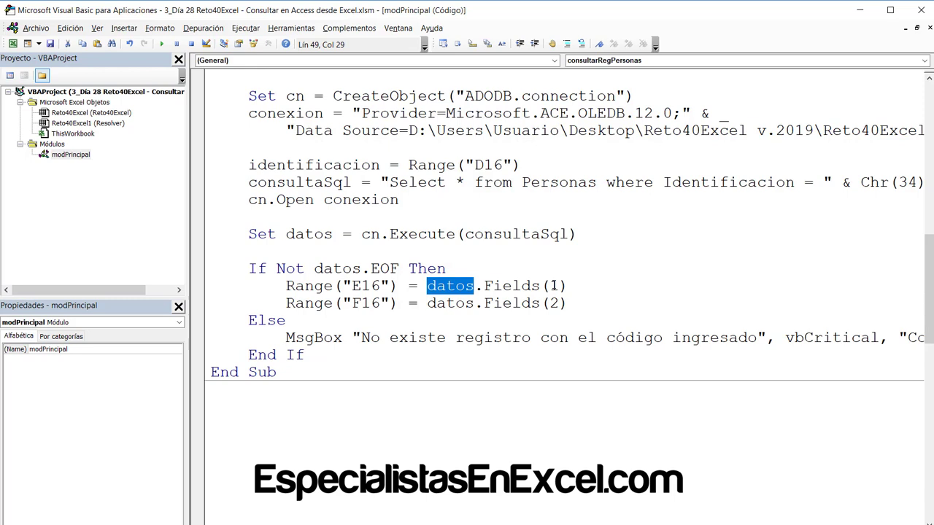
double_click(552, 286)
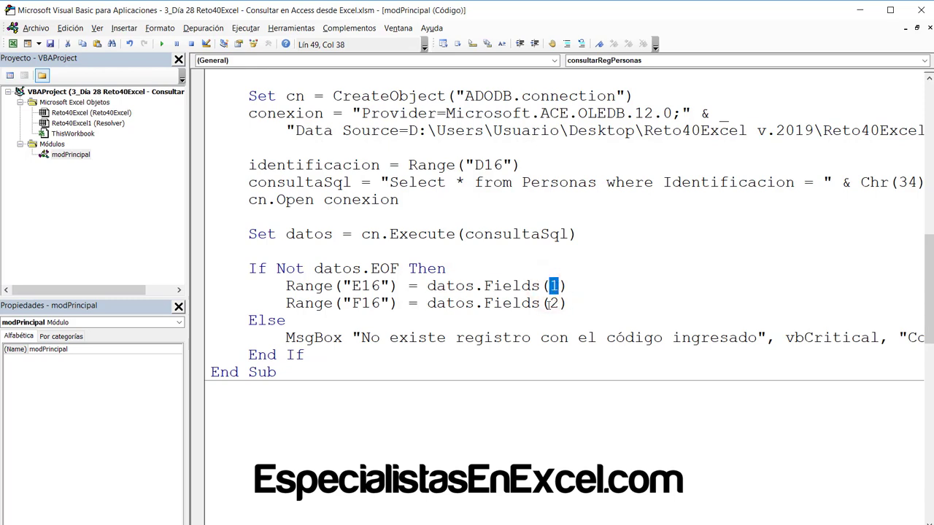
double_click(553, 304)
left_click_drag(286, 286, 399, 286)
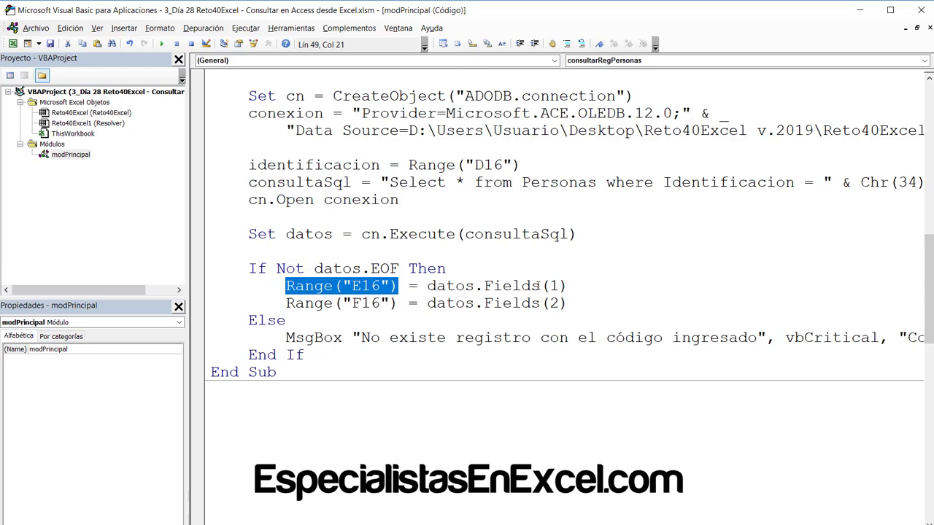
left_click(538, 286)
left_click(504, 304)
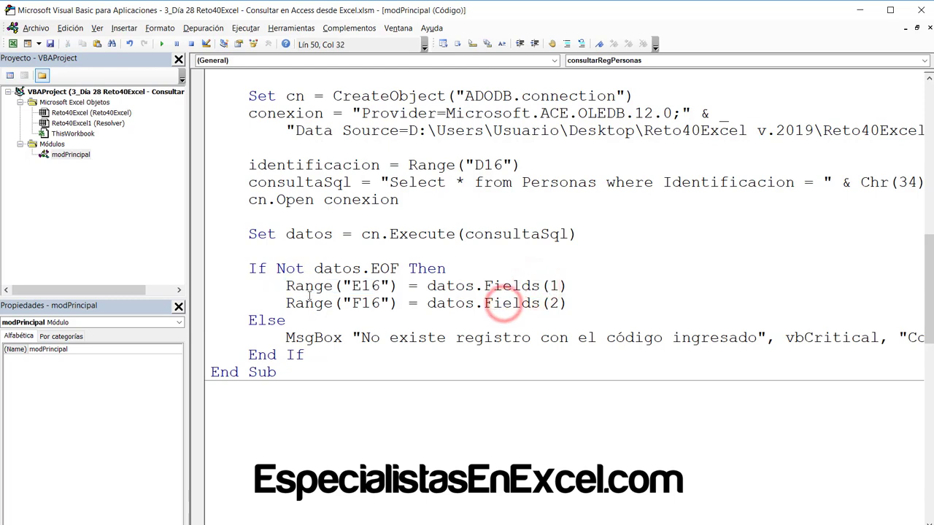
- Review the record-found check and the Else branch's 'No existe registro' message
left_click_drag(248, 268, 447, 268)
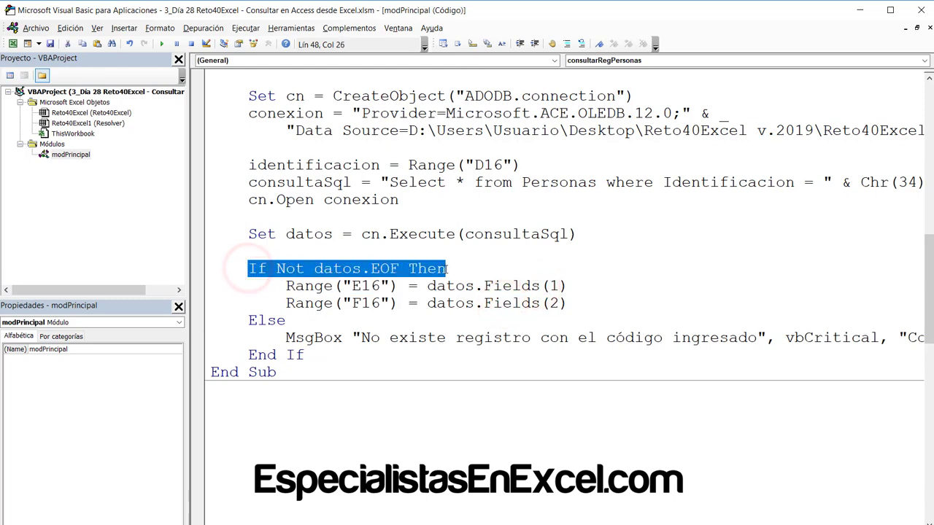
left_click_drag(246, 320, 290, 322)
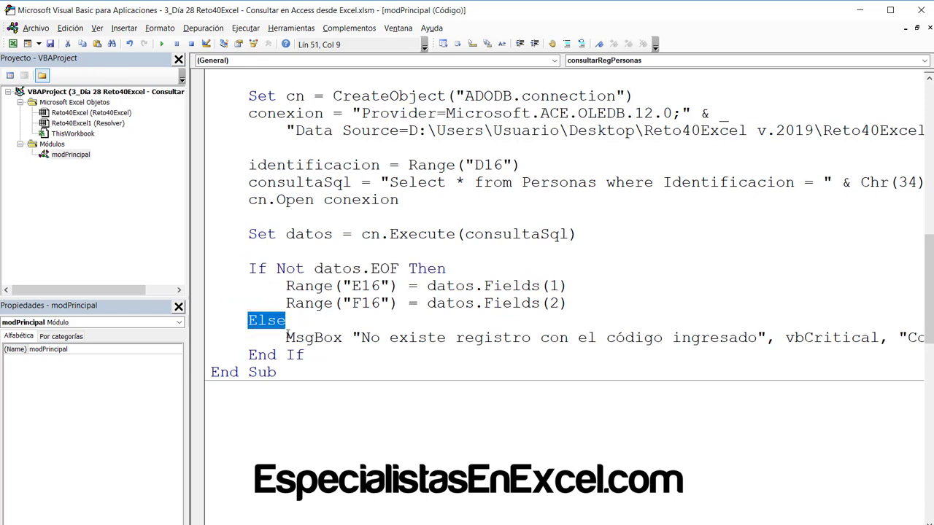
left_click_drag(286, 337, 549, 338)
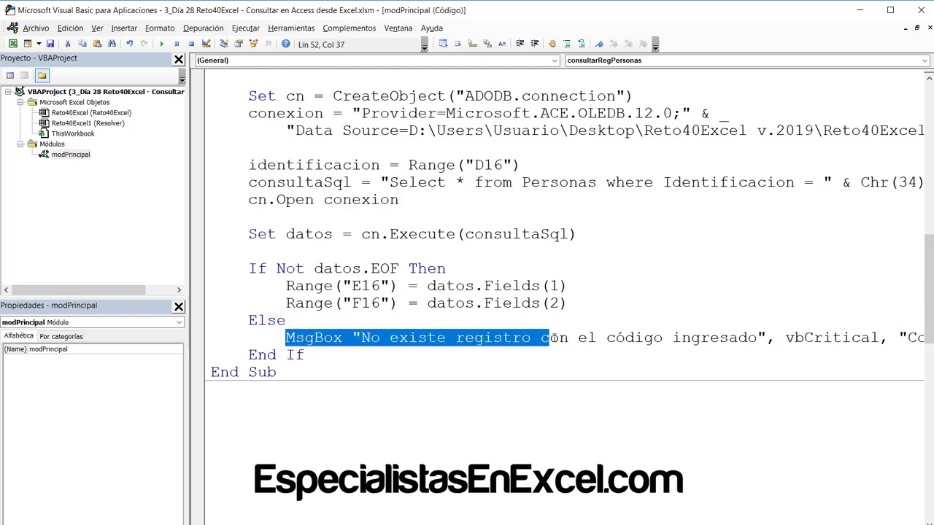
left_click(332, 254)
scroll(321, 251, "up", 3)
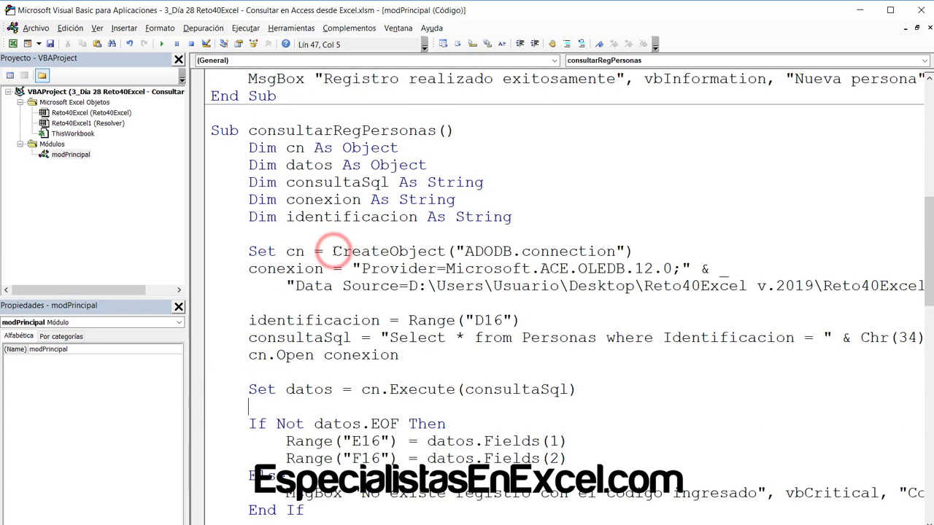
- Save the VBA project containing consultarRegPersonas
left_click(51, 44)
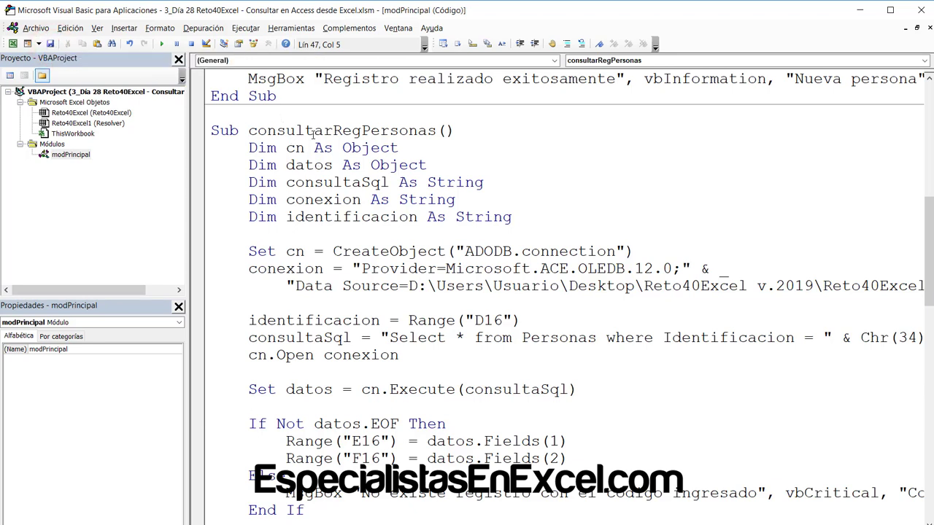
double_click(312, 131)
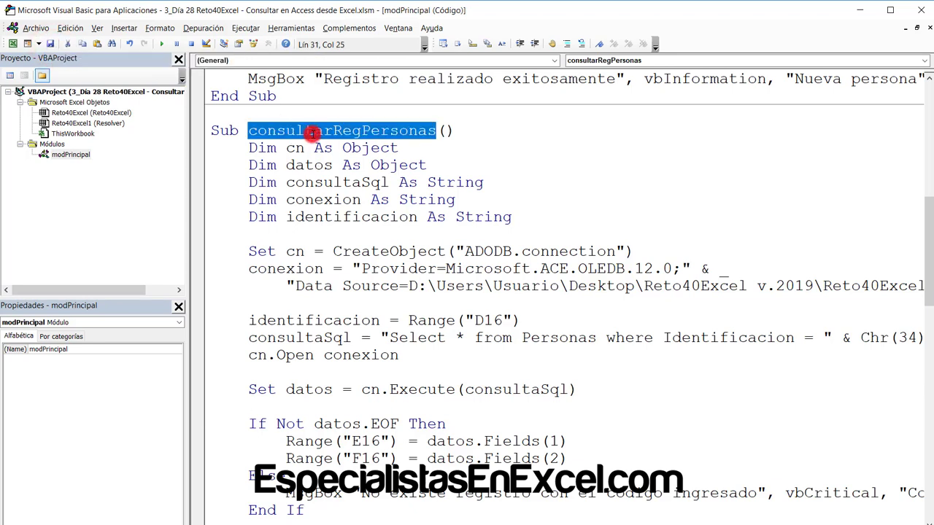
left_click(370, 167)
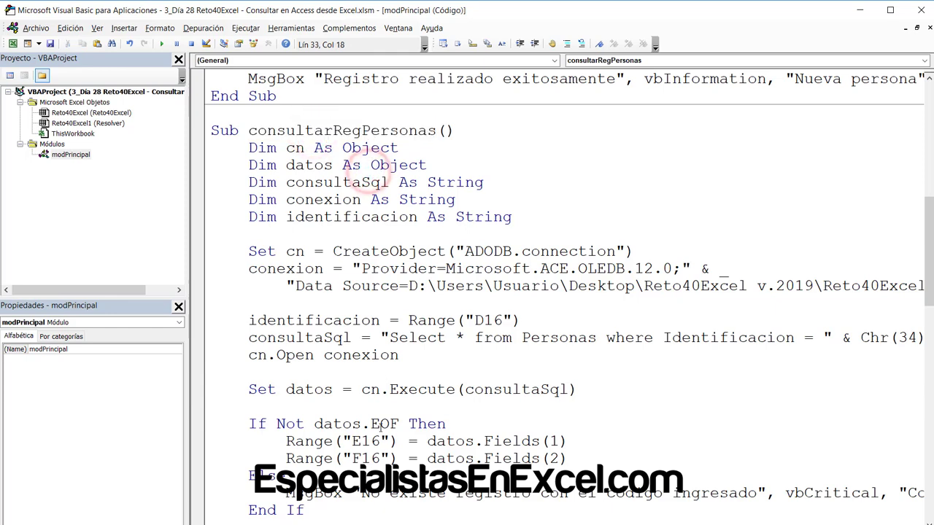
- Copy the Insertar button beside the Consultar table and caption it 'Consultar'
left_click(289, 503)
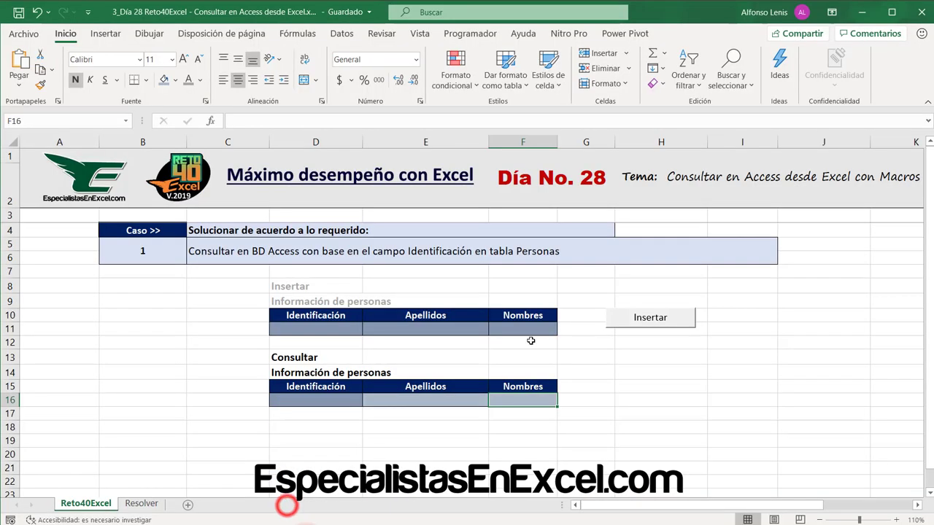
left_click(606, 369)
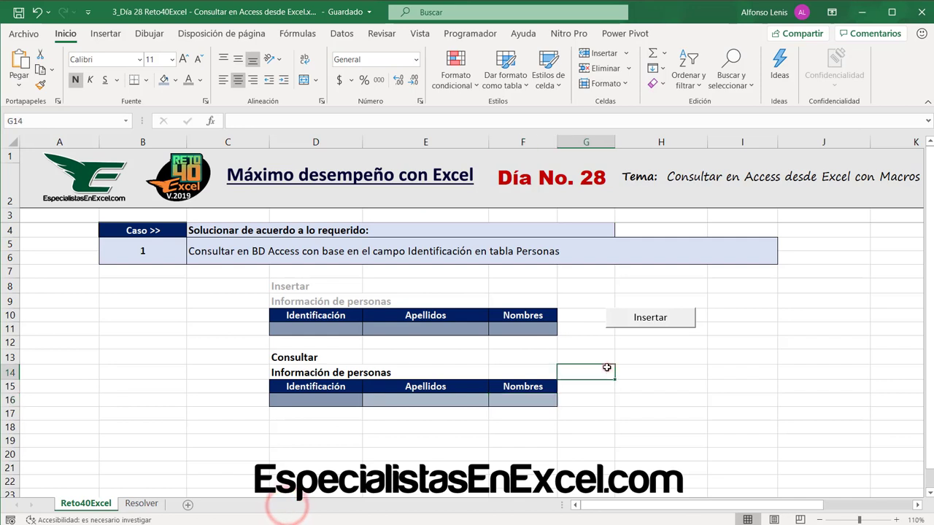
left_click(650, 318, "ctrl")
mouse_move(660, 326)
left_mouse_down("ctrl")
mouse_move(640, 412)
mouse_move(658, 398)
left_mouse_up("ctrl")
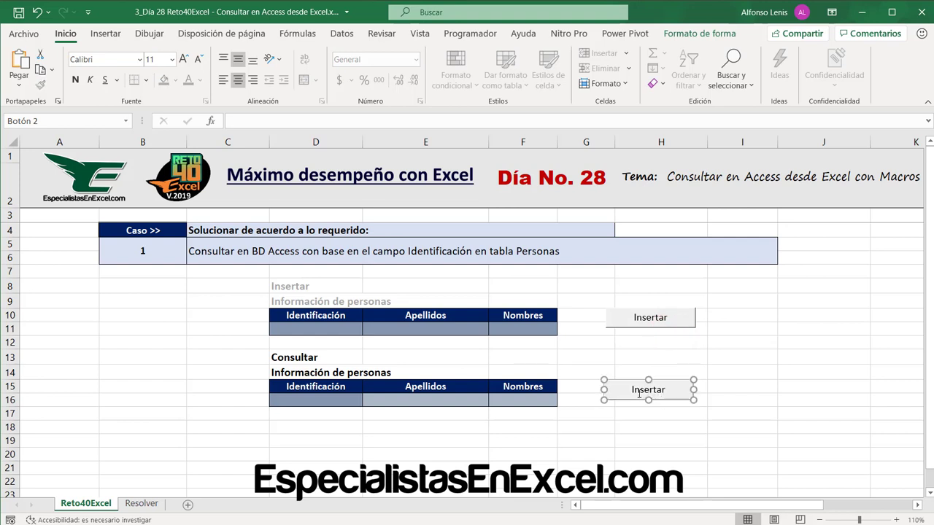
left_click(633, 391)
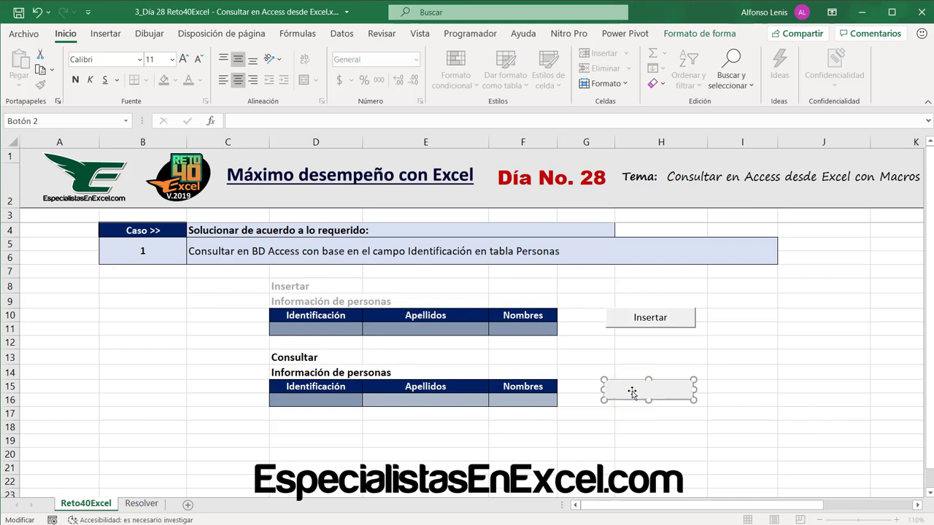
type("Consul")
type("tar")
left_click(732, 360)
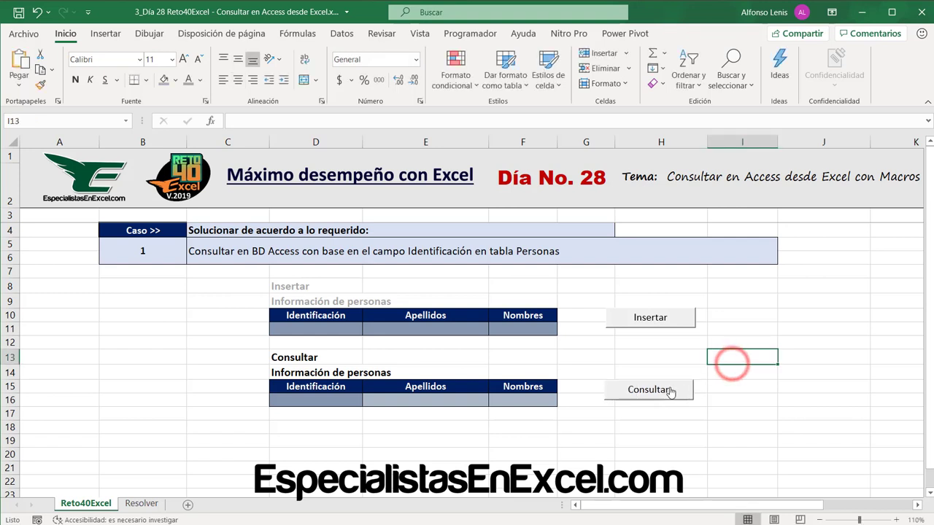
- Assign the consultarRegPersonas macro to the Consultar button and save the workbook
right_click(673, 388)
left_click(691, 359)
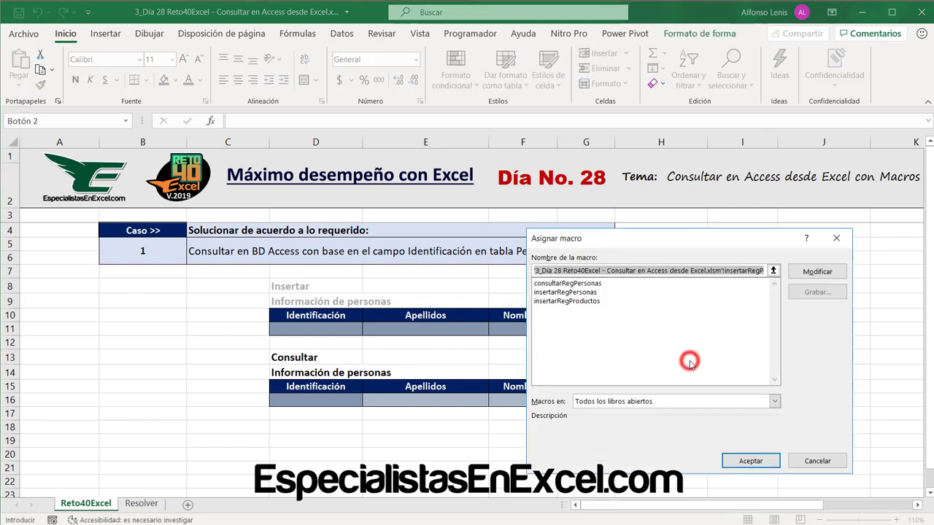
double_click(576, 284)
left_click(737, 307)
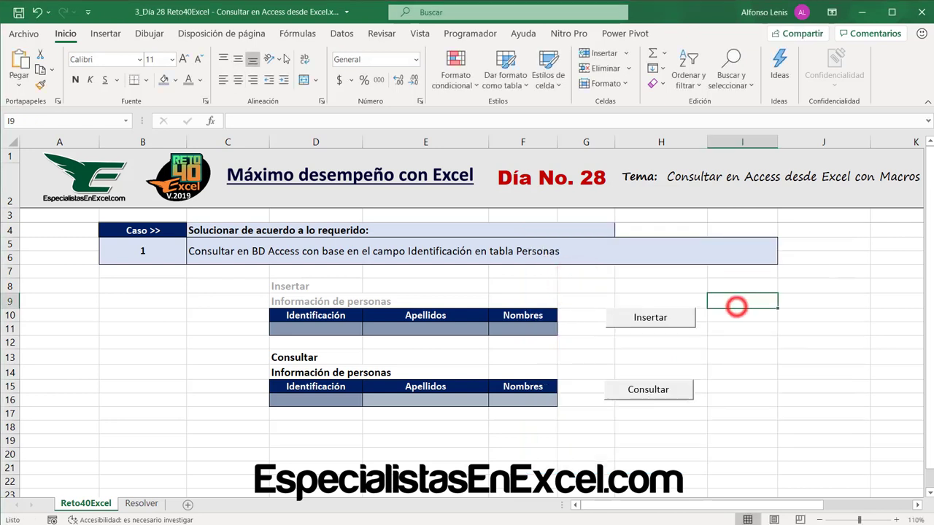
left_click(18, 12)
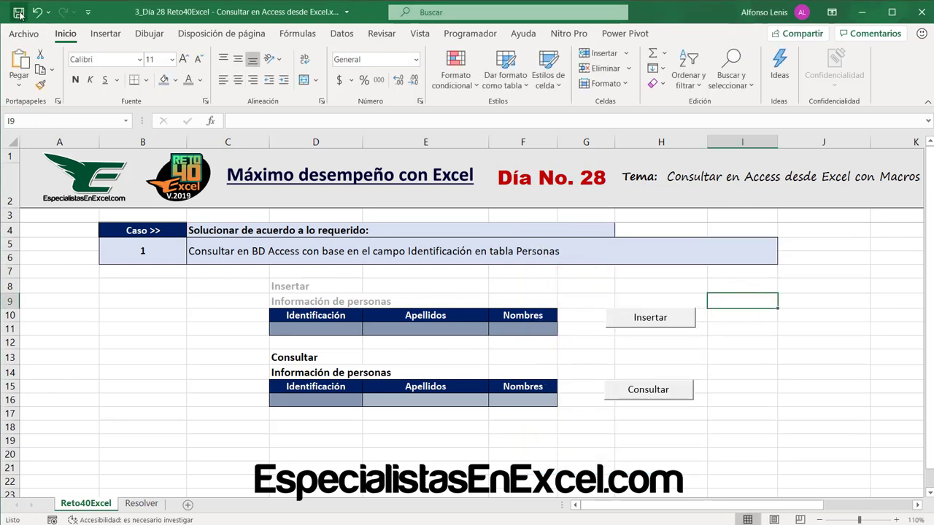
- Look up Identificación 10 in D16 with the Consultar button
left_click(333, 394)
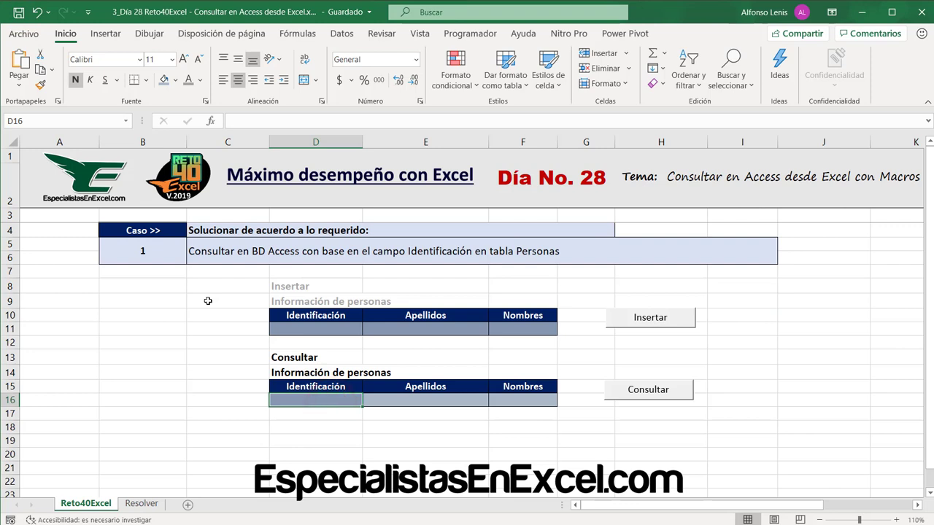
type("10")
key("Return")
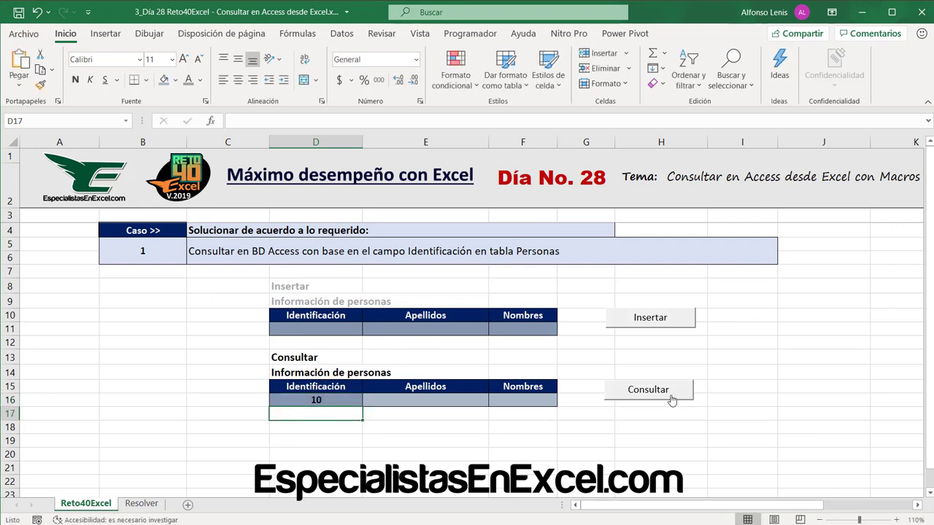
left_click(668, 395)
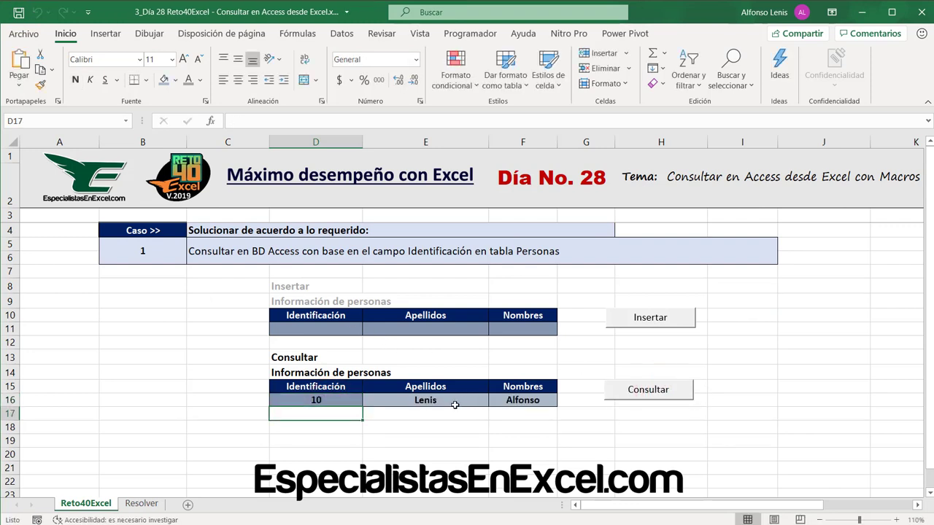
- Look up Identificación 12, then 20, dismissing the record-not-found warning for 20
left_click(331, 402)
type("12")
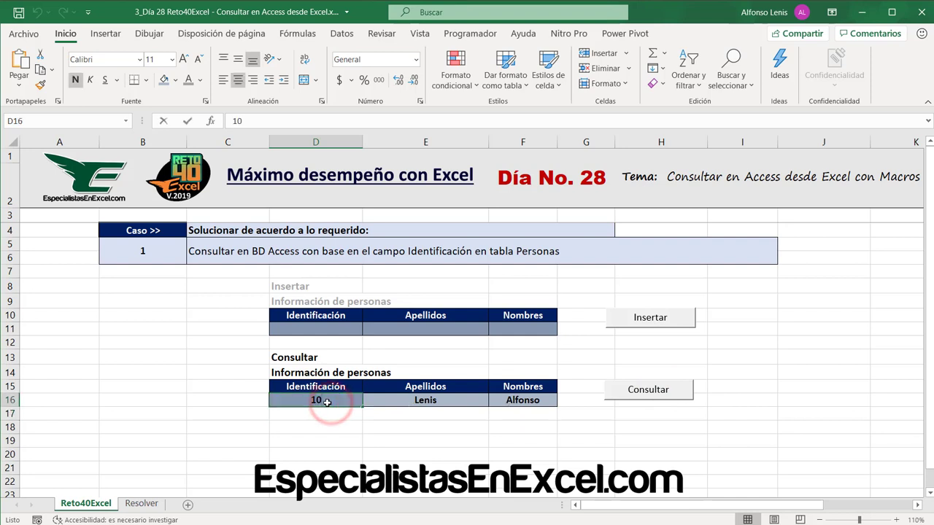
key("Return")
left_click(663, 389)
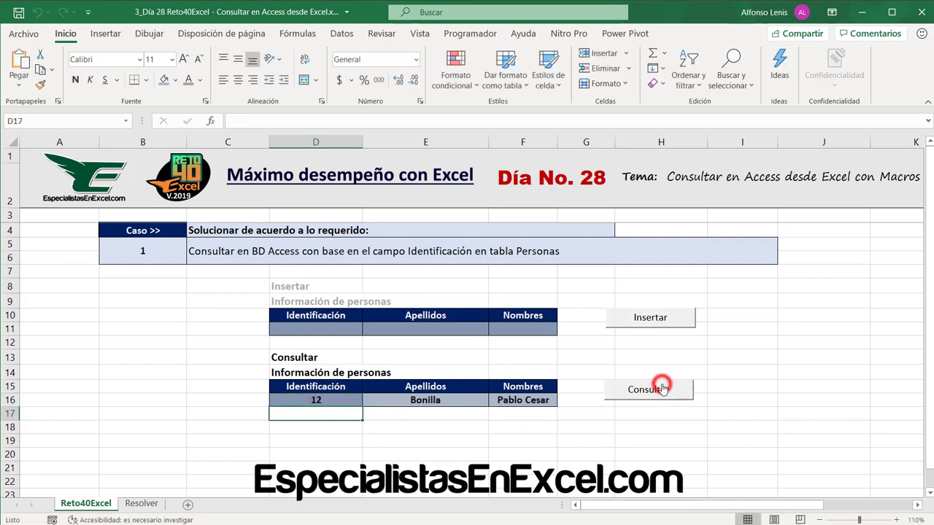
left_click(319, 400)
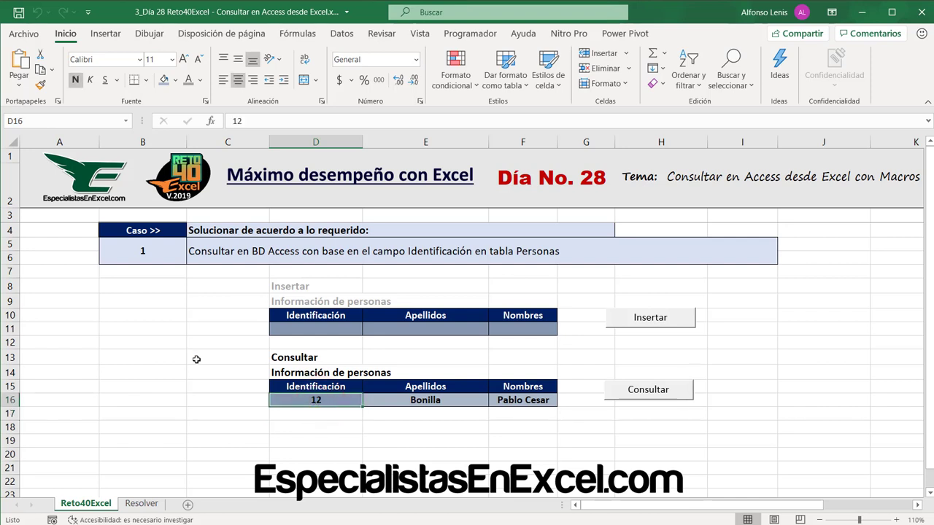
type("20")
key("Return")
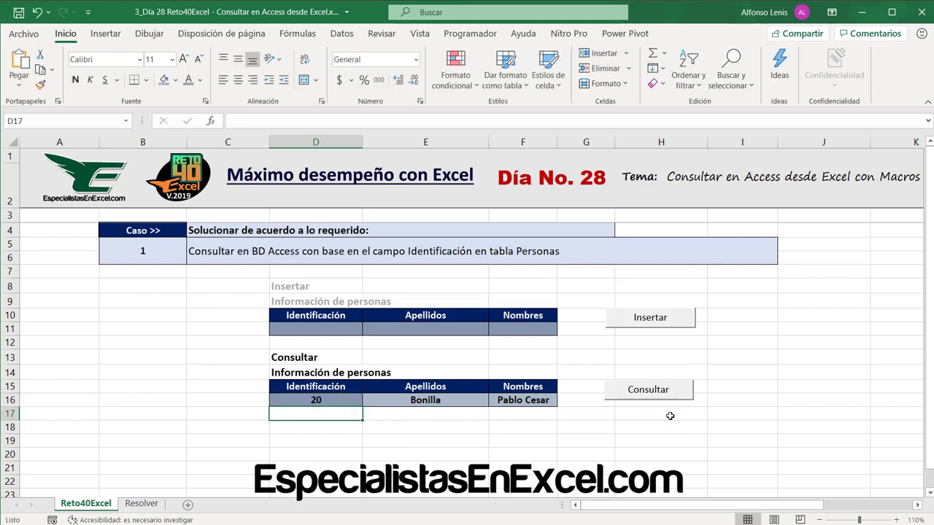
left_click(657, 390)
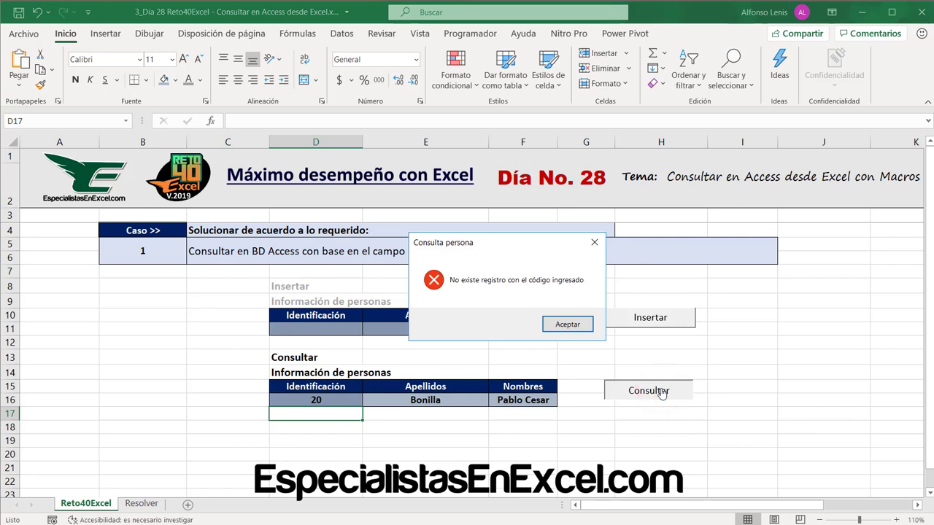
left_click(571, 324)
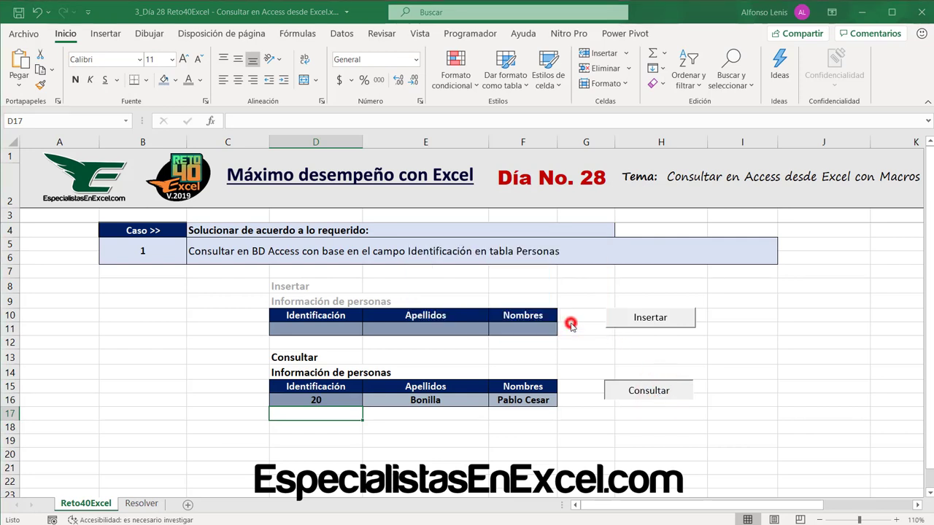
left_click(316, 324)
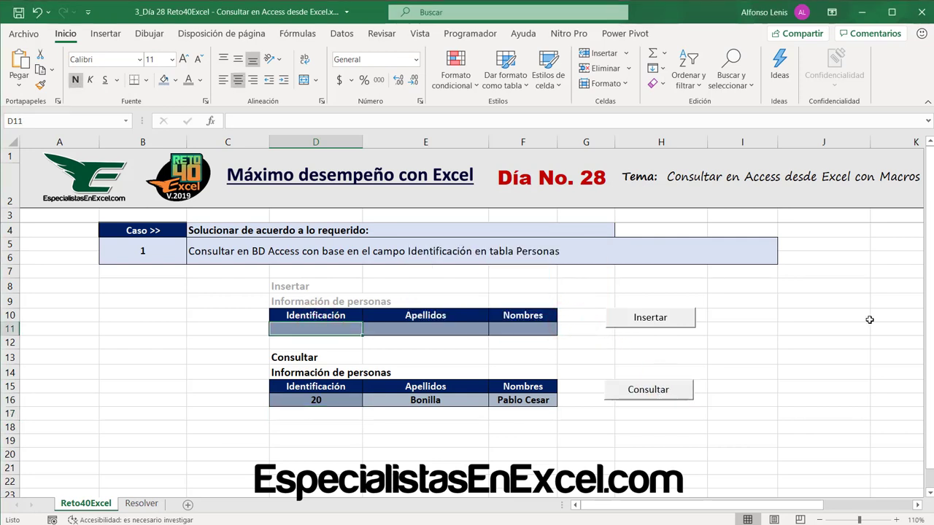
type("20")
key("Tab")
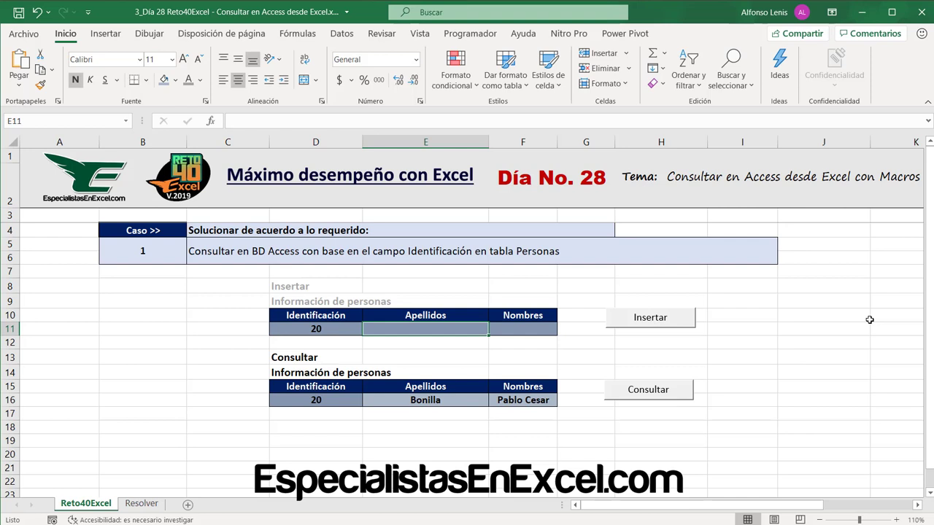
type("Sauced")
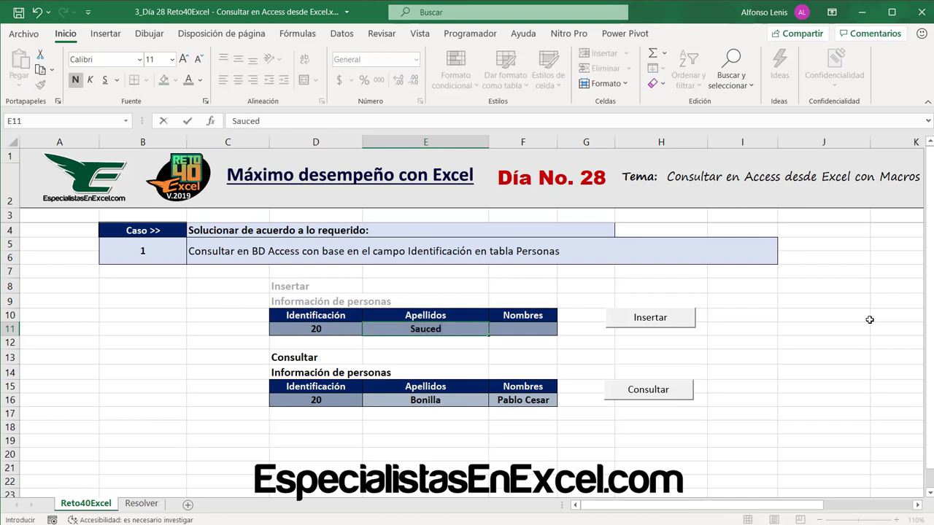
type("o")
key("Tab")
type("A")
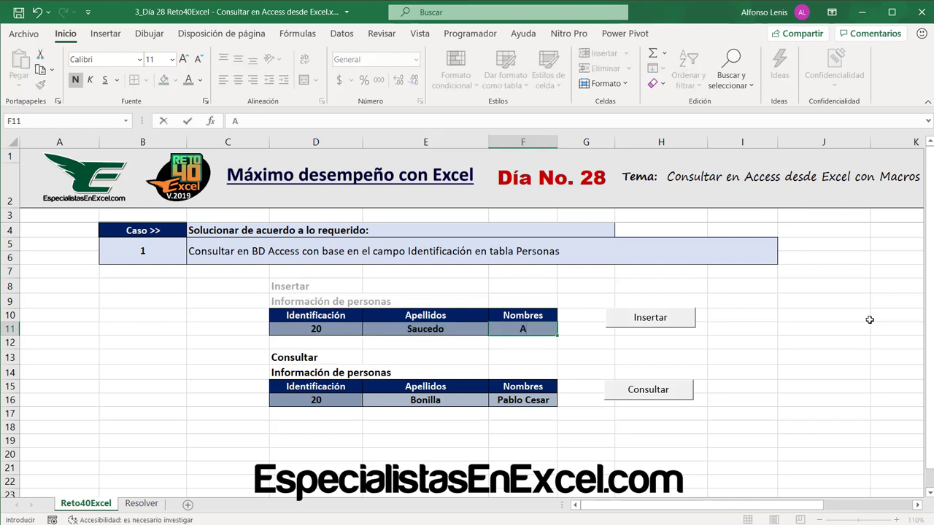
type("ndrea")
left_click(675, 356)
left_click(675, 319)
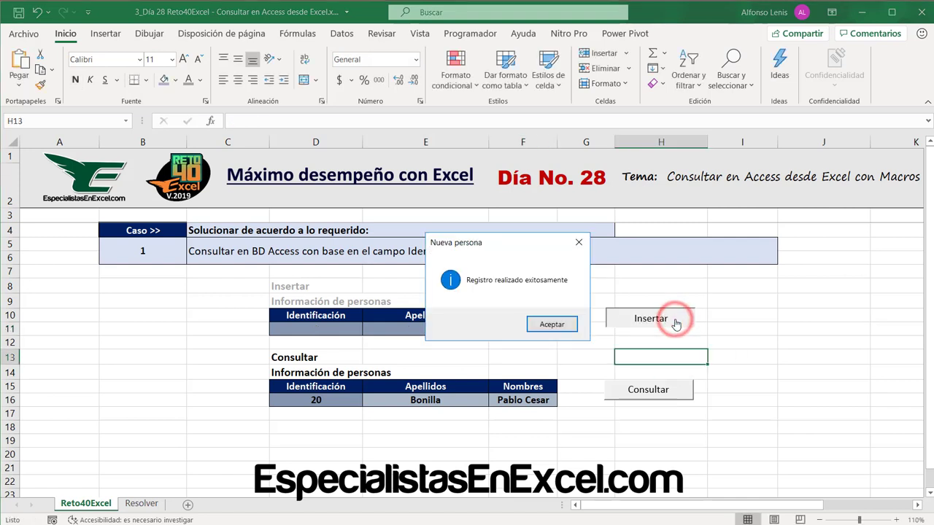
left_click(552, 325)
left_click(316, 400)
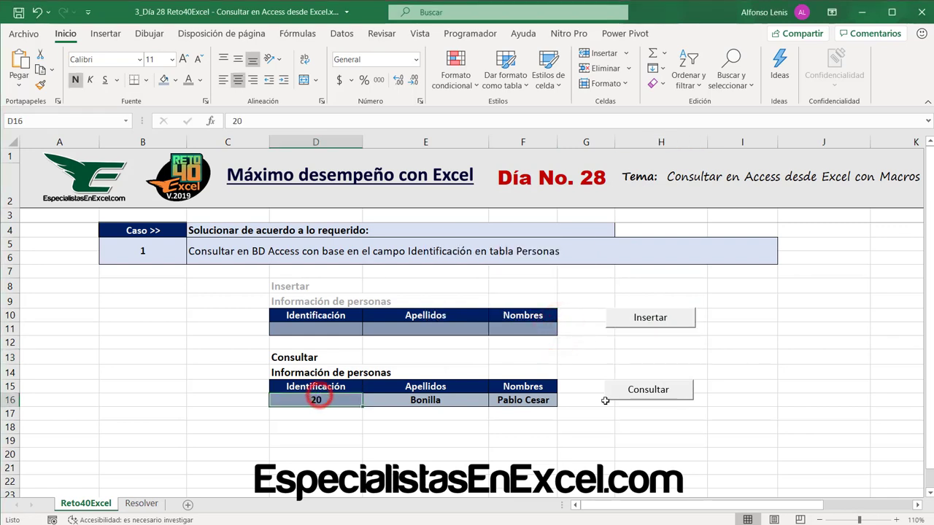
left_click(646, 386)
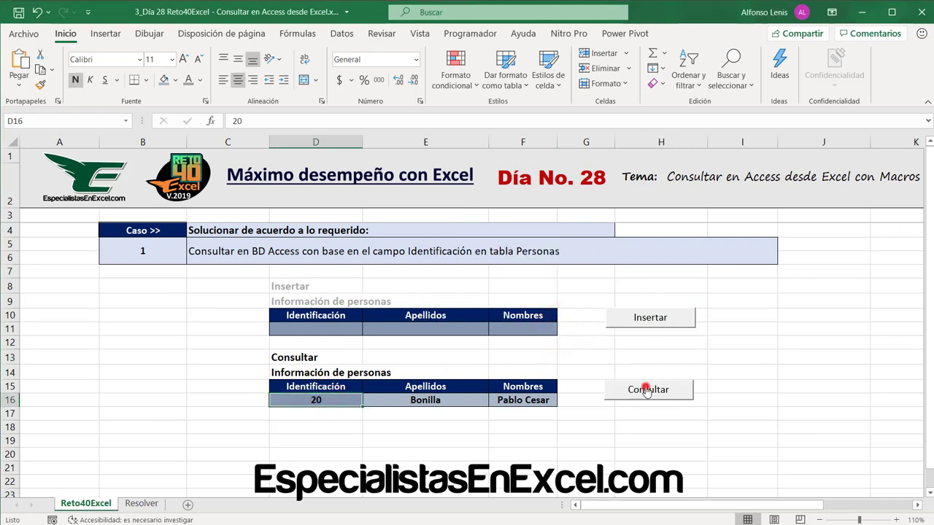
left_click(467, 402)
left_click(524, 403)
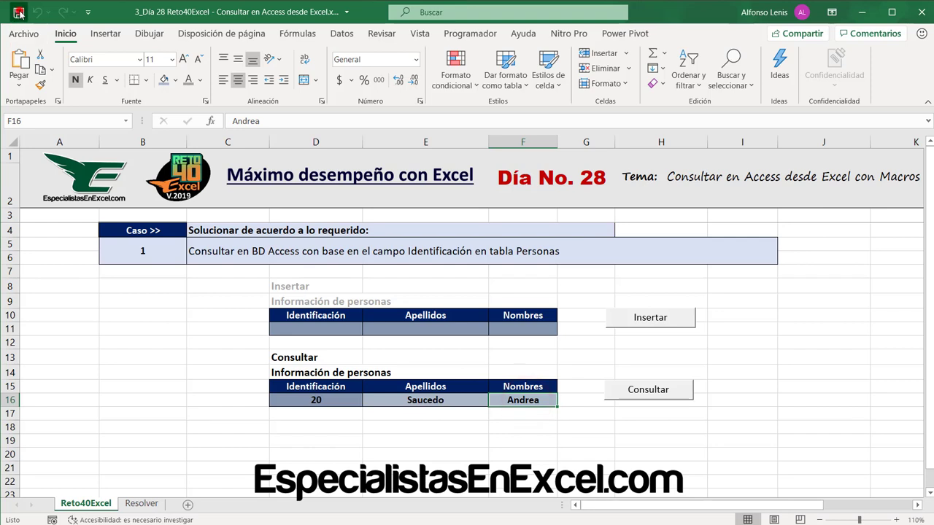
left_click(18, 13)
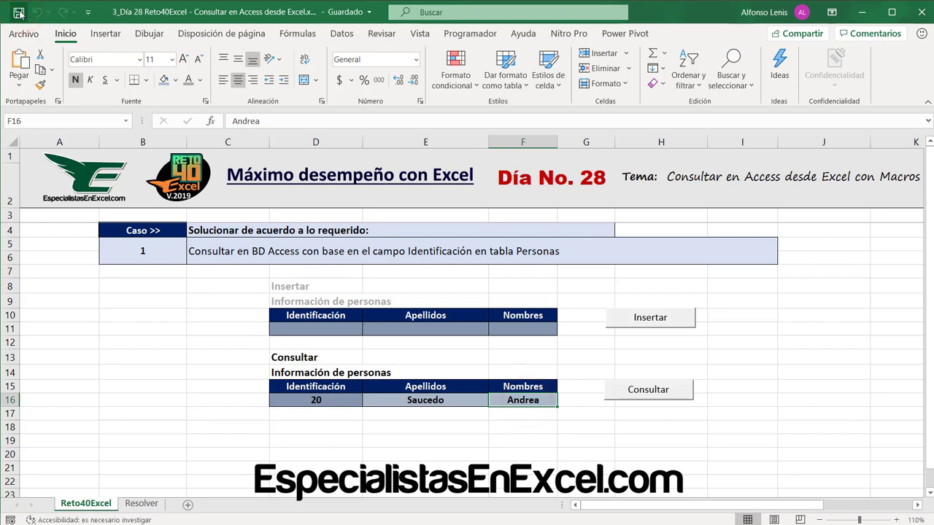
- Refresh the Access Personas table with Actualizar todo to confirm the new record
left_click(332, 325)
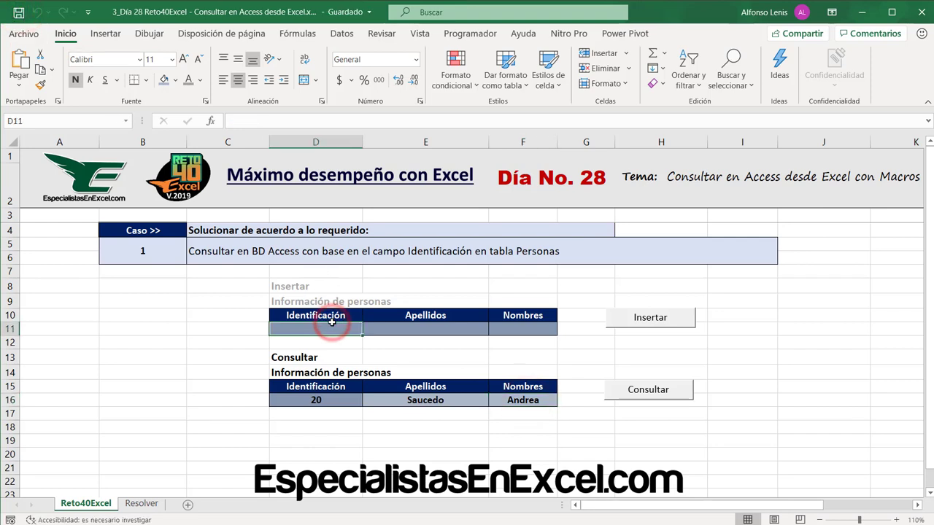
left_click(333, 401)
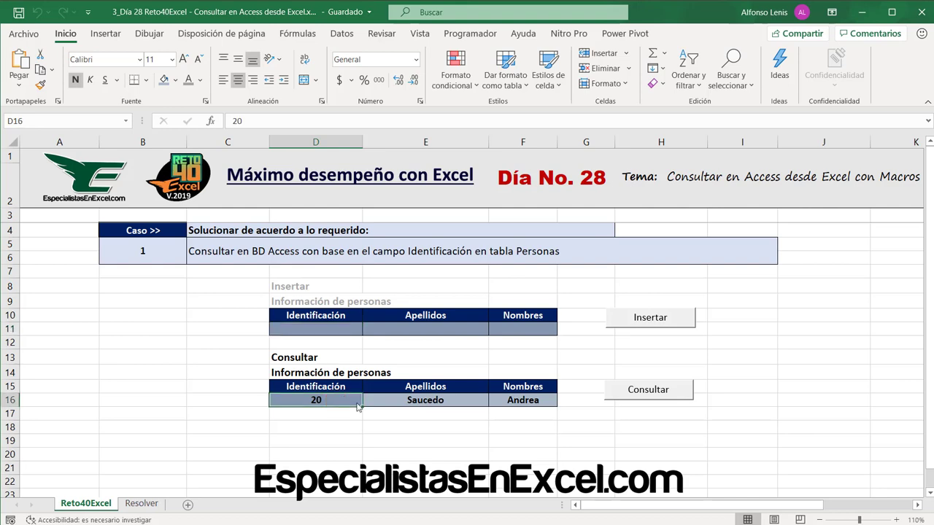
key("alt+Tab")
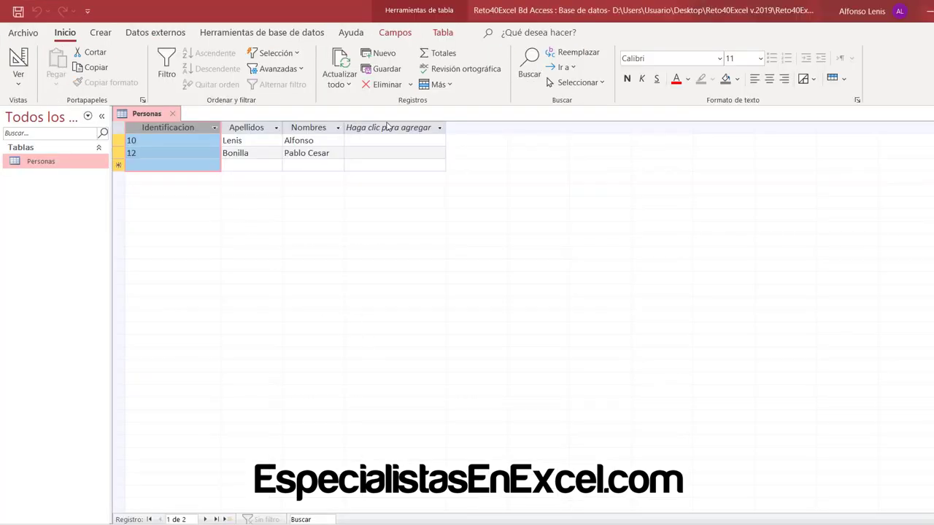
left_click(341, 59)
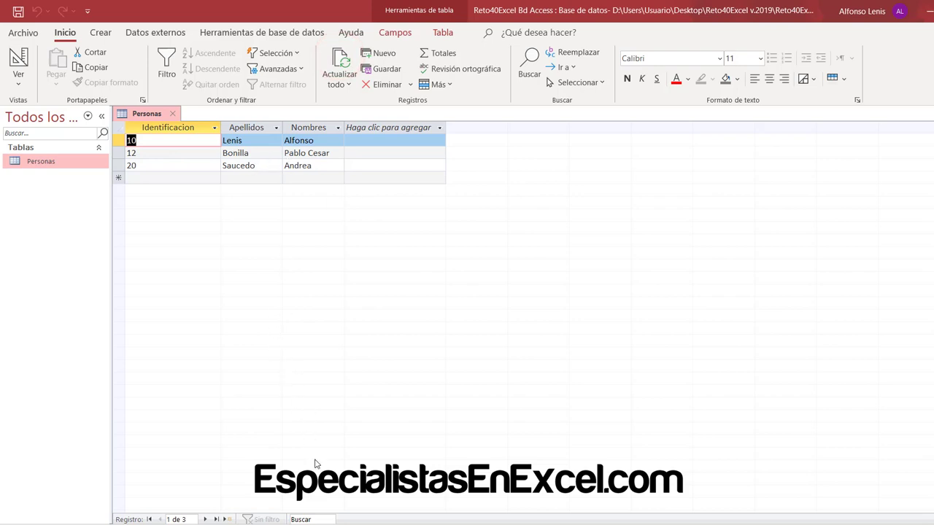
- Enter 10, Martinez, Pedro in the Insertar row D11:F11
mouse_move(307, 519)
left_click(288, 504)
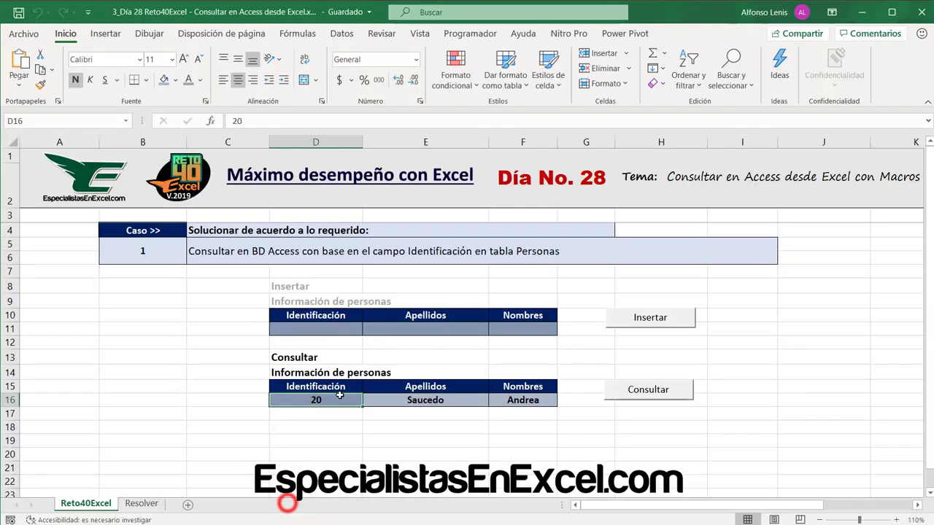
left_click_drag(307, 301, 519, 321)
left_click(375, 348)
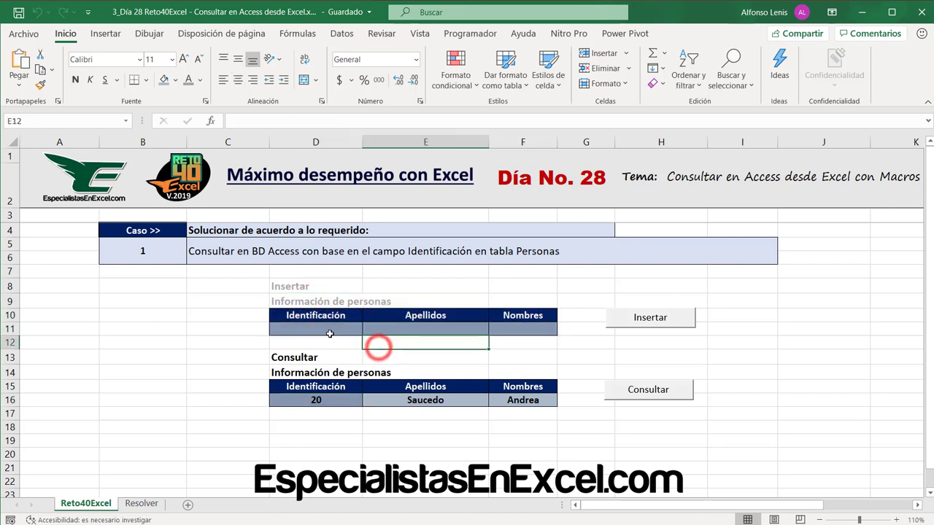
left_click(328, 331)
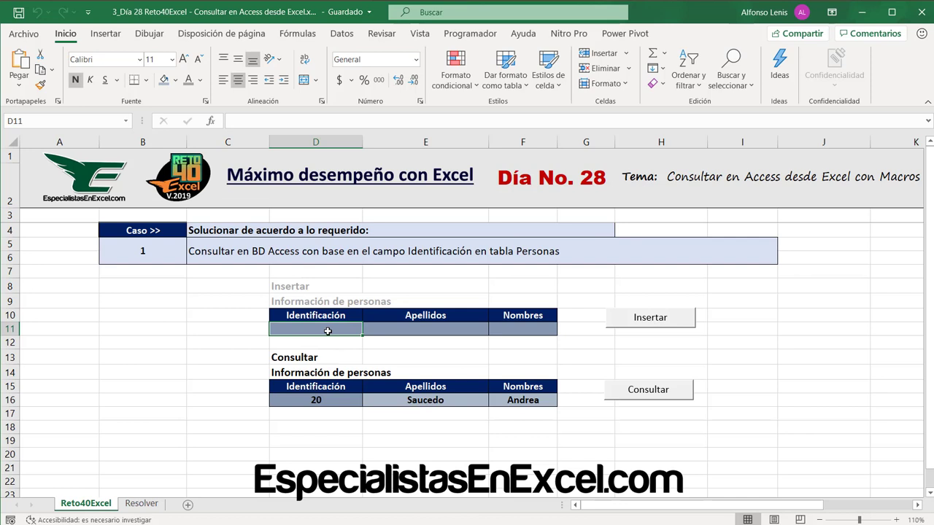
type("10")
left_click(442, 330)
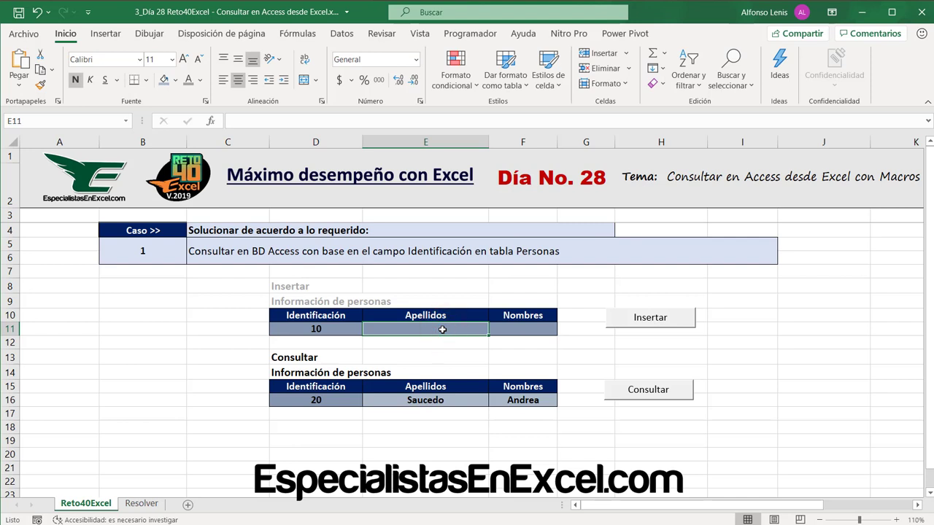
type("Martine")
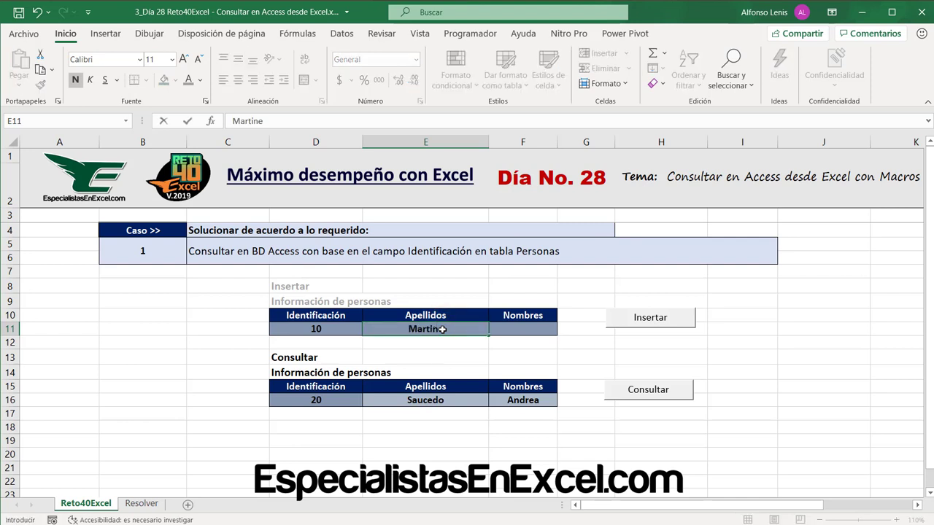
type("z")
key("Tab")
type("P")
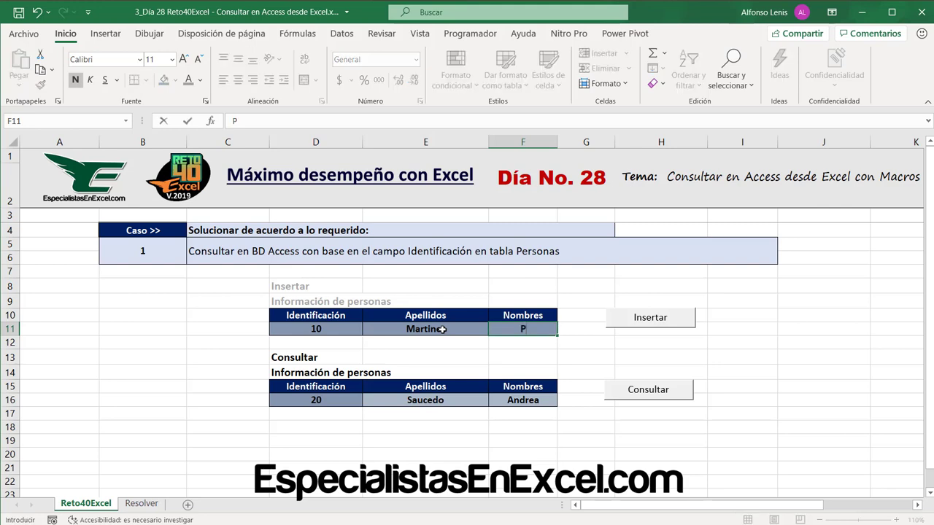
type("edro")
key("Return")
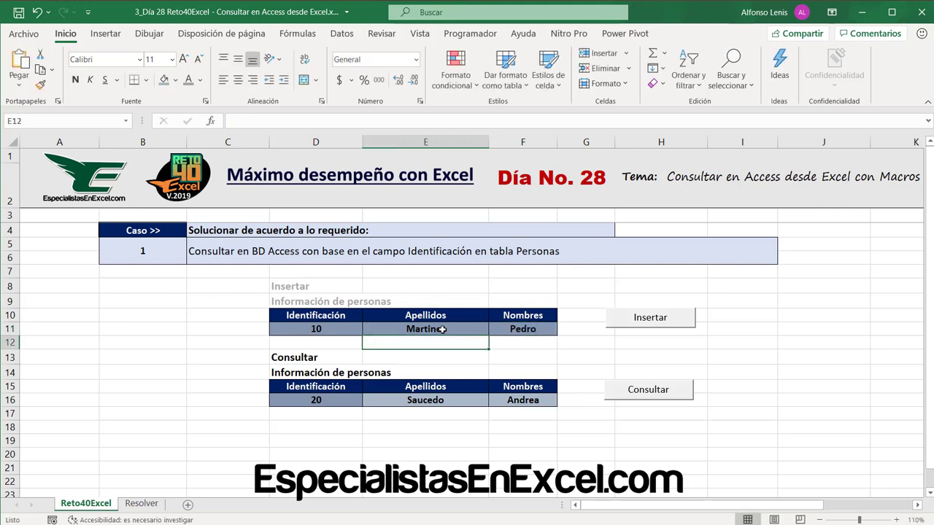
- Attempt the duplicate insert, debug the resulting error, and reset the halted macro
left_click(662, 314)
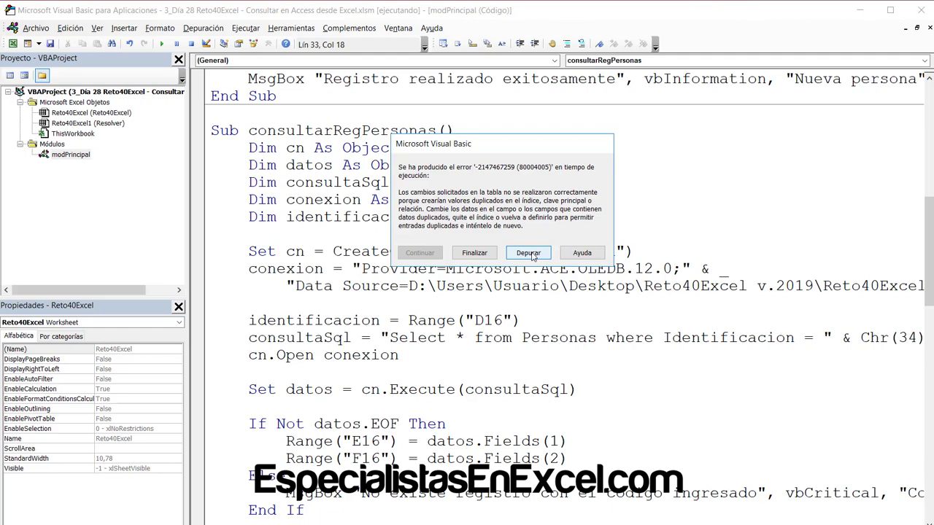
left_click(530, 254)
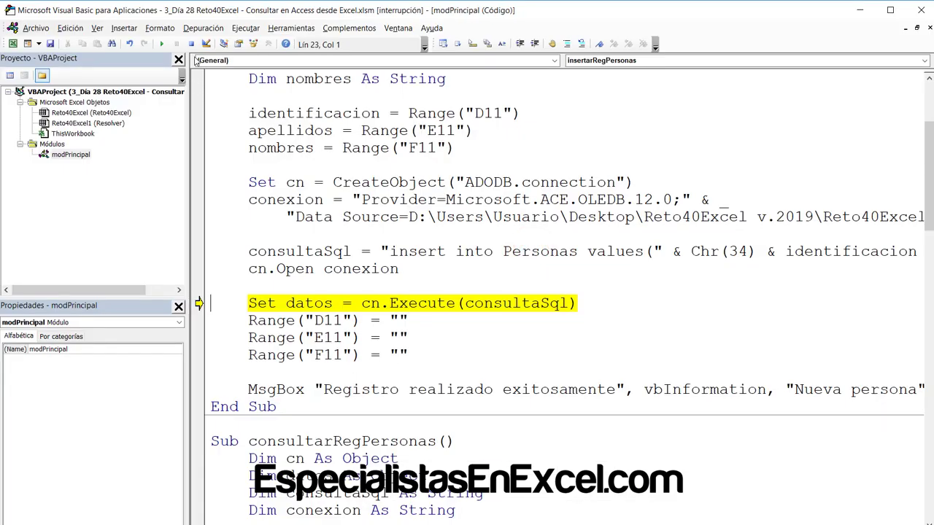
left_click(191, 44)
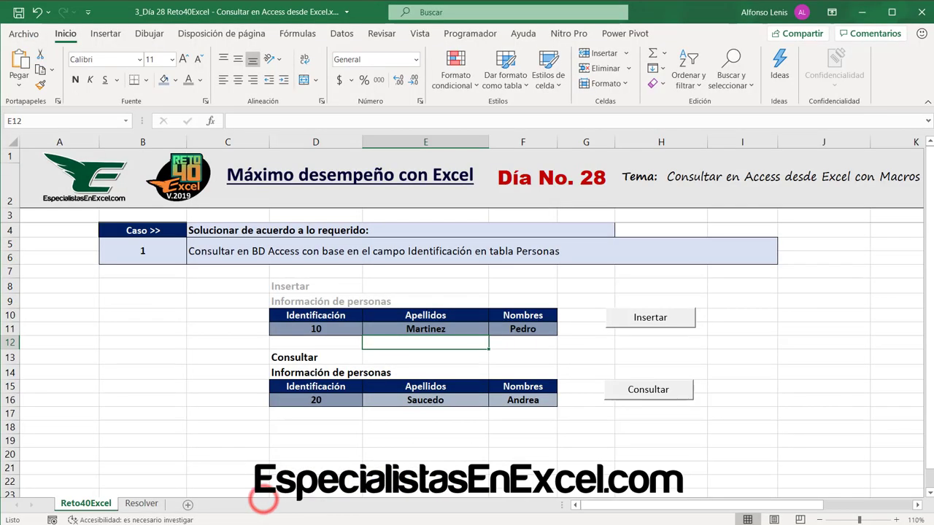
- Open the Access Personas table in Vista Diseño to confirm Identificacion is the primary key, then return to the VBA code
left_click(260, 496)
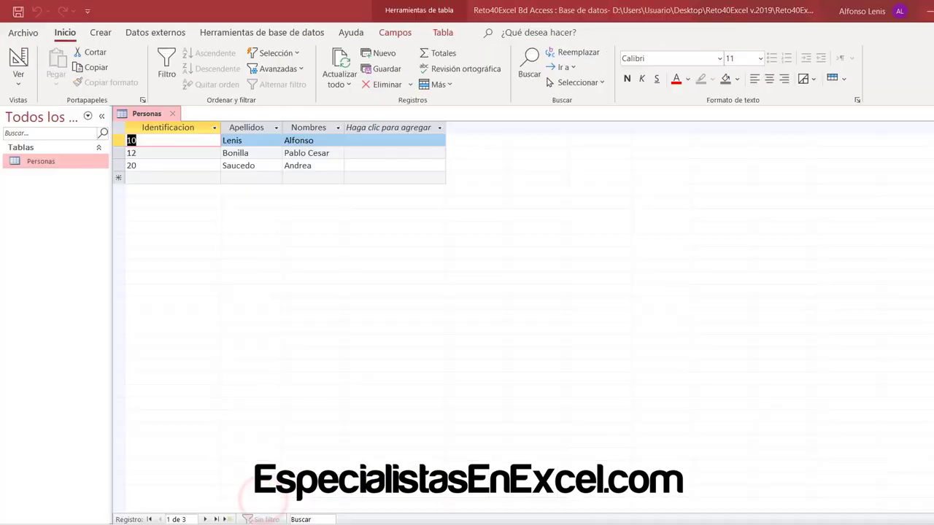
left_click(173, 128)
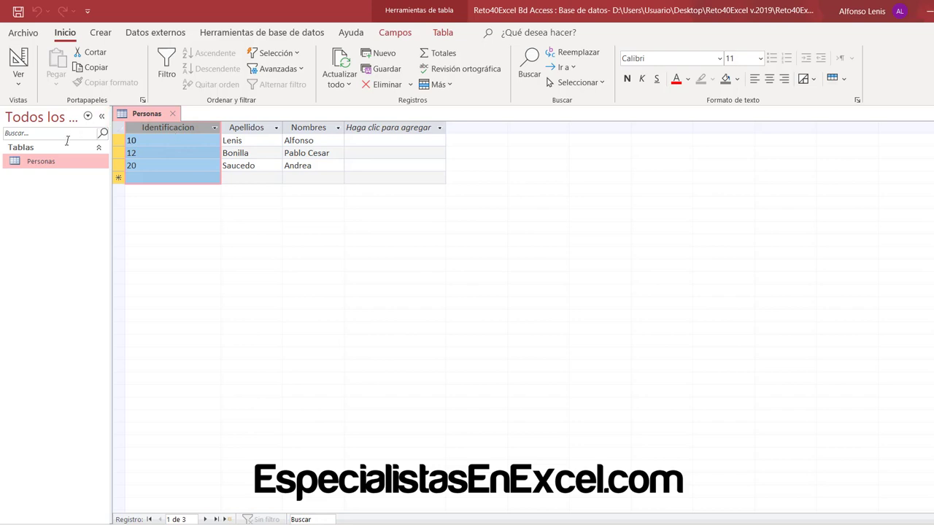
right_click(33, 165)
left_click(73, 191)
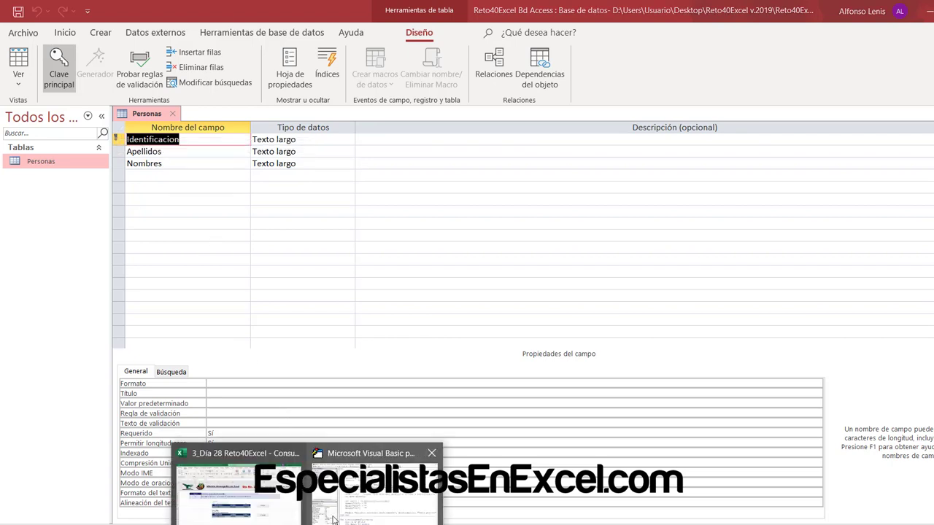
left_click(336, 507)
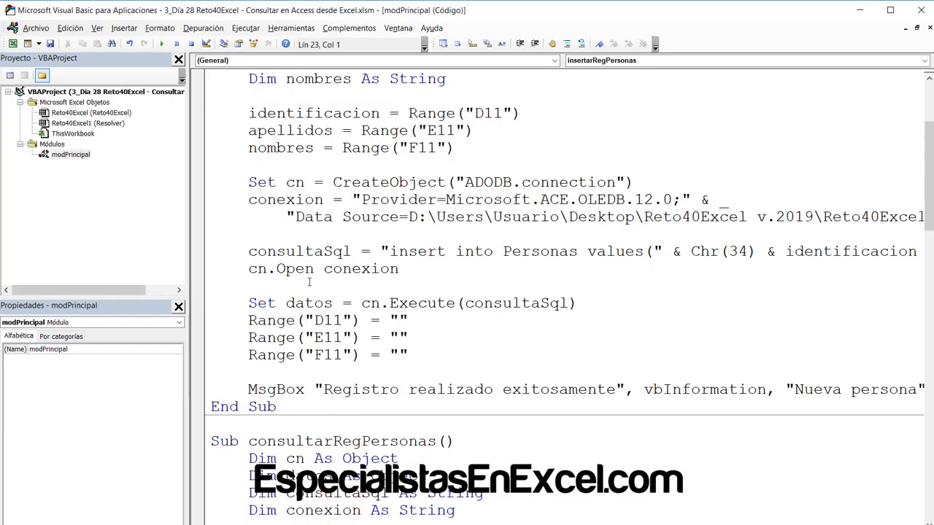
- Bring the Excel workbook forward and save it
left_click(286, 514)
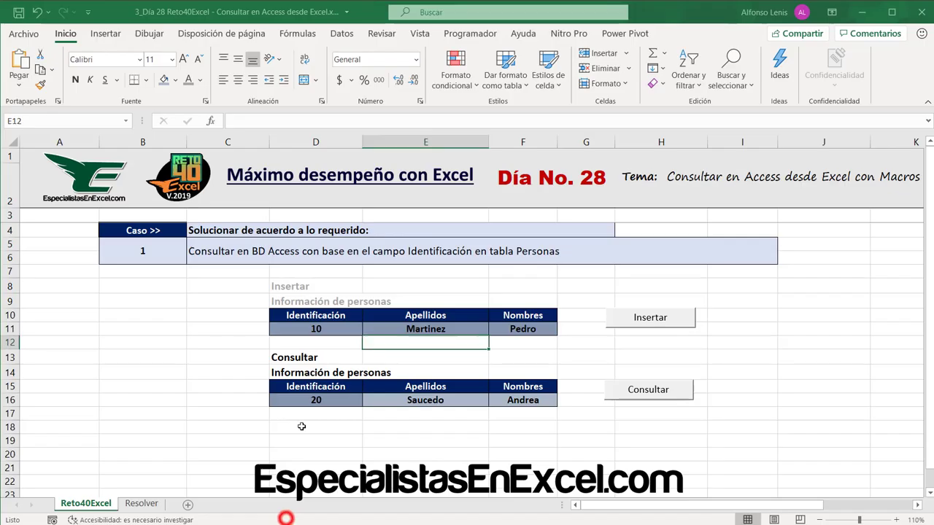
left_click(333, 327)
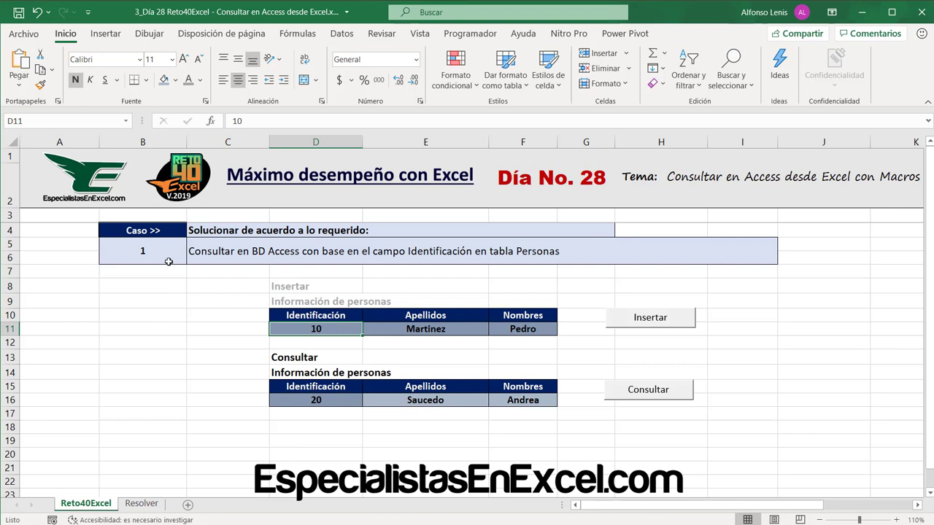
left_click(17, 10)
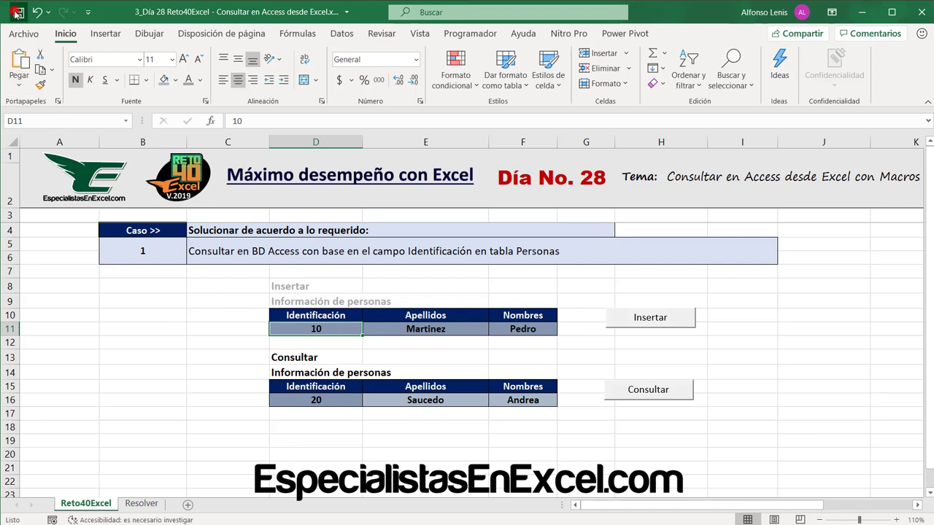
- Review the queried person's record in D16:F16 and the Identificación 10 in D11
left_click(324, 399)
left_click(403, 400)
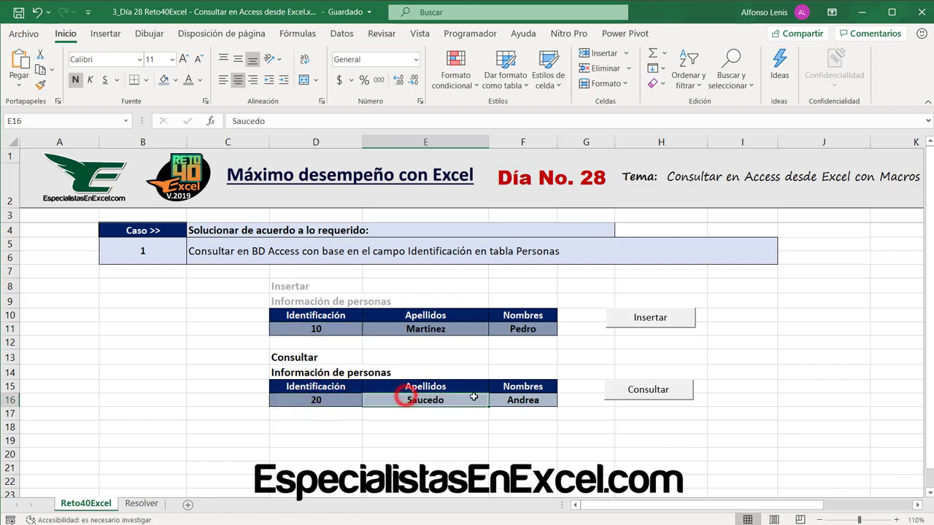
left_click(503, 400)
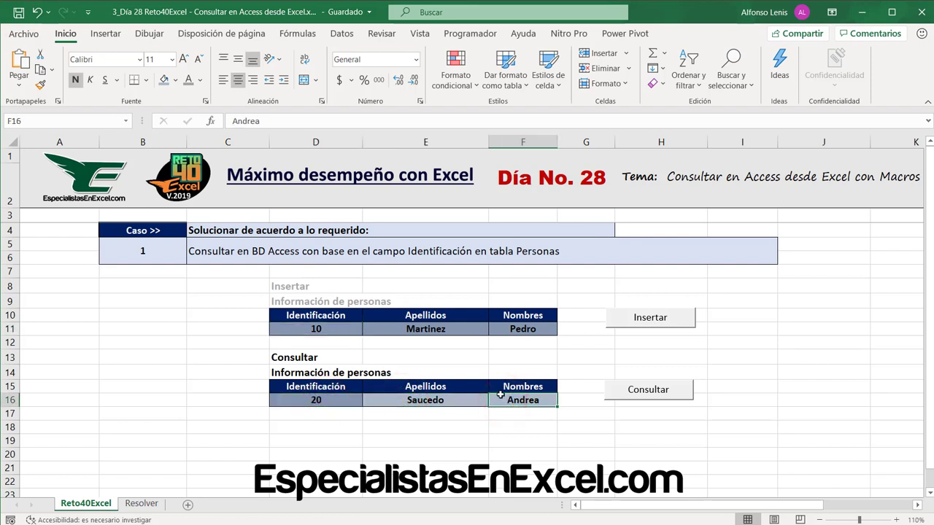
left_click(316, 327)
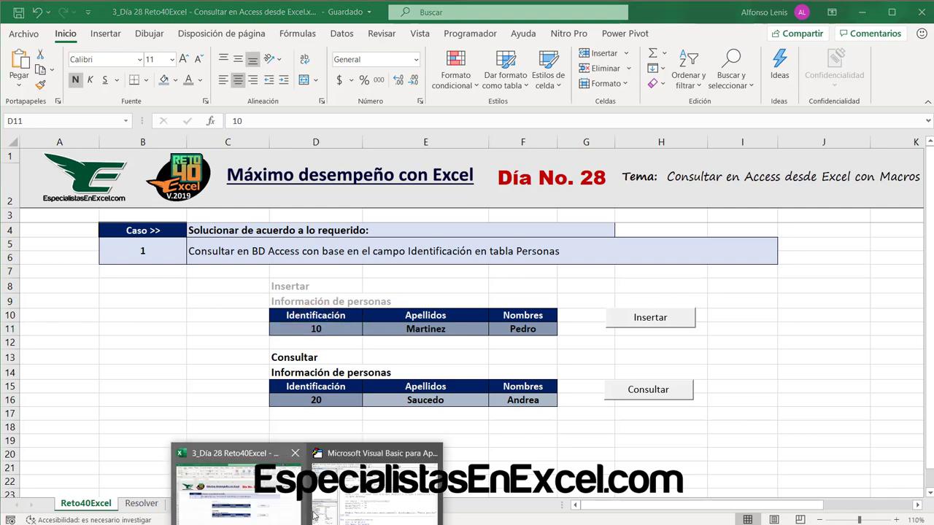
left_click(350, 472)
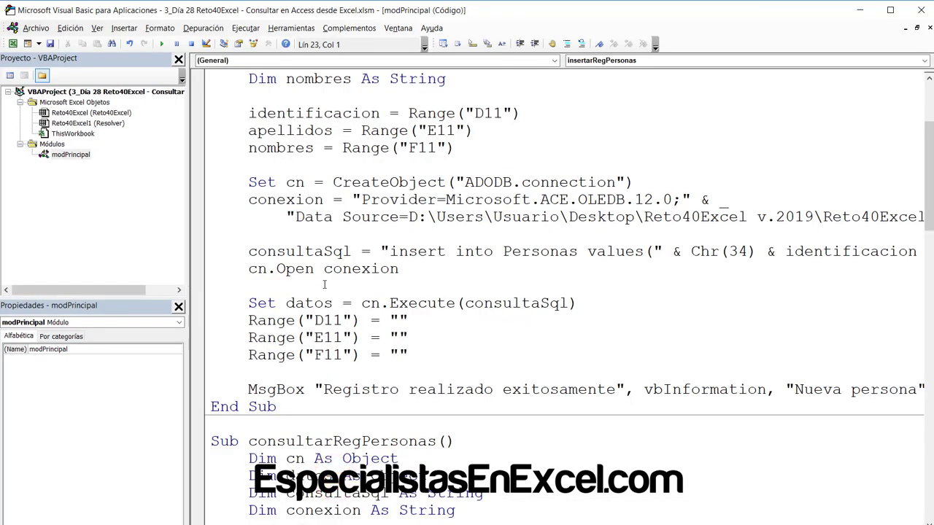
- Copy the whole consultarRegPersonas Sub and paste it on a new line after Option Explicit
scroll(324, 285, "down", 3)
scroll(292, 219, "down", 3)
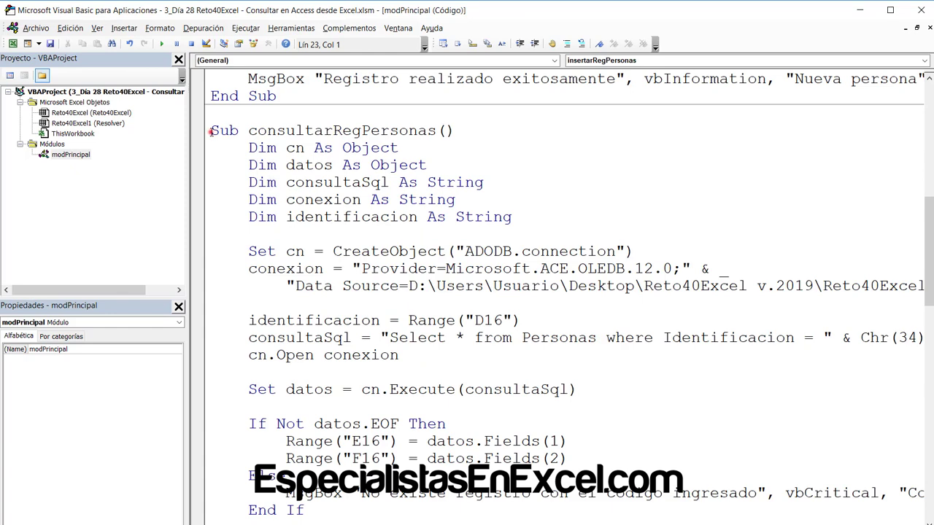
mouse_move(211, 132)
left_mouse_down()
mouse_move(288, 339)
mouse_move(277, 303)
left_mouse_up()
scroll(325, 181, "up", 4)
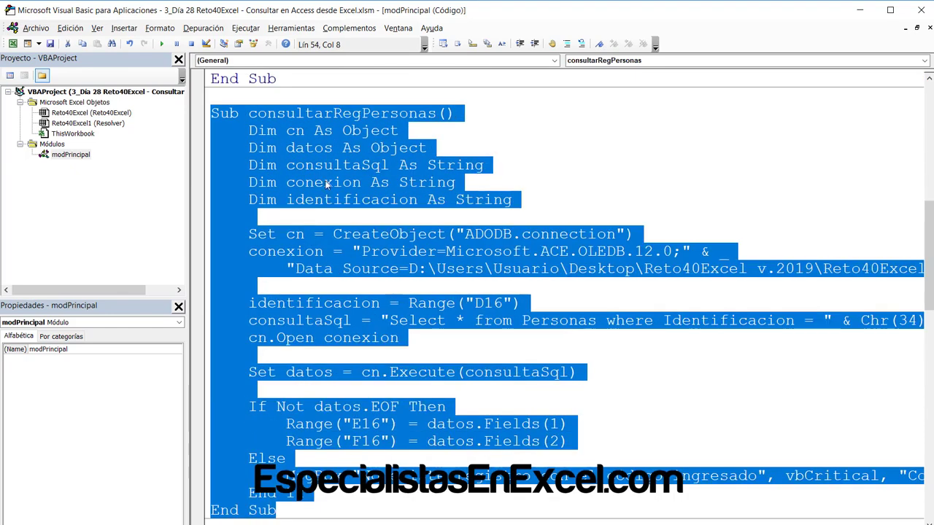
right_click(325, 180)
left_click(370, 179)
scroll(368, 169, "up", 5)
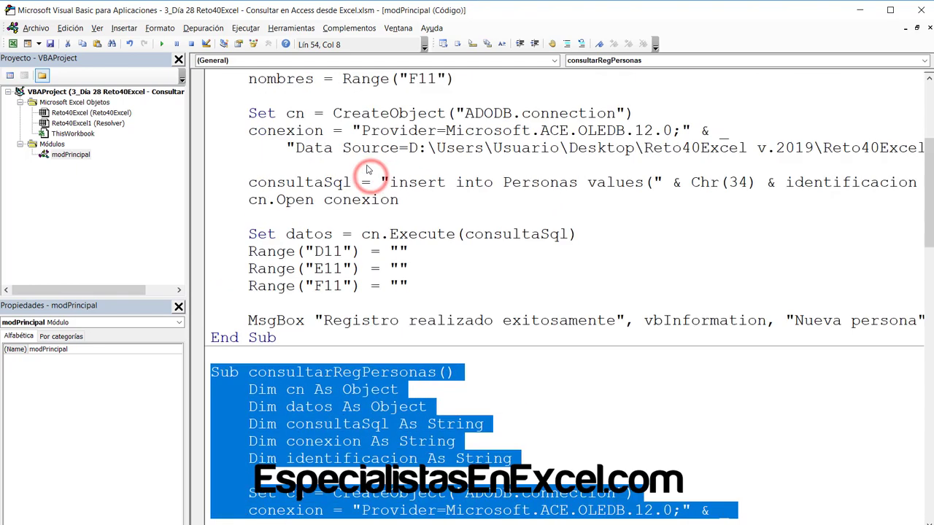
scroll(367, 169, "up", 4)
left_click(370, 83)
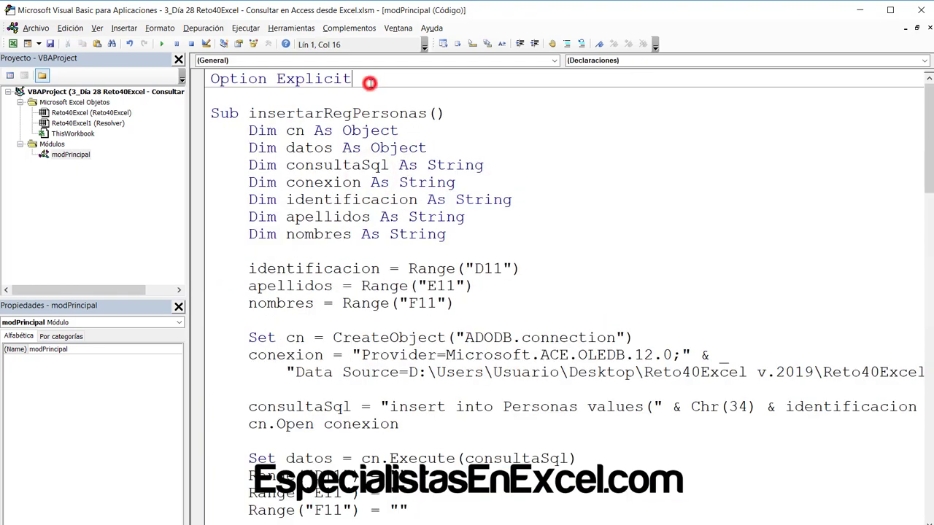
key("Return")
key("ctrl+v")
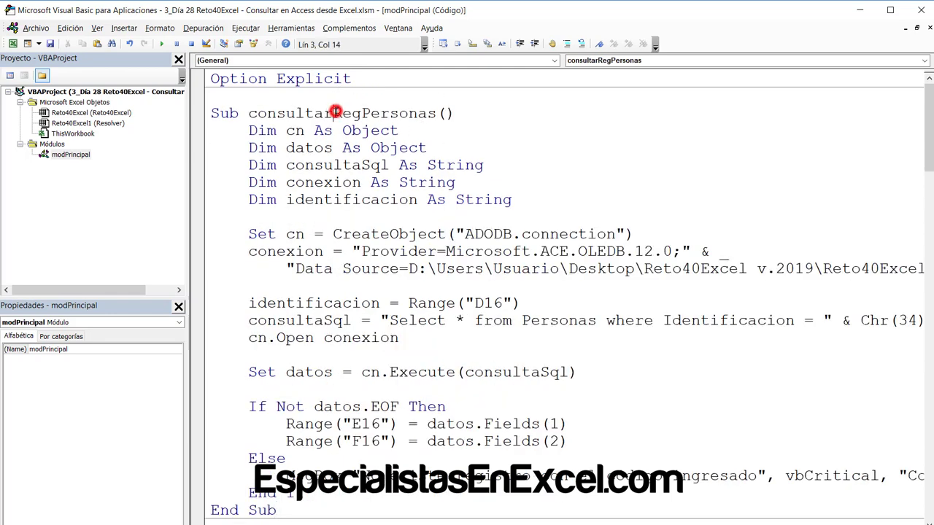
- Rename the pasted copy to consultarAntesDeinsertarRegPersonas and save the VBA project
left_click_drag(334, 113, 361, 113)
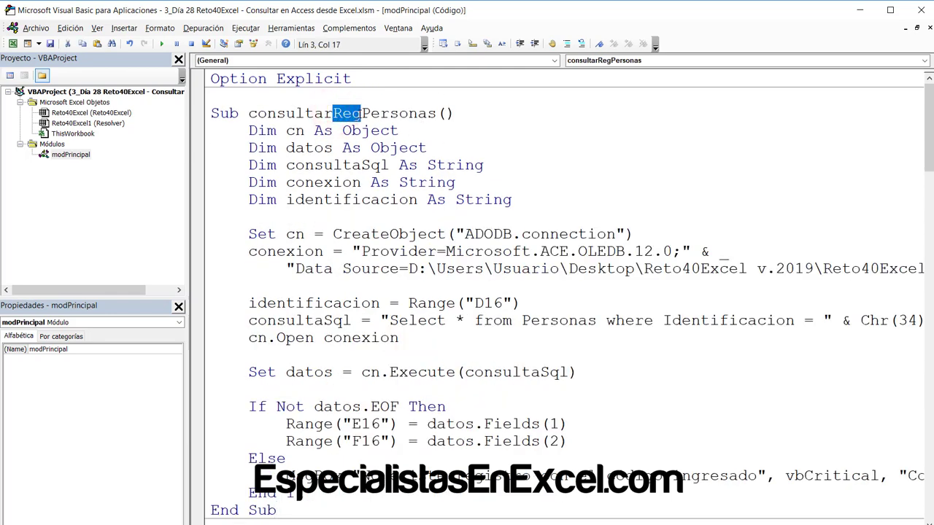
scroll(372, 256, "down", 4)
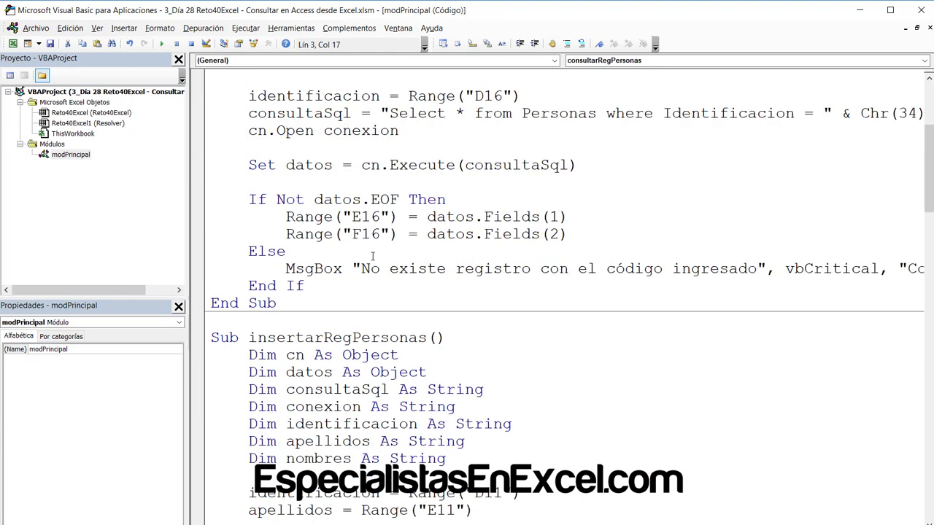
double_click(331, 338)
key("ctrl+c")
scroll(332, 339, "up", 3)
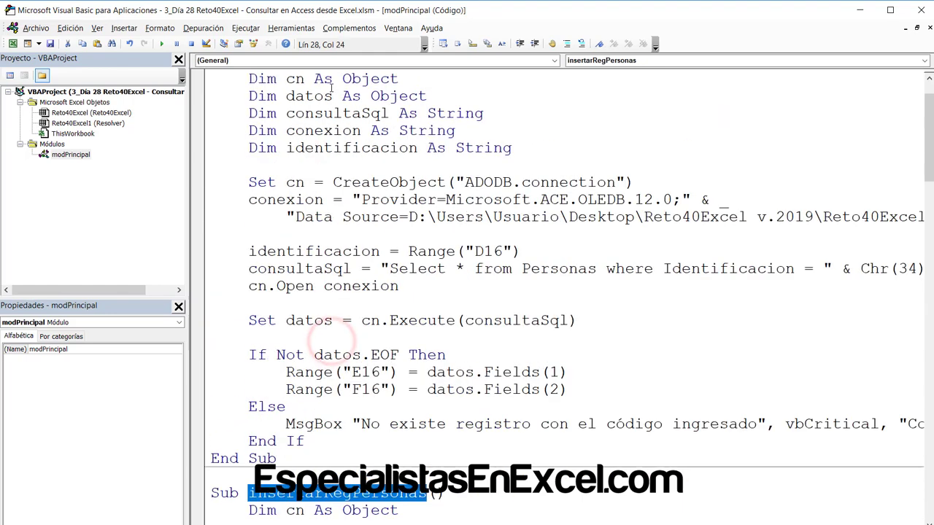
scroll(325, 97, "up", 1)
left_click_drag(334, 113, 435, 114)
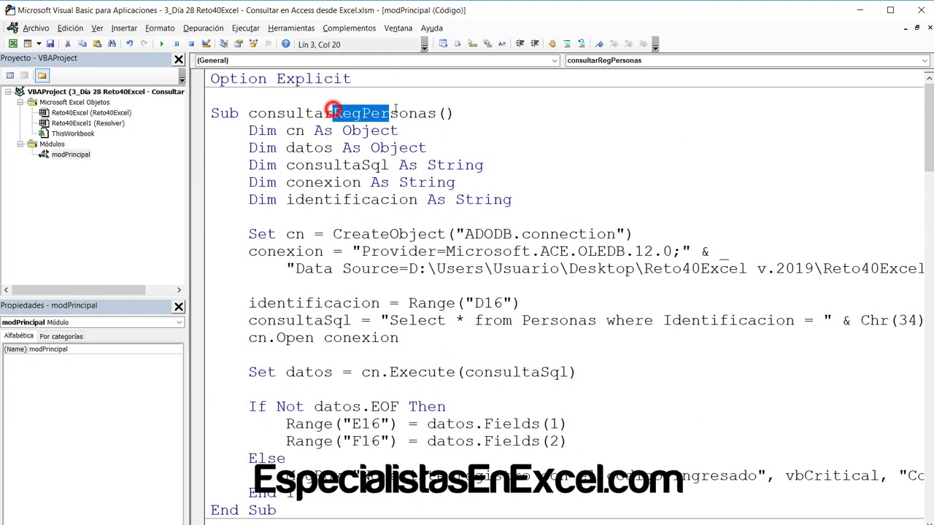
key("ctrl+v")
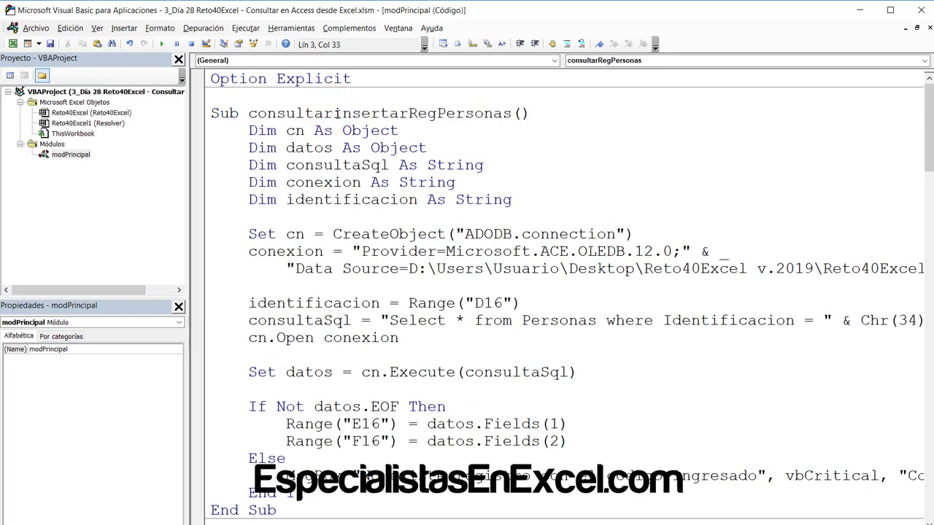
left_click(335, 114)
type("Ante")
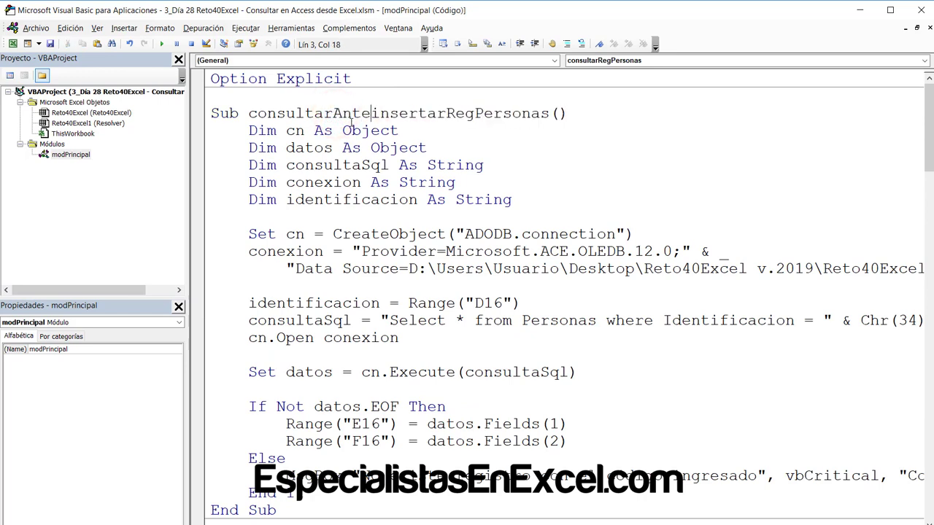
type("sDe")
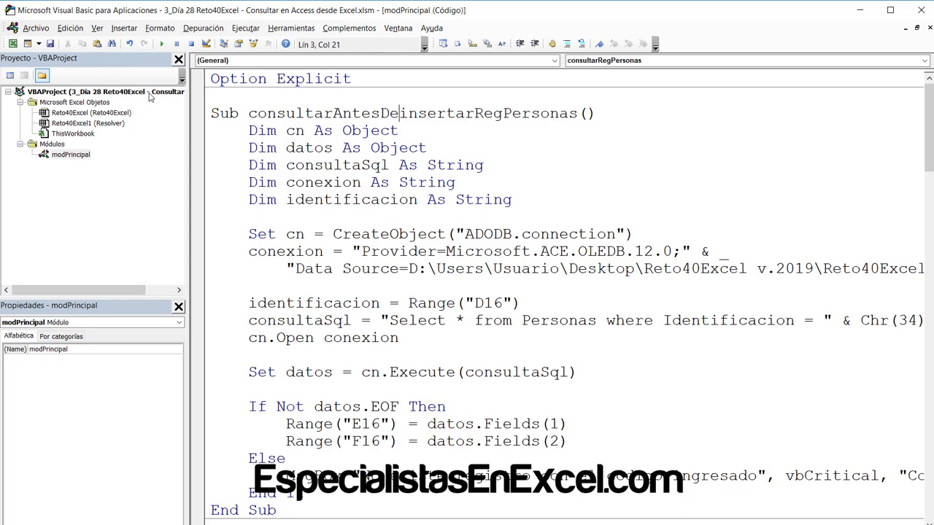
left_click(51, 44)
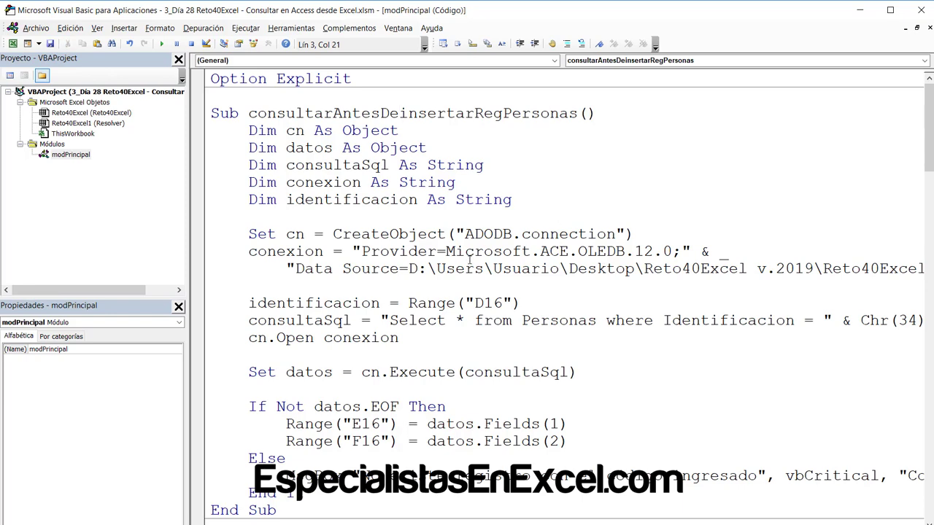
left_click(334, 309)
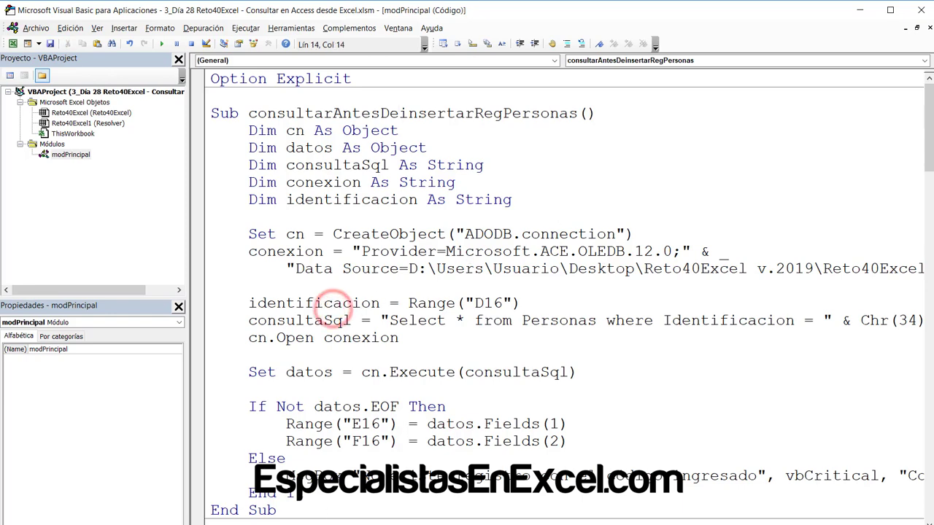
- After checking the ID in D11, change the new Sub's Range("D16") reference to Range("D11")
left_click(270, 500)
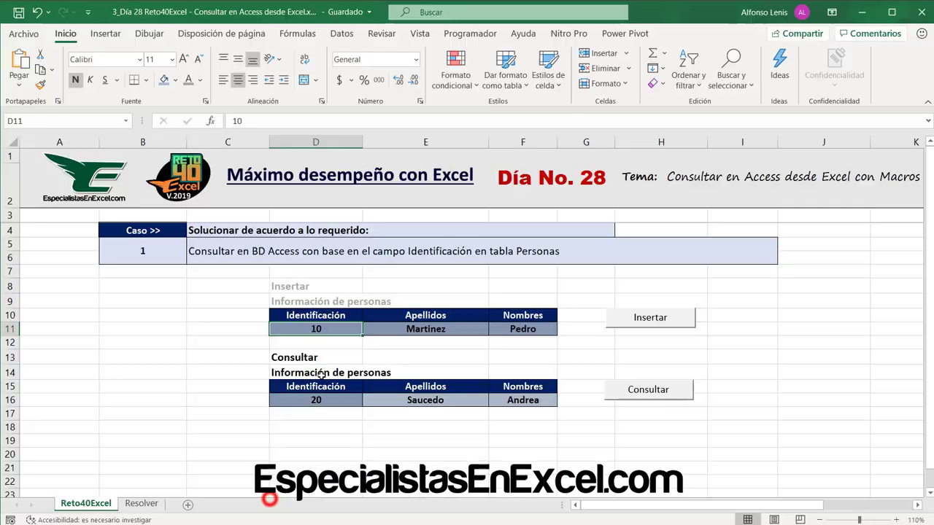
left_click(333, 328)
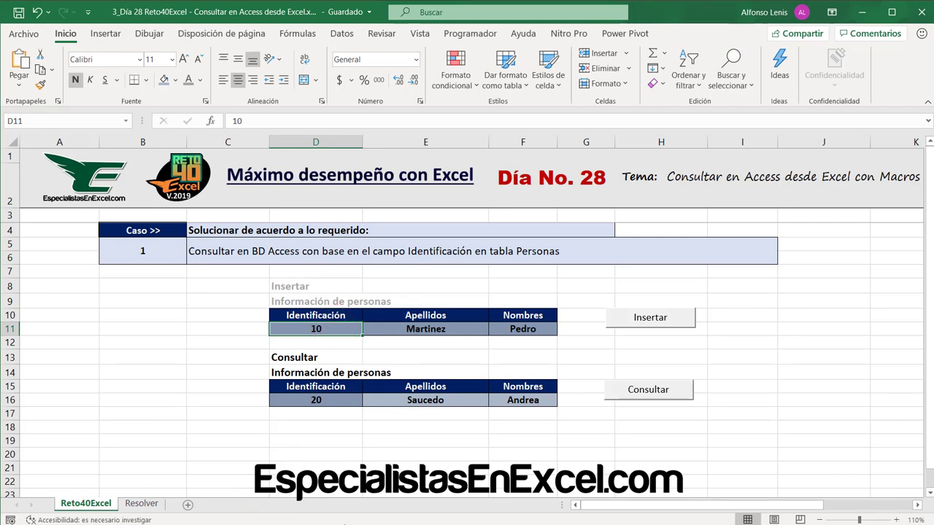
left_click(351, 502)
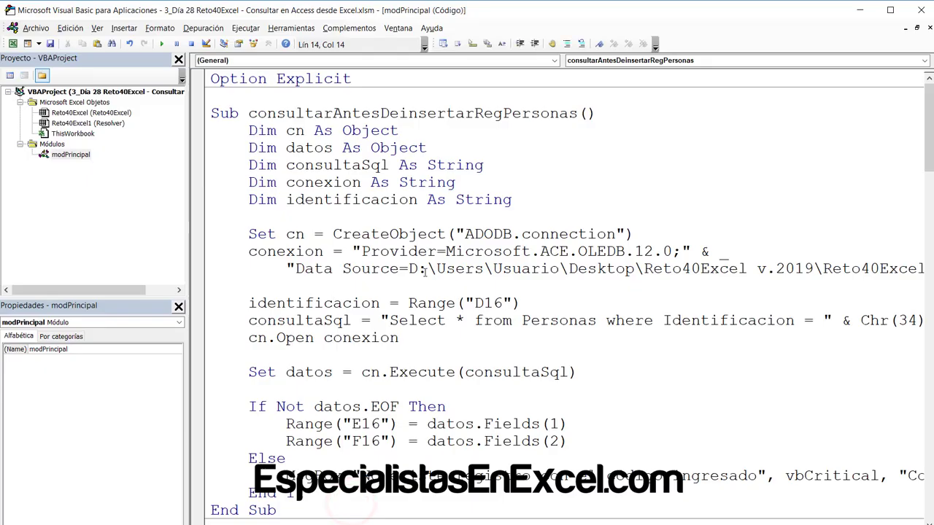
left_click(499, 302)
key("Delete")
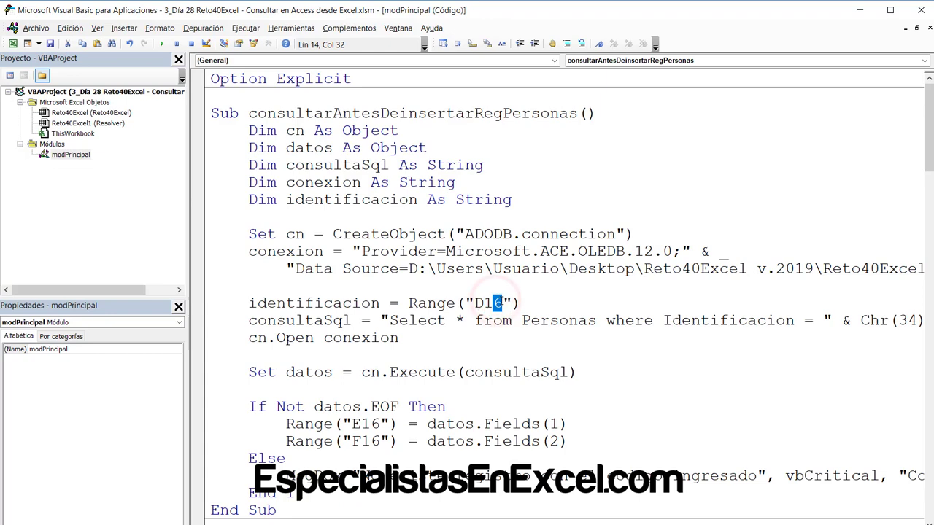
type("1")
left_click(493, 342)
scroll(360, 341, "down", 2)
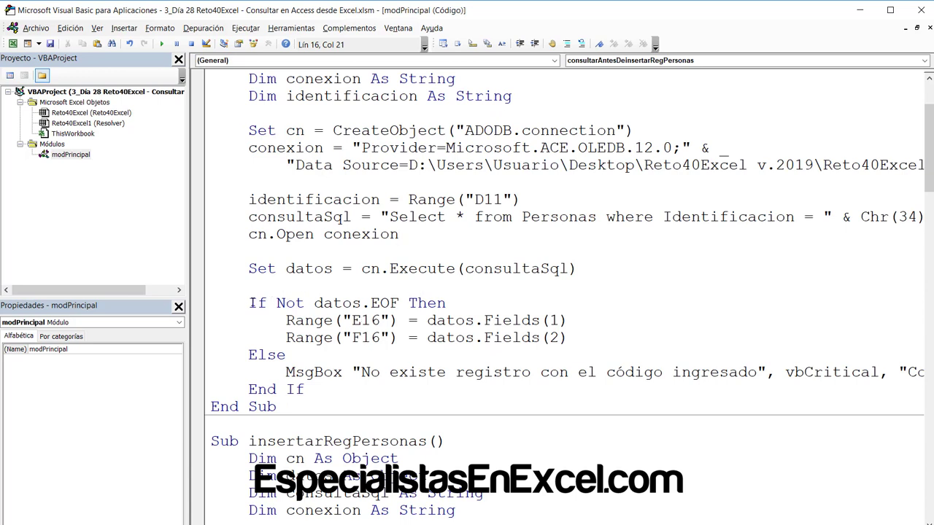
- Replace the two Range lines in the If Not datos.EOF branch with a copied MsgBox line
left_click_drag(250, 303, 399, 303)
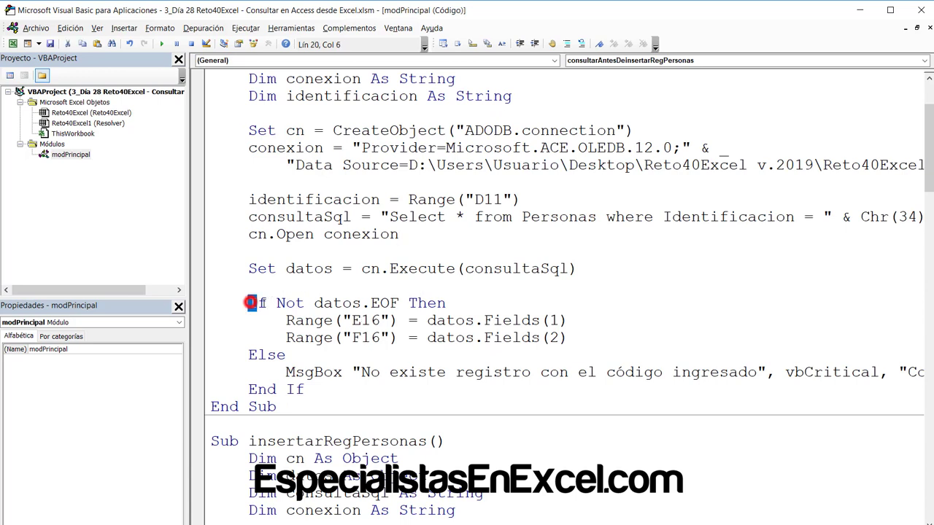
left_click(400, 320)
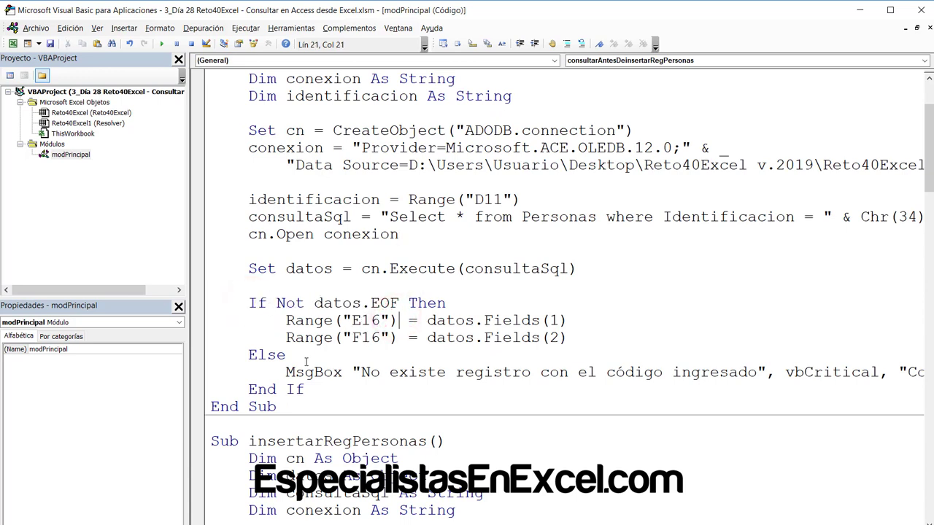
left_click_drag(287, 372, 923, 372)
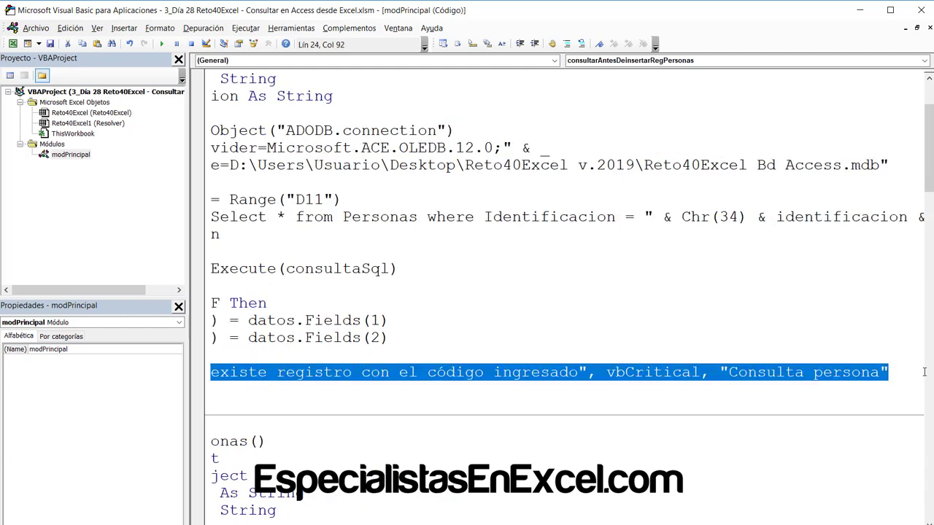
right_click(733, 374)
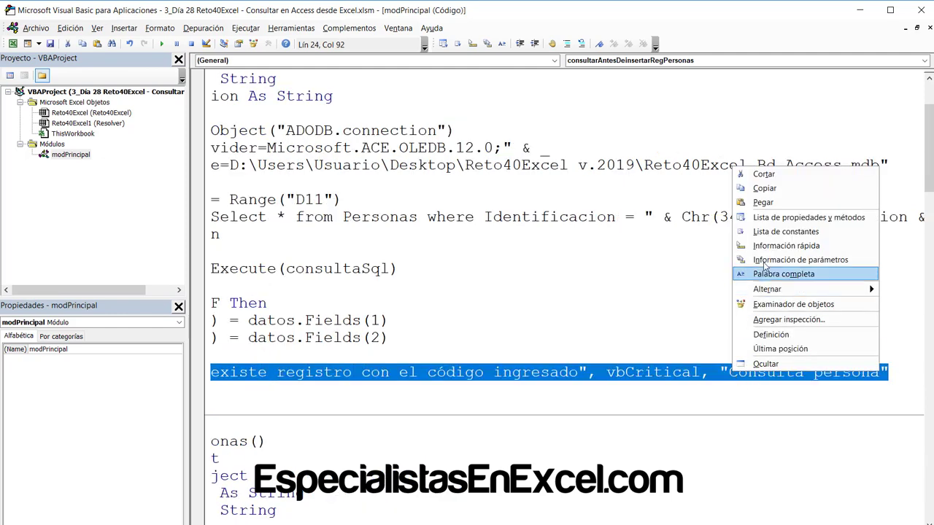
left_click(772, 193)
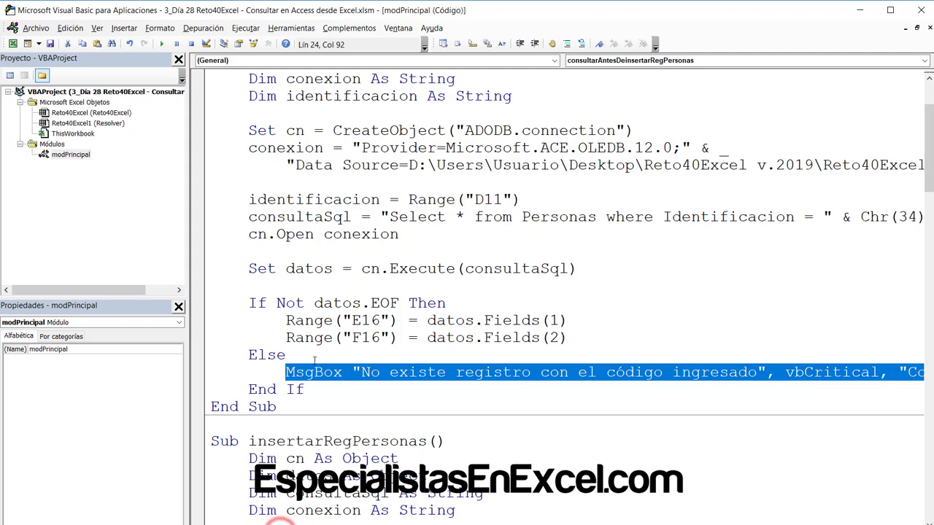
left_click_drag(286, 320, 566, 338)
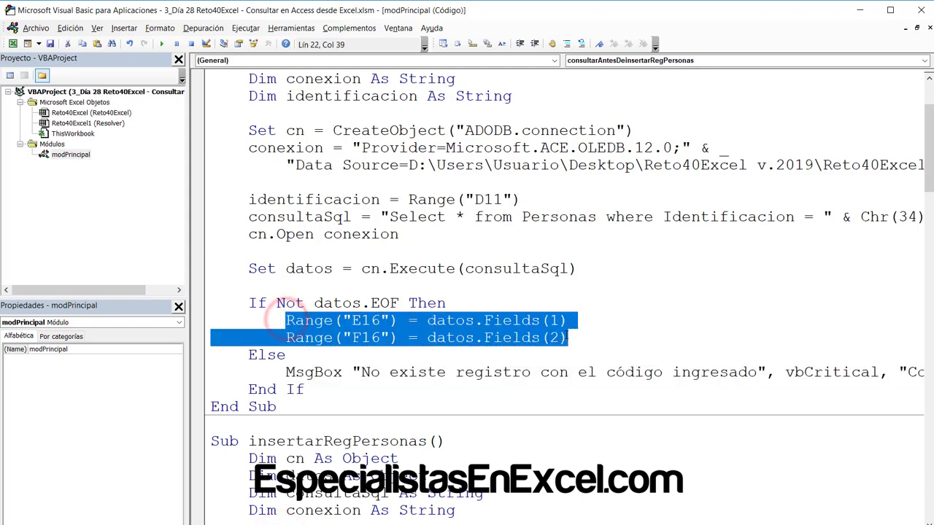
key("ctrl+v")
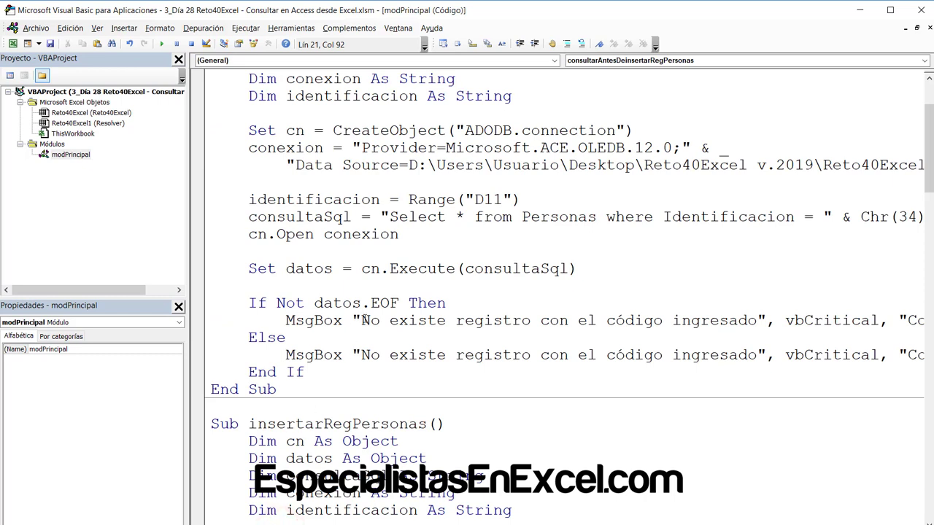
- Change the MsgBox text to "La identificación ingresada ya existe!"
left_click_drag(361, 320, 605, 320)
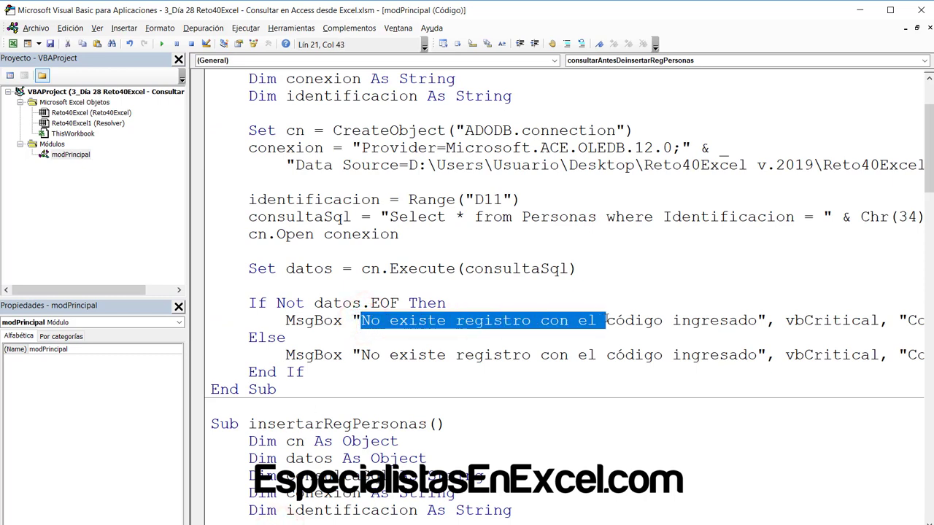
type("La identi")
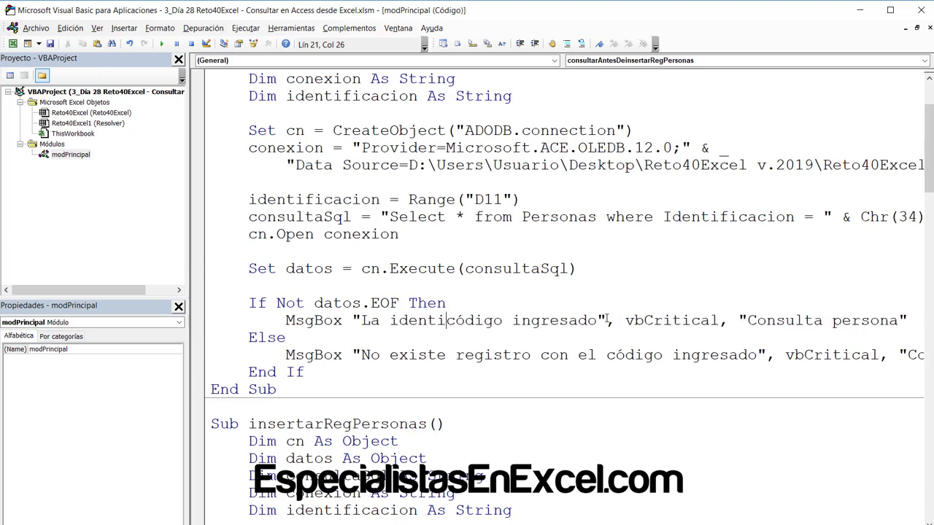
type("ficació")
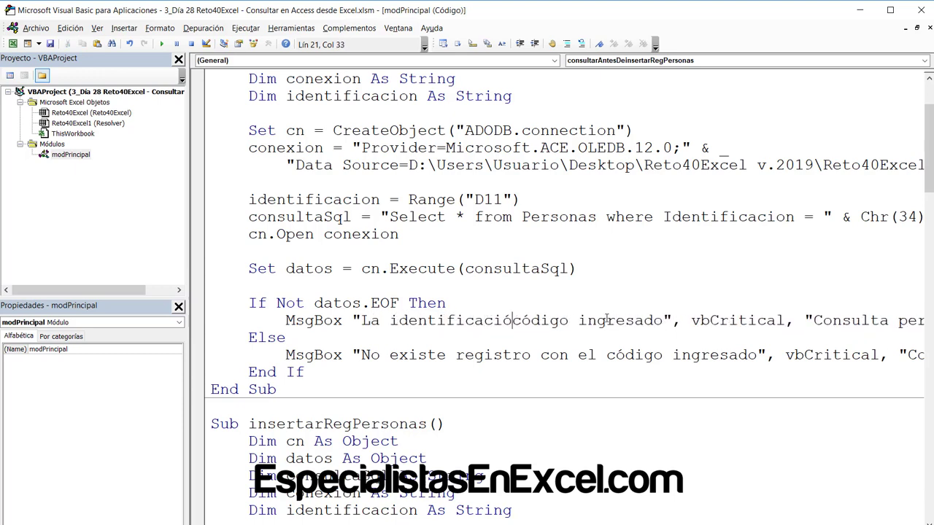
type("n ingresa")
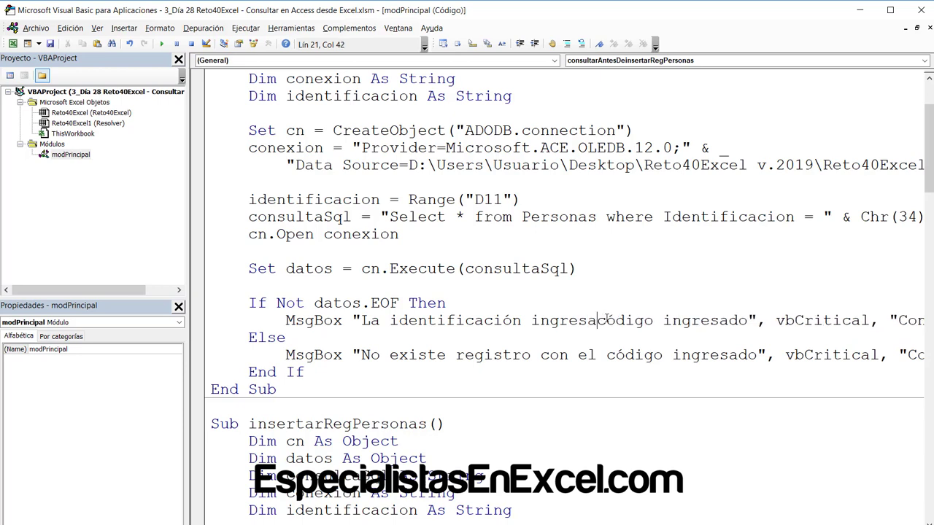
type("da ya ex")
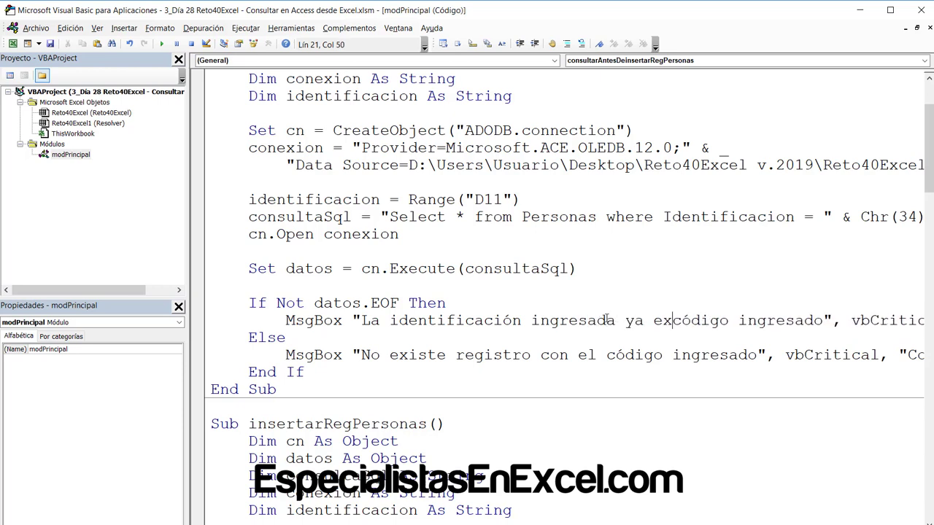
type("iste")
key("Delete")
key("Delete")
key("Delete")
key("Delete")
key("Delete")
key("Delete")
key("Delete")
key("Delete")
key("Delete")
key("Delete")
key("Delete")
key("Delete")
key("Delete")
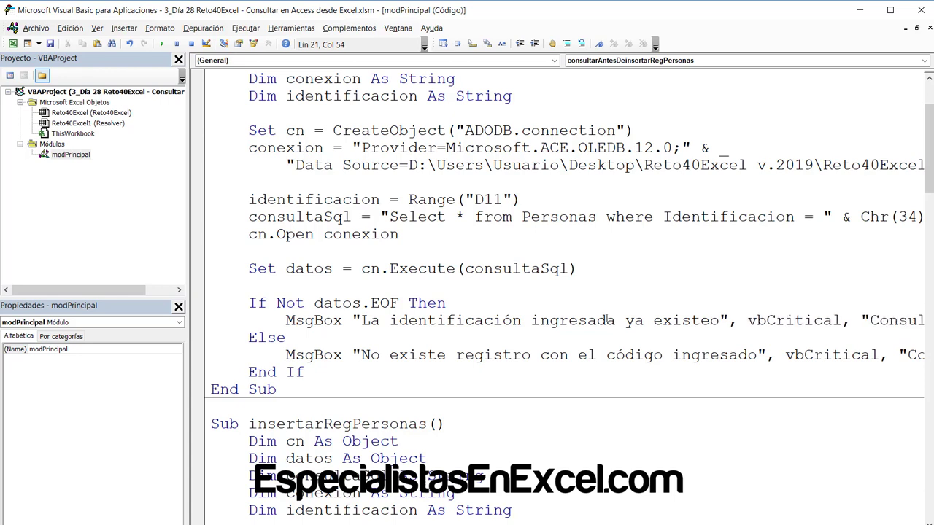
key("Delete")
type("!")
scroll(271, 476, "right", 5)
scroll(272, 475, "right", 3)
scroll(272, 475, "left", 1)
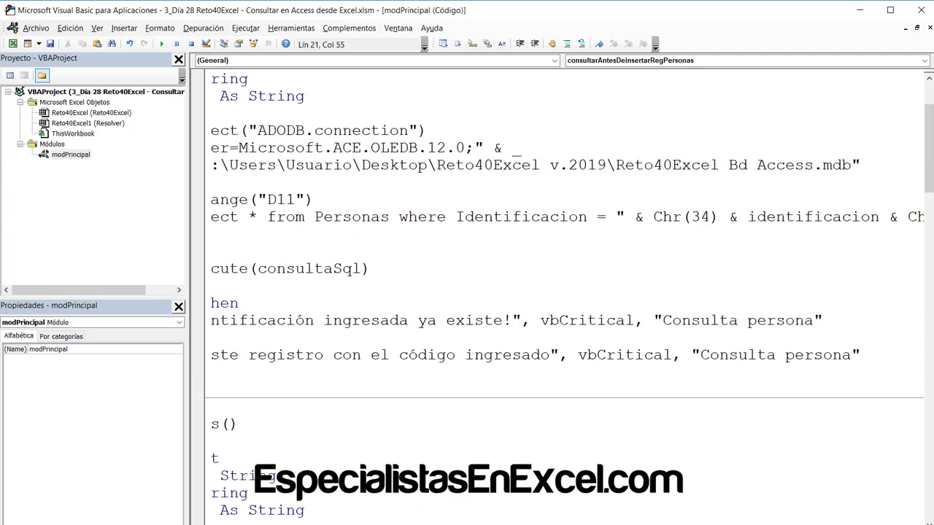
- Delete the not-found MsgBox statement from the Else branch
scroll(271, 476, "left", 7)
left_click(279, 303)
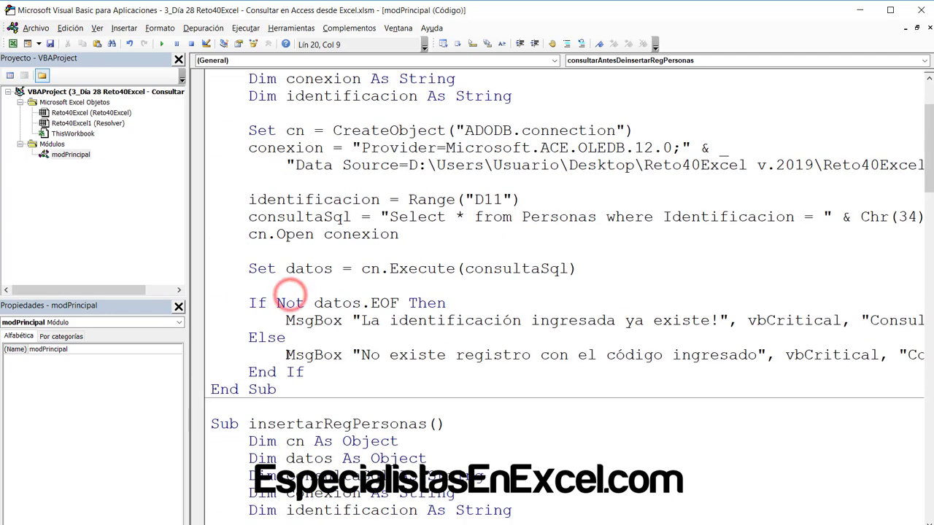
left_click(285, 354)
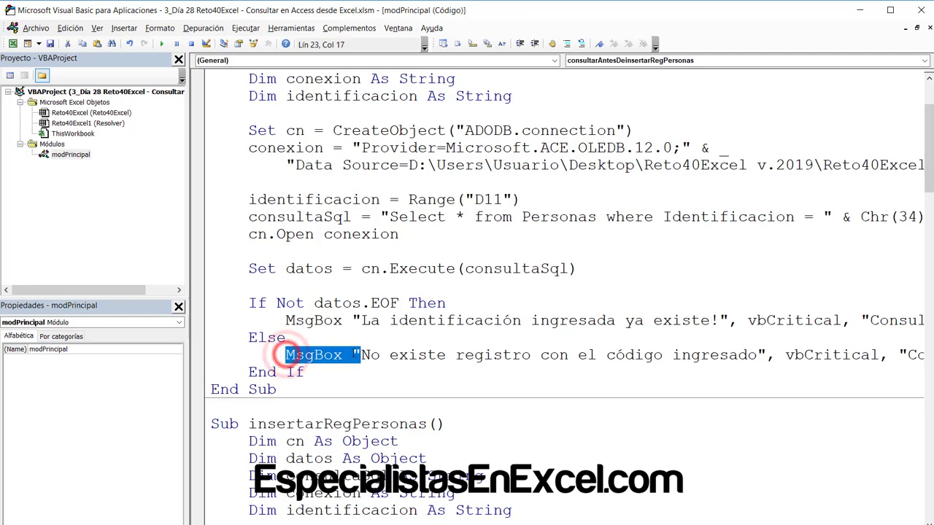
left_click_drag(285, 355, 932, 353)
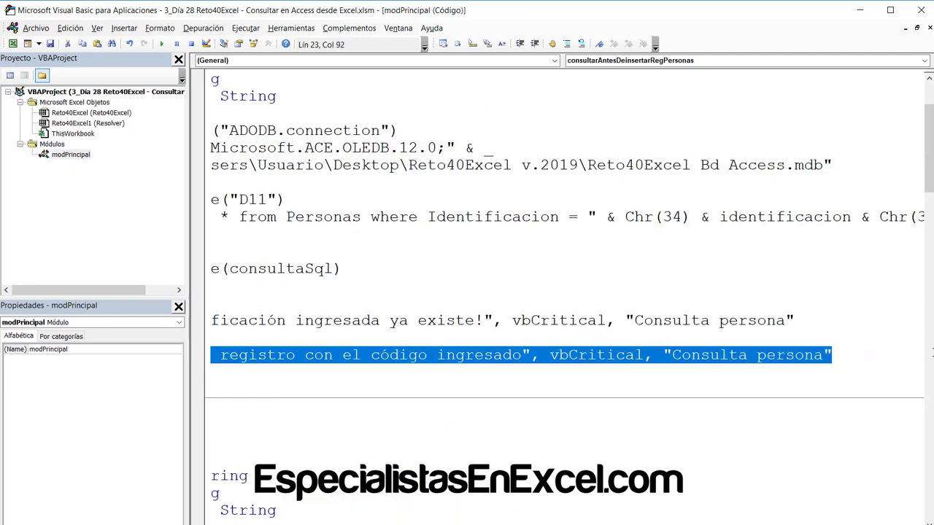
key("Delete")
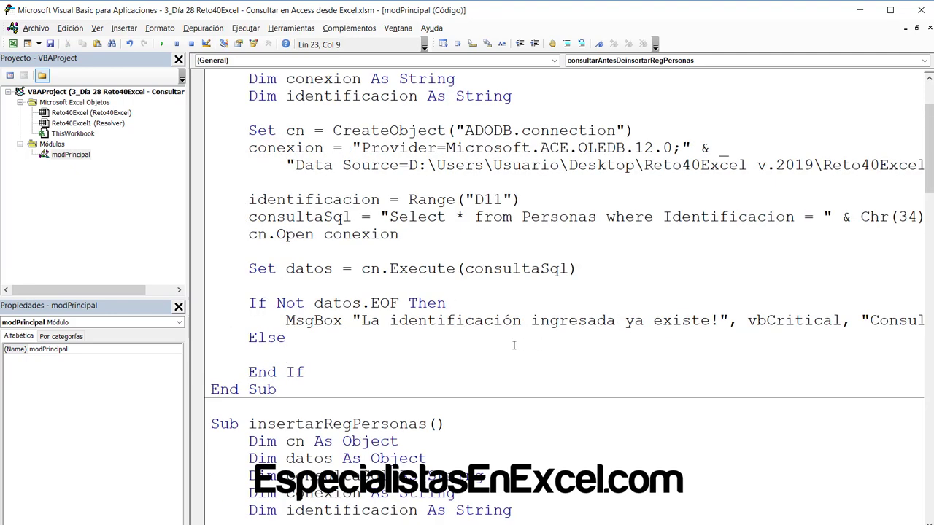
- Add an indented "Call insertarRegPersonas" line inside the Else branch
scroll(402, 361, "down", 2)
double_click(348, 319)
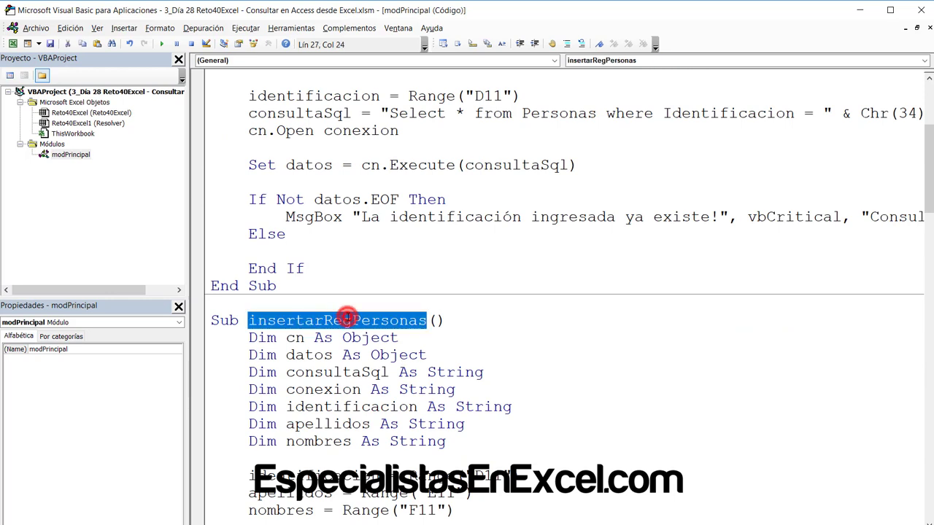
right_click(348, 320)
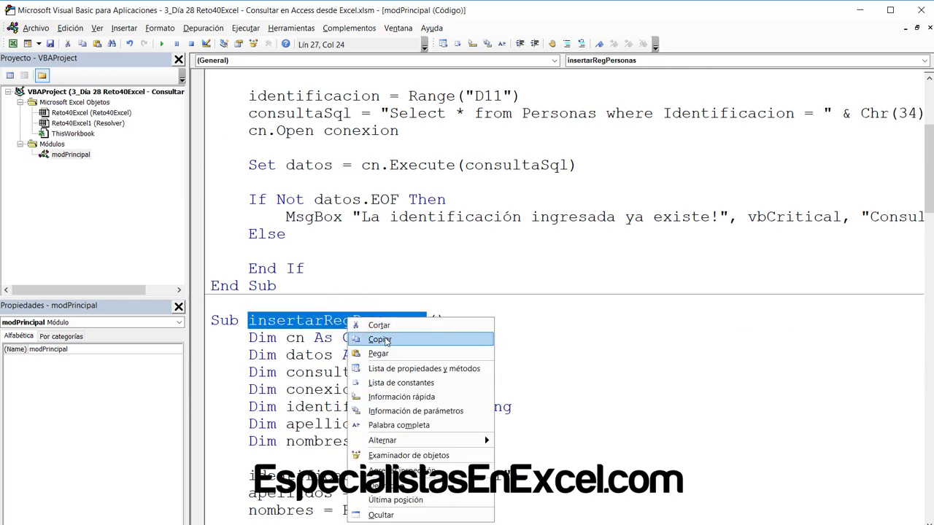
left_click(382, 339)
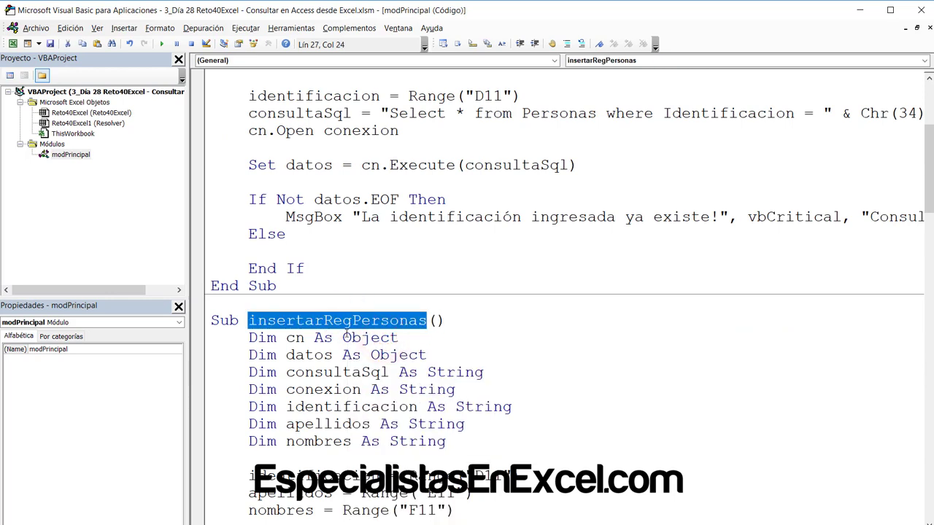
left_click(251, 253)
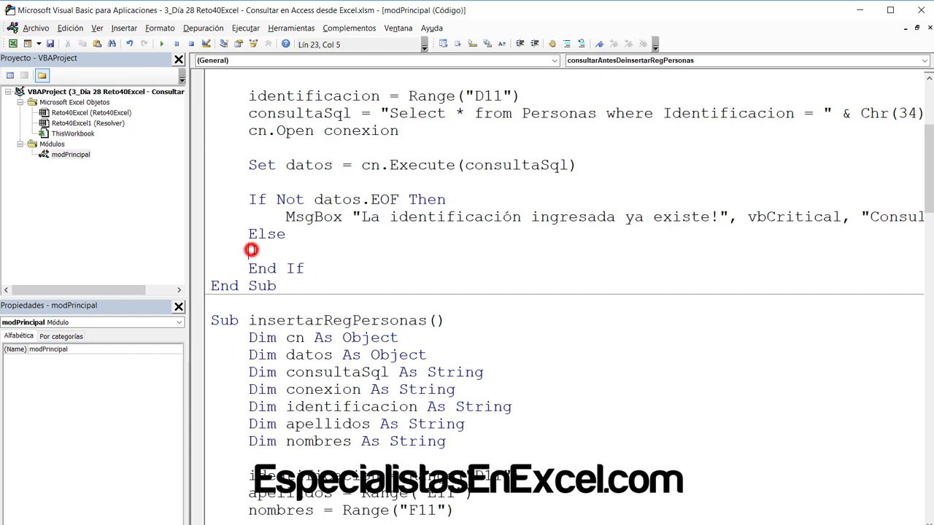
key("Tab")
type("call ")
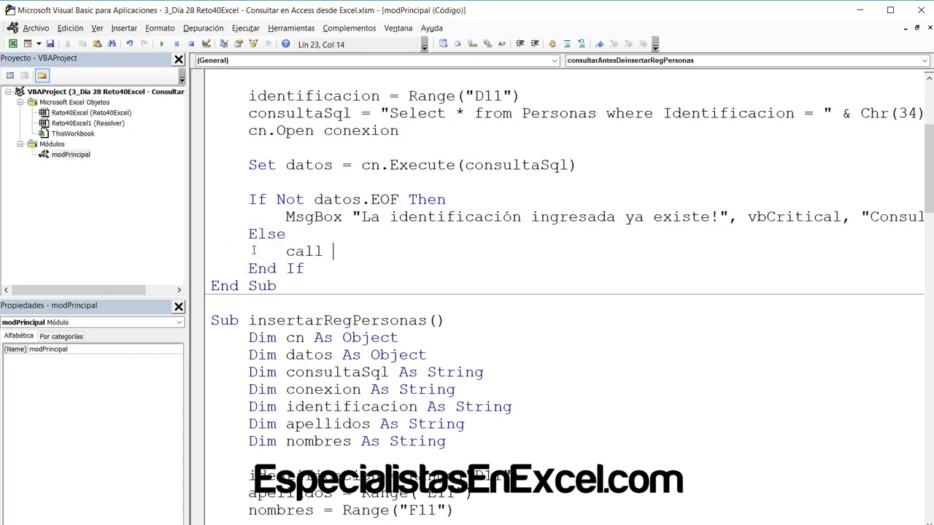
type("insertarRegPersonas")
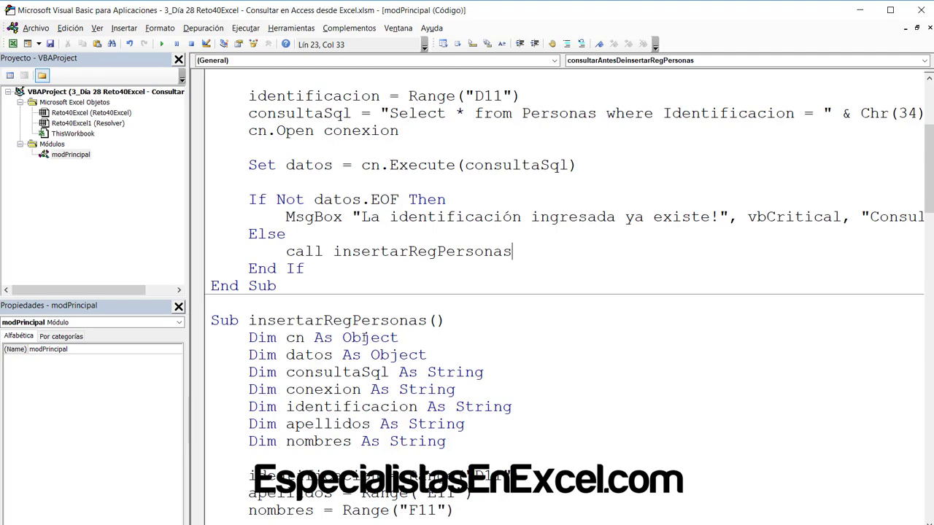
left_click(363, 338)
- Check the Call line's name matches the insertarRegPersonas procedure and save the workbook
scroll(363, 337, "down", 5)
scroll(350, 340, "down", 2)
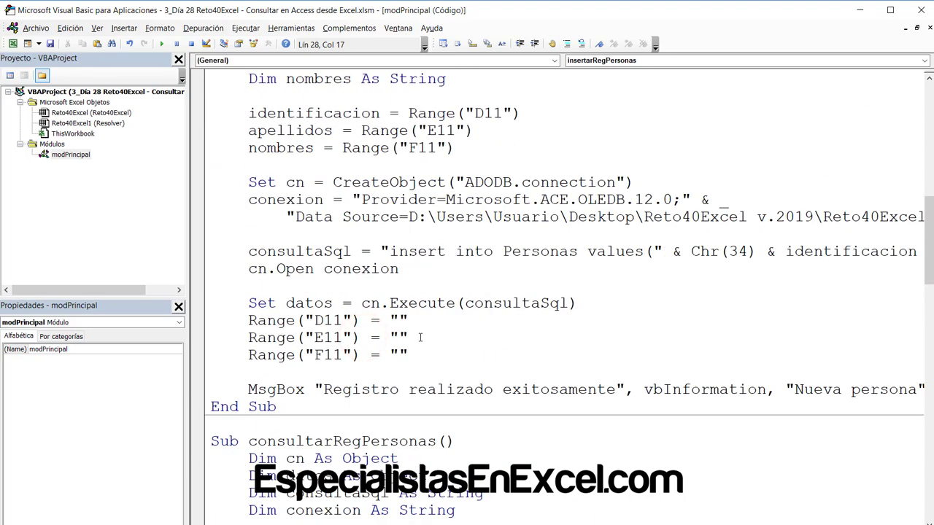
scroll(420, 337, "up", 2)
scroll(420, 337, "up", 1)
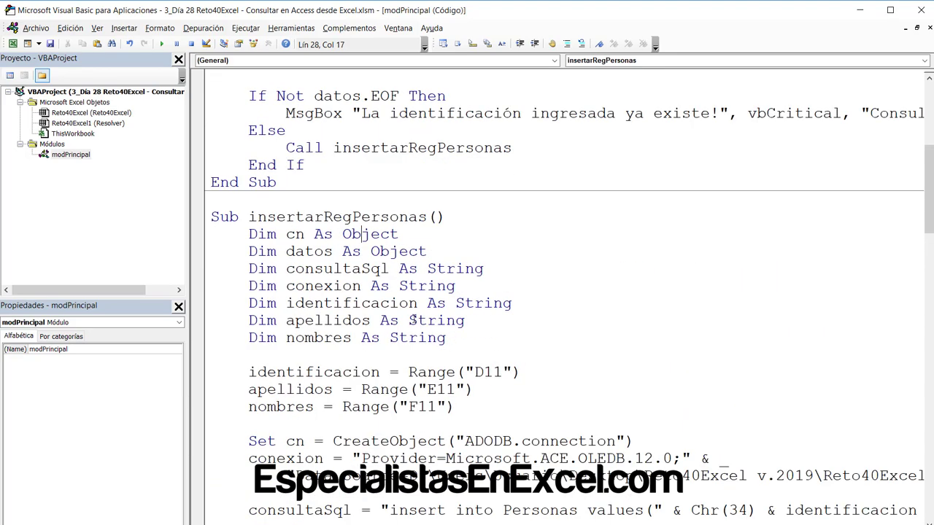
scroll(415, 319, "up", 5)
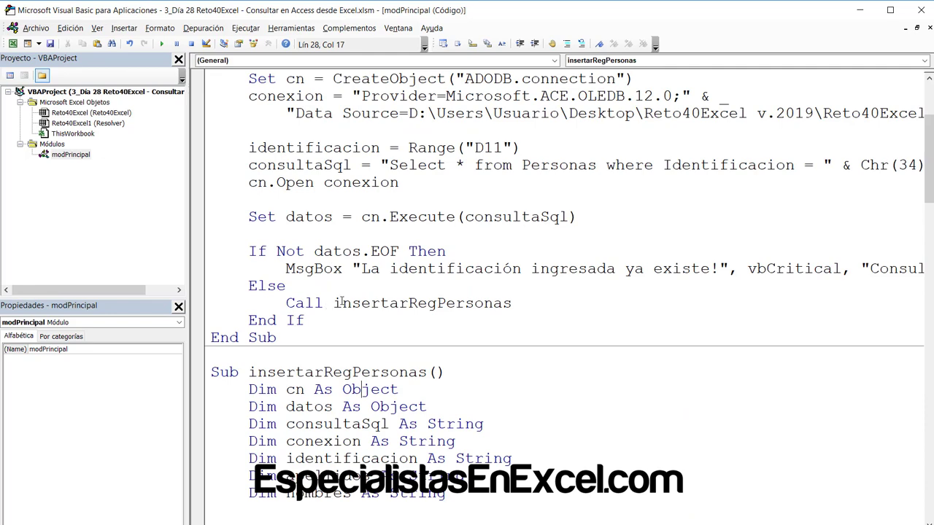
double_click(286, 372)
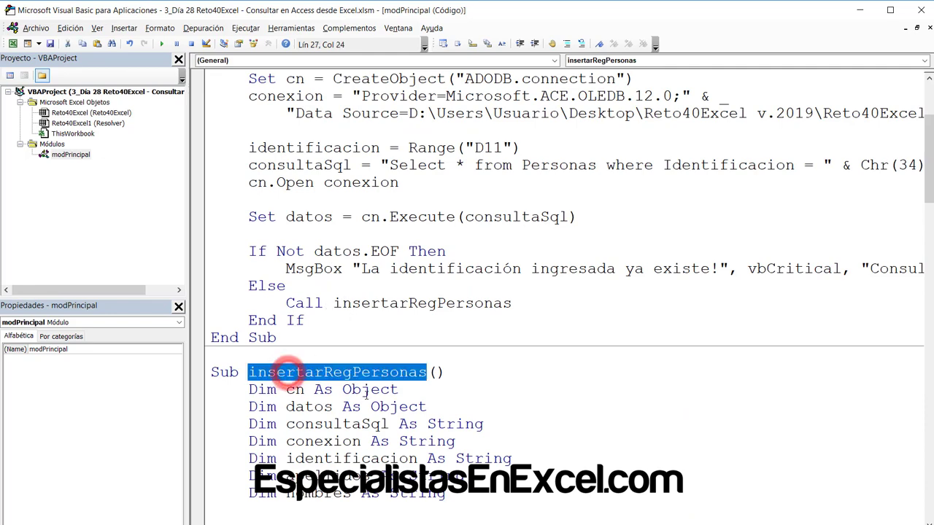
scroll(368, 396, "up", 3)
double_click(421, 113)
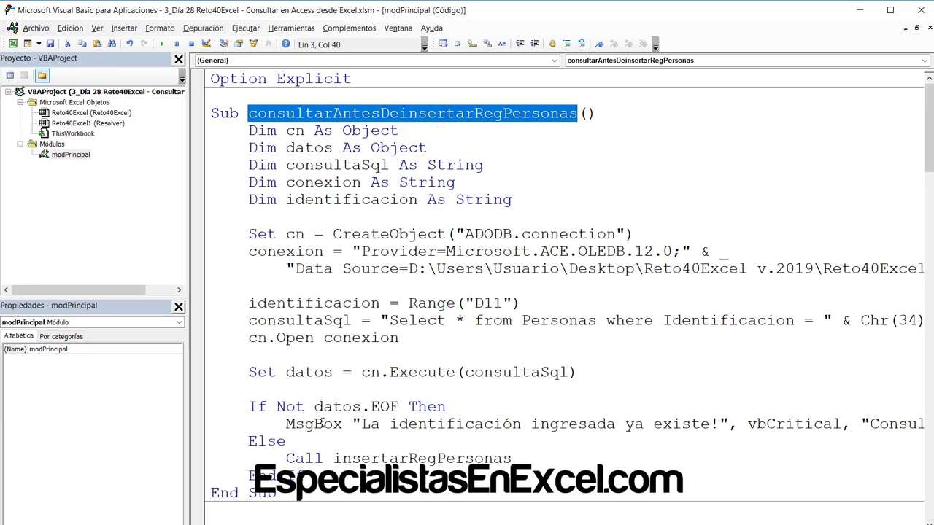
scroll(321, 423, "down", 2)
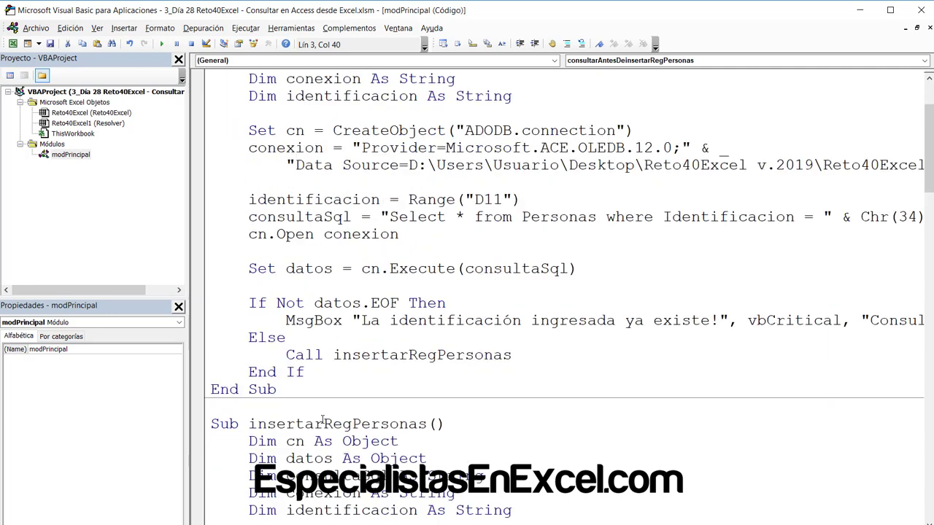
double_click(384, 354)
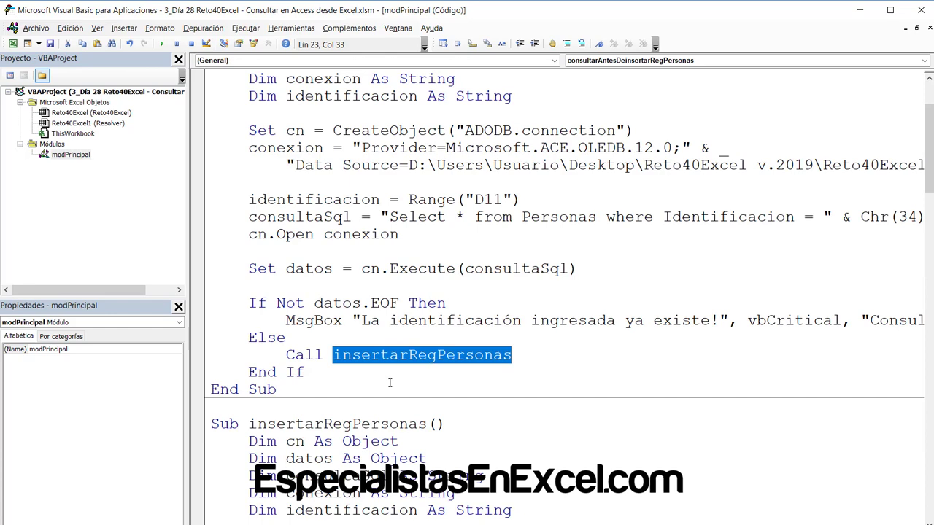
left_click(388, 382)
double_click(392, 356)
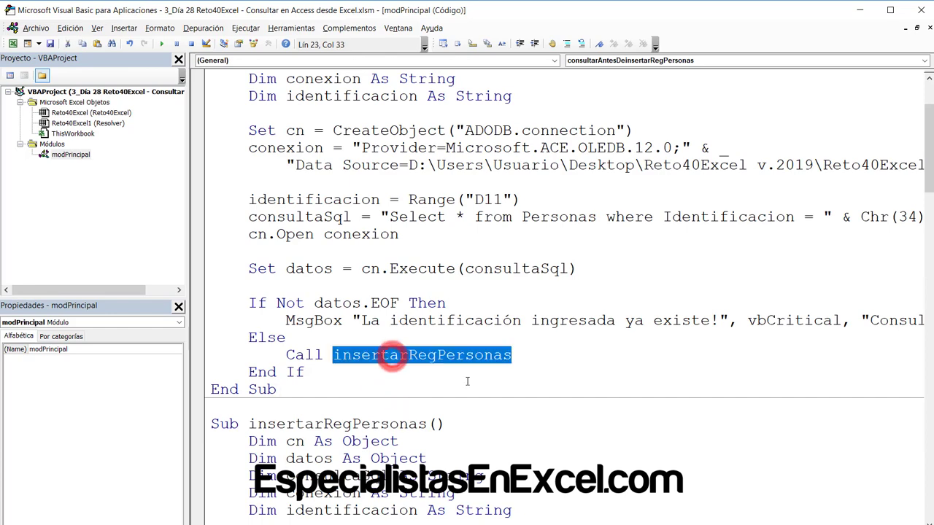
left_click(49, 44)
scroll(50, 43, "up", 2)
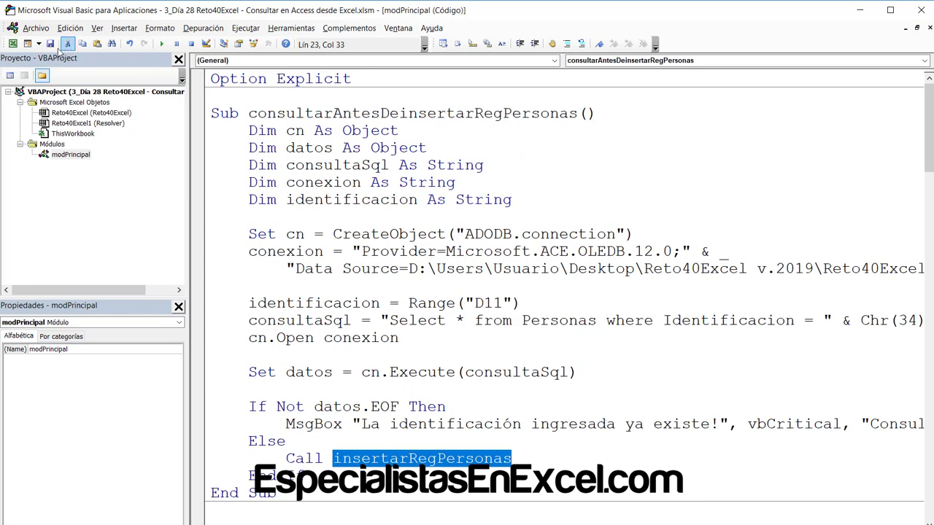
- Assign the insert macro to the sheet's Insertar button and save the workbook
left_click(50, 43)
left_click(275, 514)
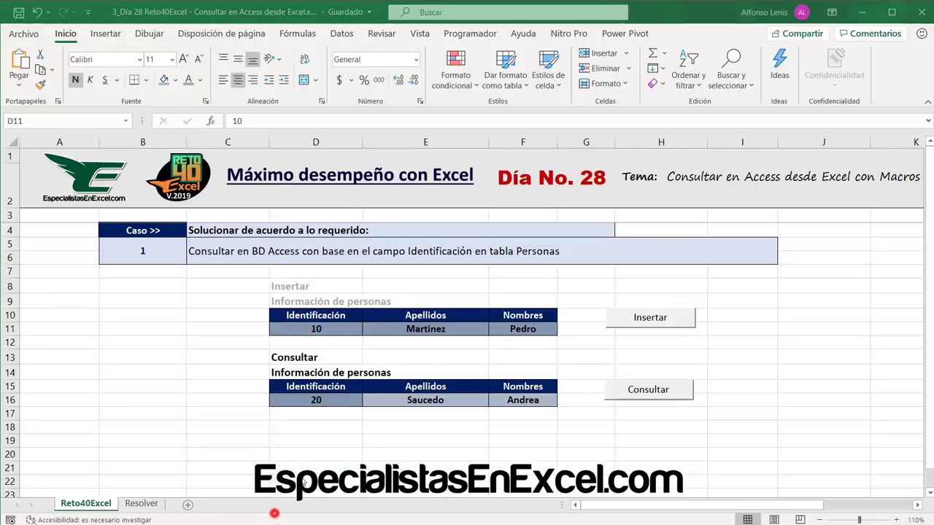
right_click(632, 323)
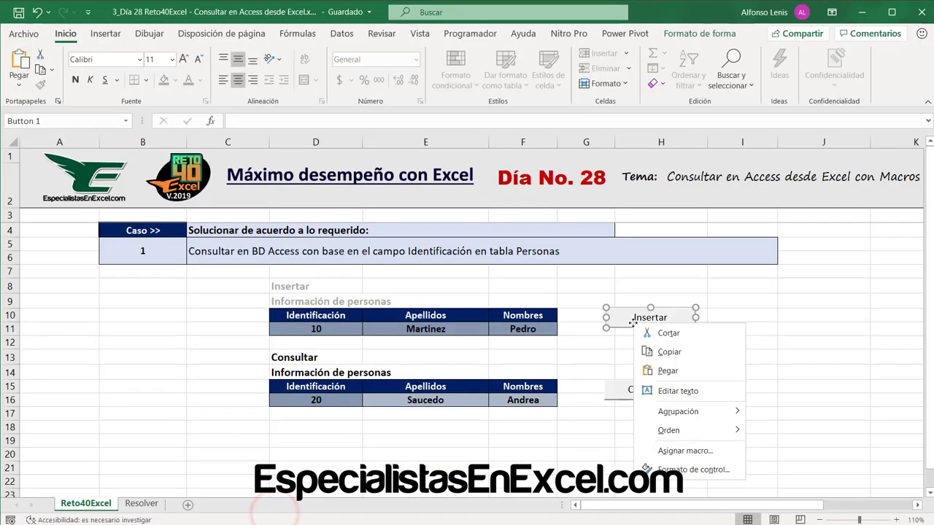
left_click(673, 451)
double_click(565, 344)
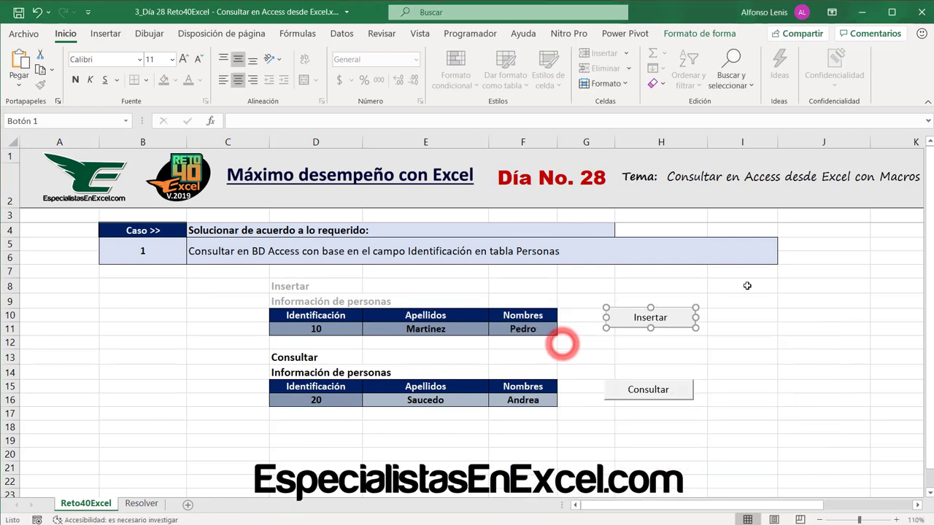
left_click(747, 286)
key("ctrl+s")
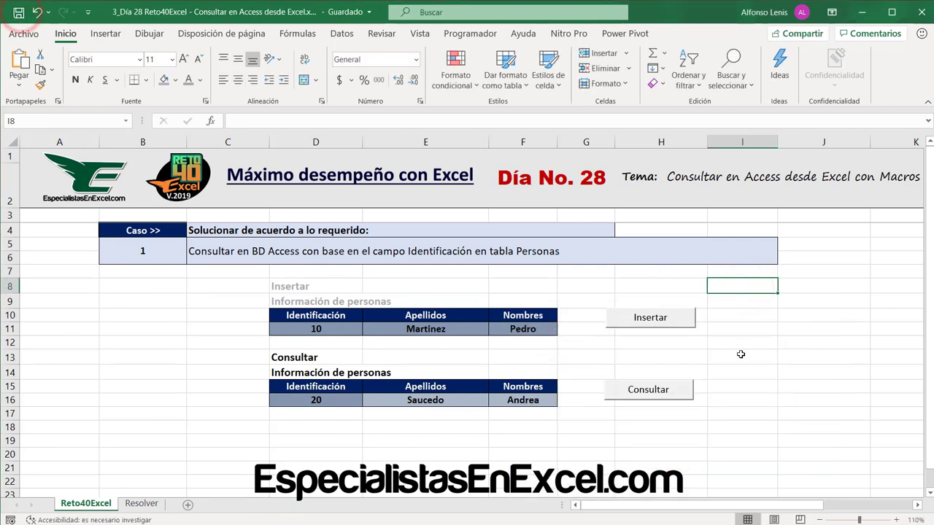
- Test Insertar with Identificación 10 and dismiss the duplicate warning
left_click(741, 354)
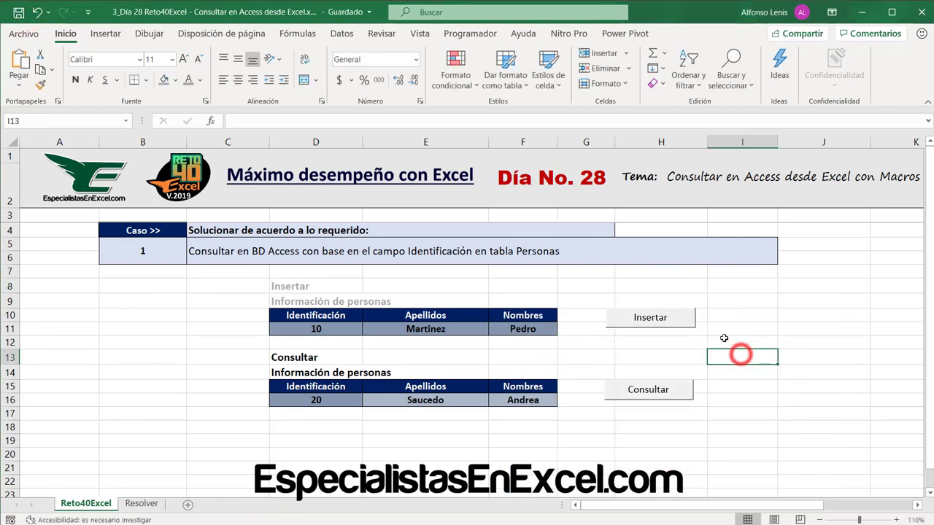
left_click(646, 322)
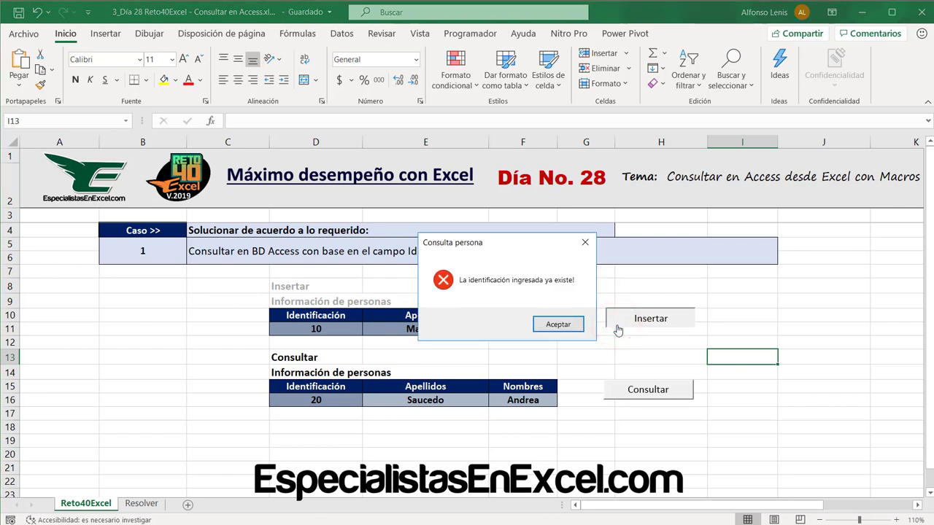
left_click(559, 325)
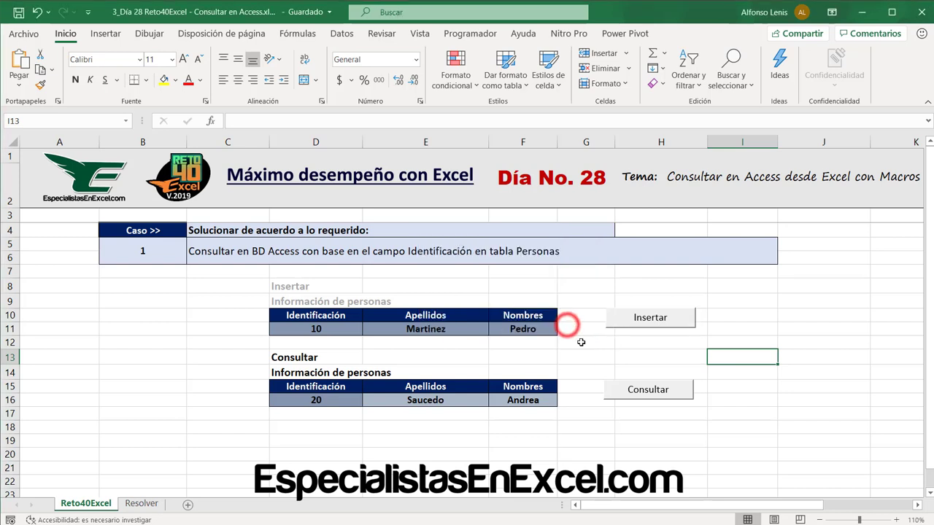
left_click(345, 329)
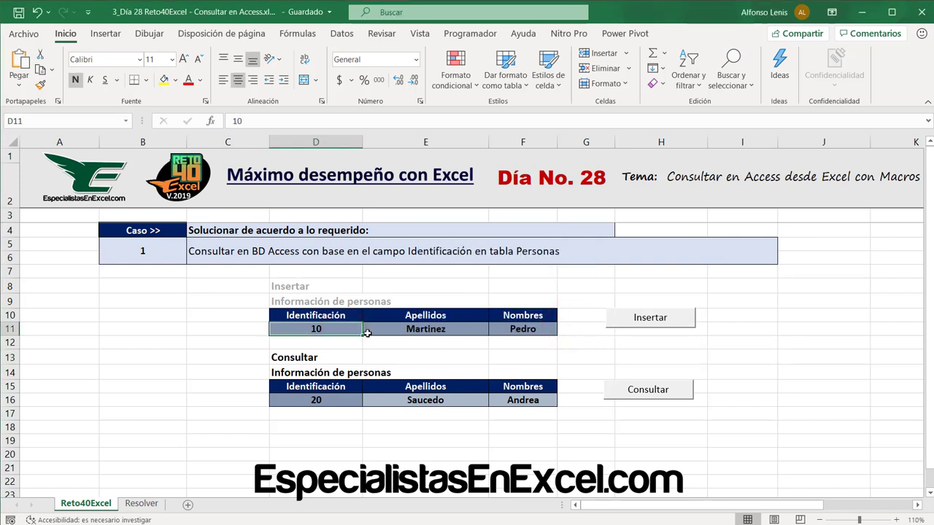
- Enter Identificación 14 with a new person's surnames and first name, insert it, and accept the success message
type("14")
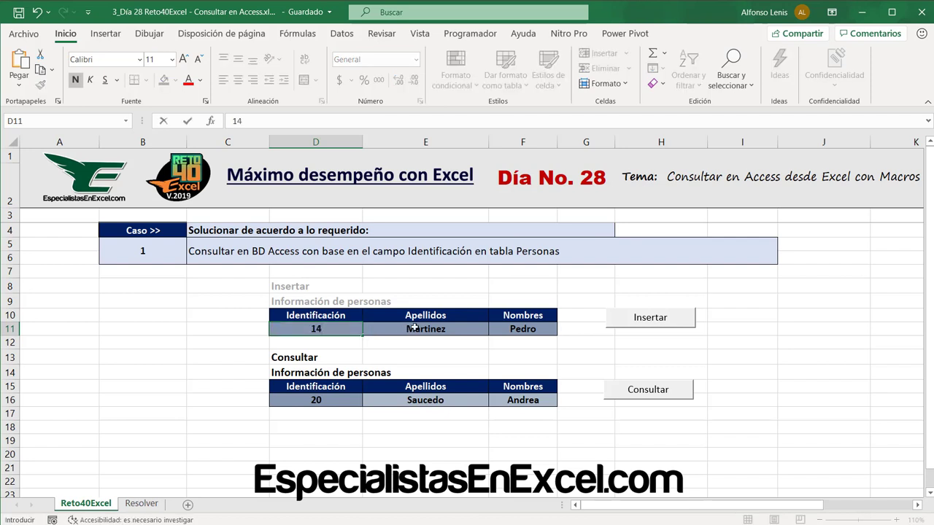
left_click(414, 329)
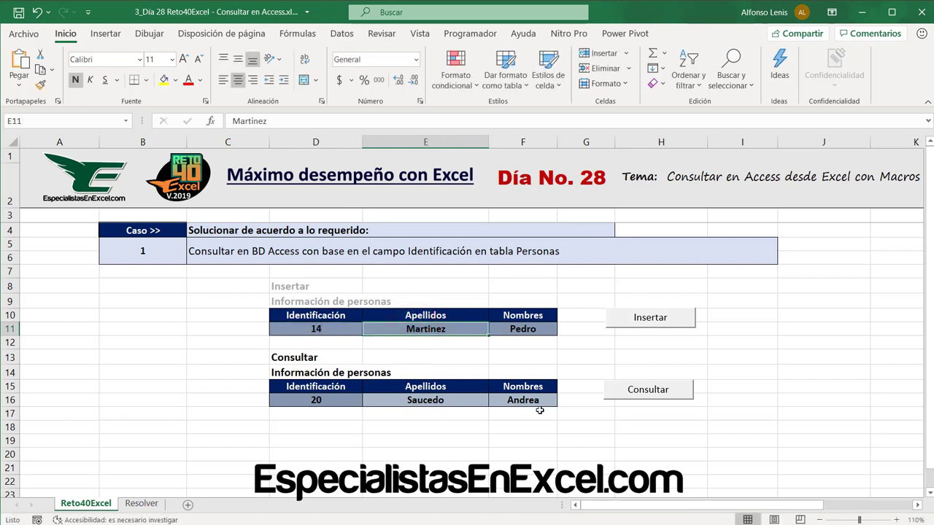
type("Salam")
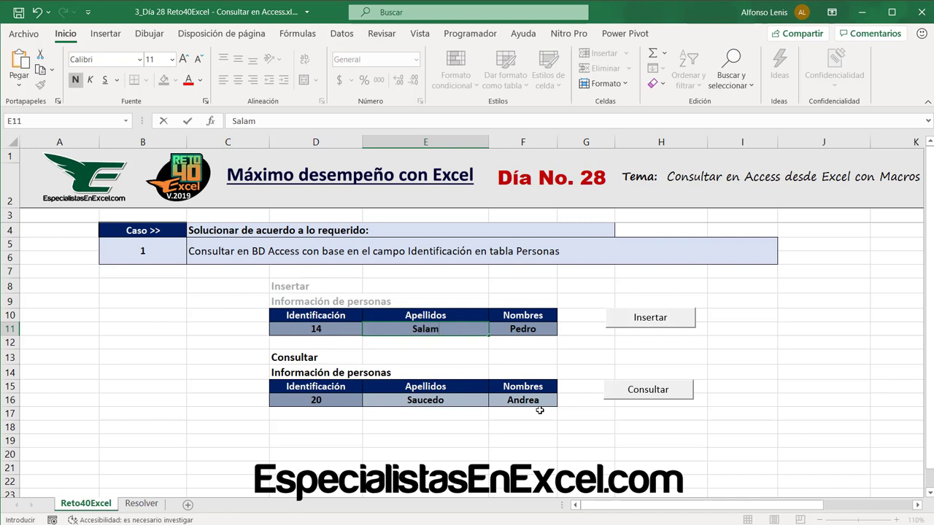
key("BackSpace")
type("man")
type("ca ")
type("Rincon")
key("Tab")
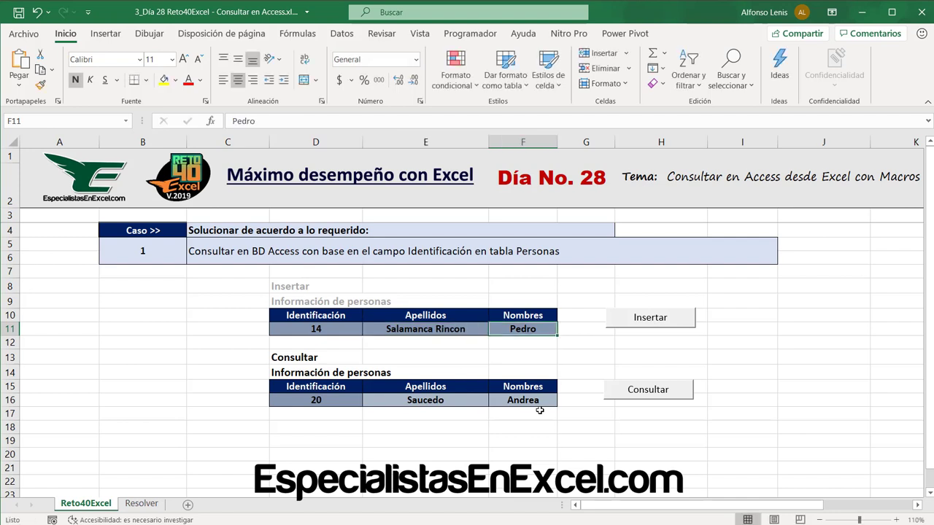
type("Jhon")
key("Return")
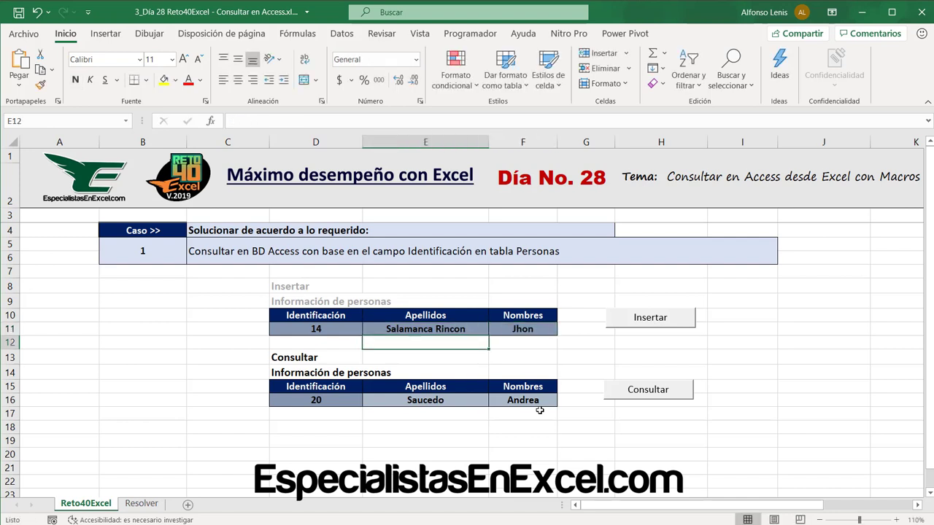
left_click(633, 317)
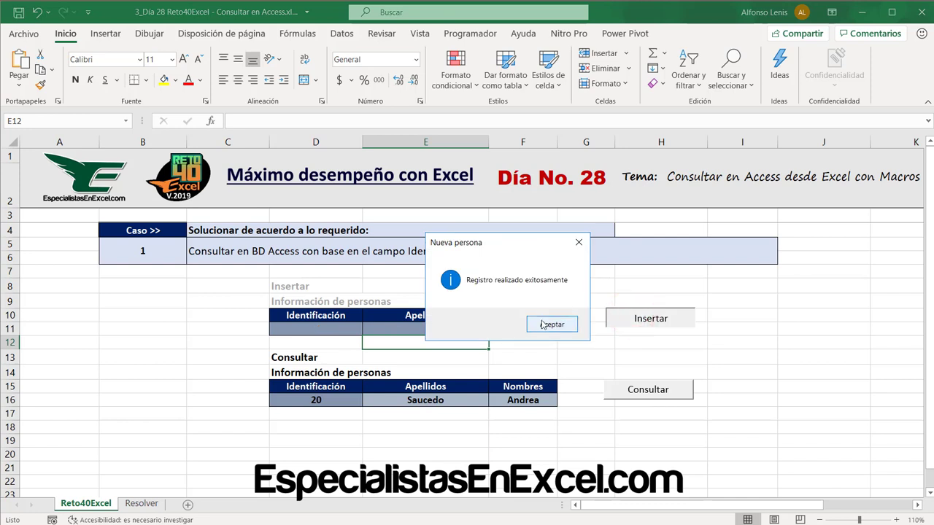
left_click(541, 324)
- Look up Identificación 14 from D16 to show its stored record
left_click(335, 400)
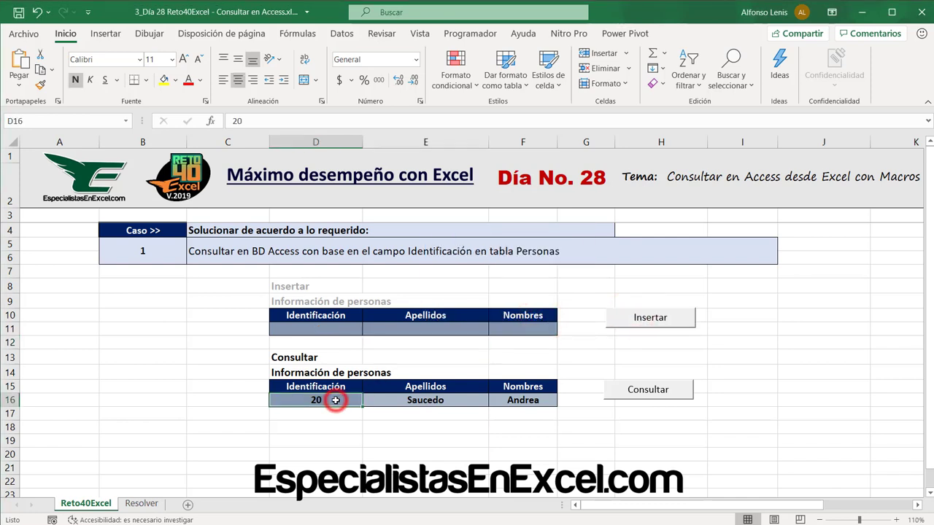
type("14")
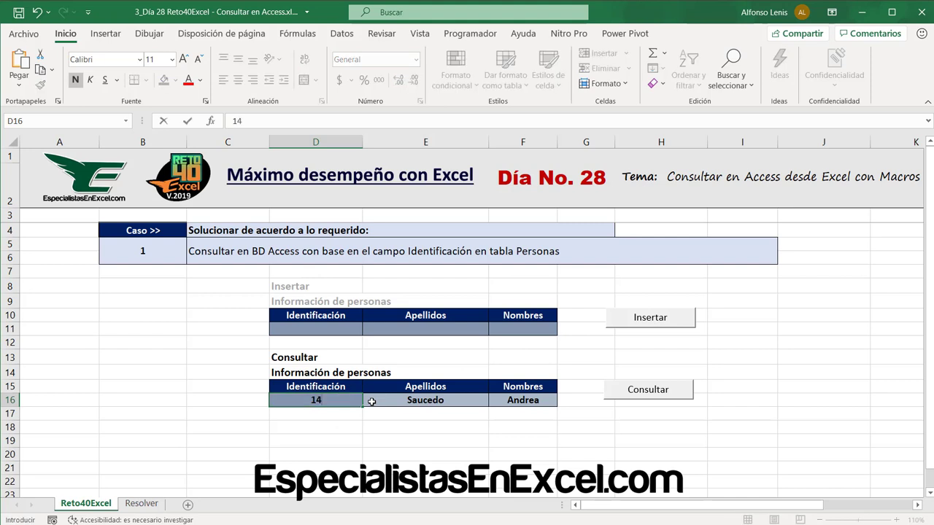
key("Return")
left_click(654, 392)
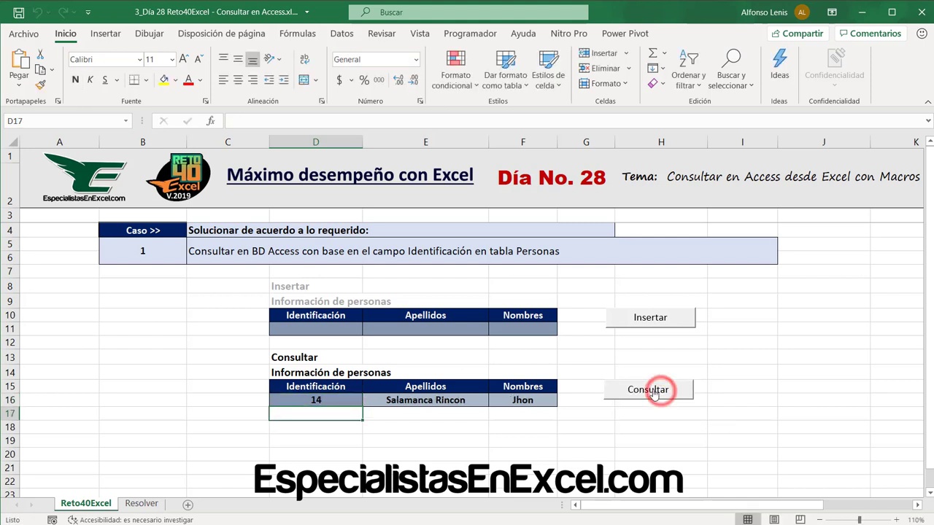
- Try inserting another person with Identificación 14 and dismiss the duplicate warning
left_click(334, 330)
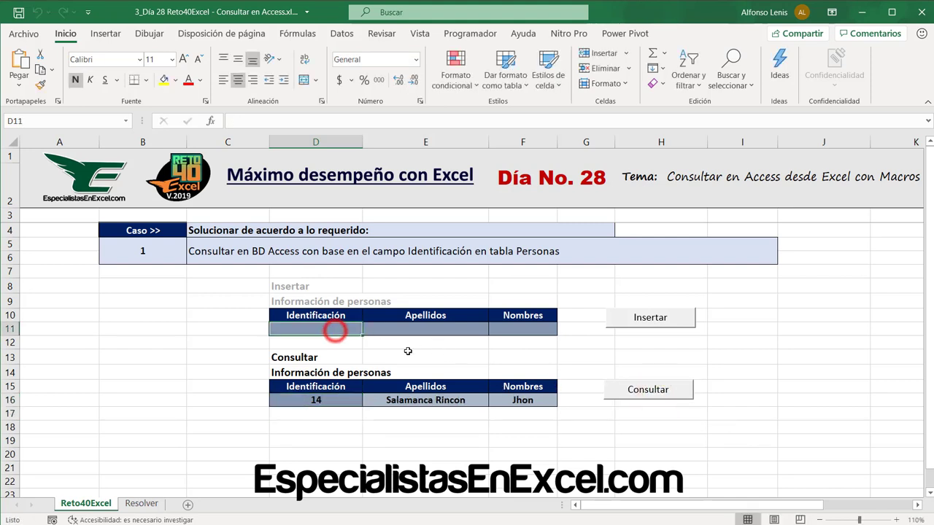
type("14")
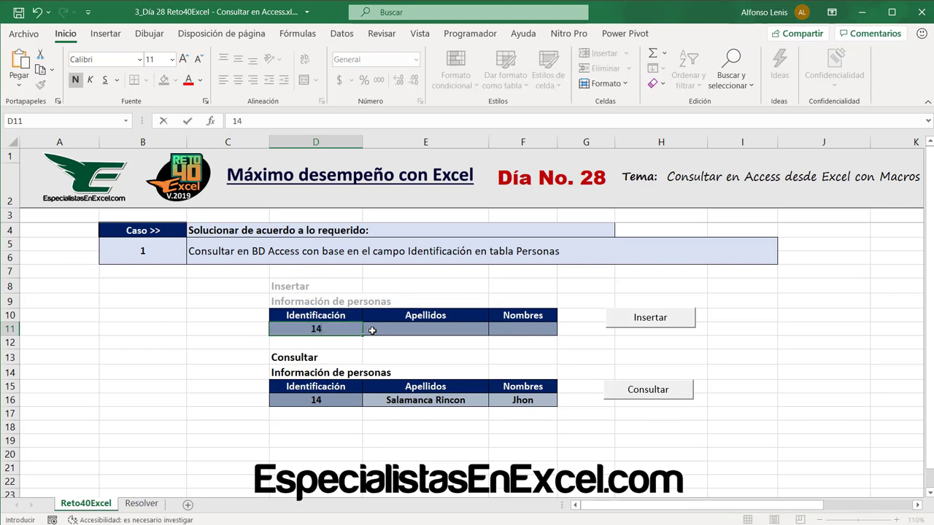
left_click(372, 331)
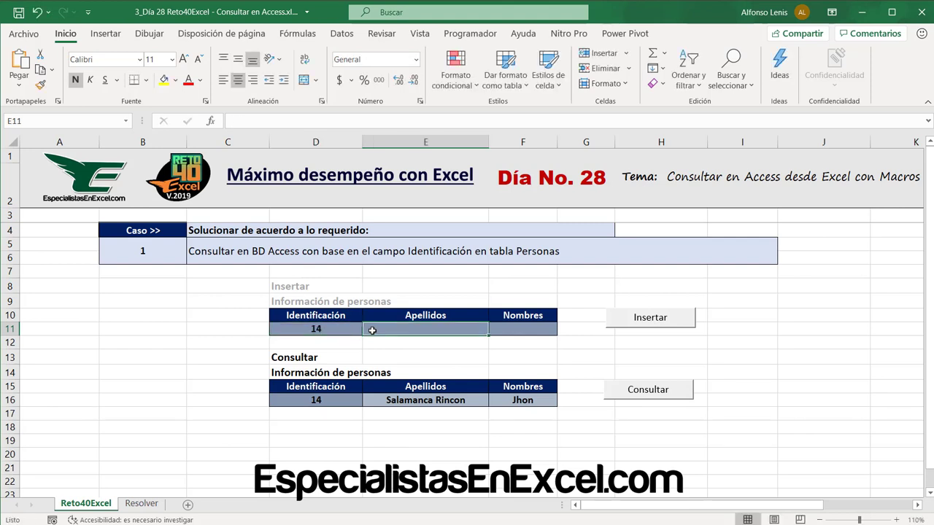
type("Pau")
key("BackSpace")
key("BackSpace")
key("BackSpace")
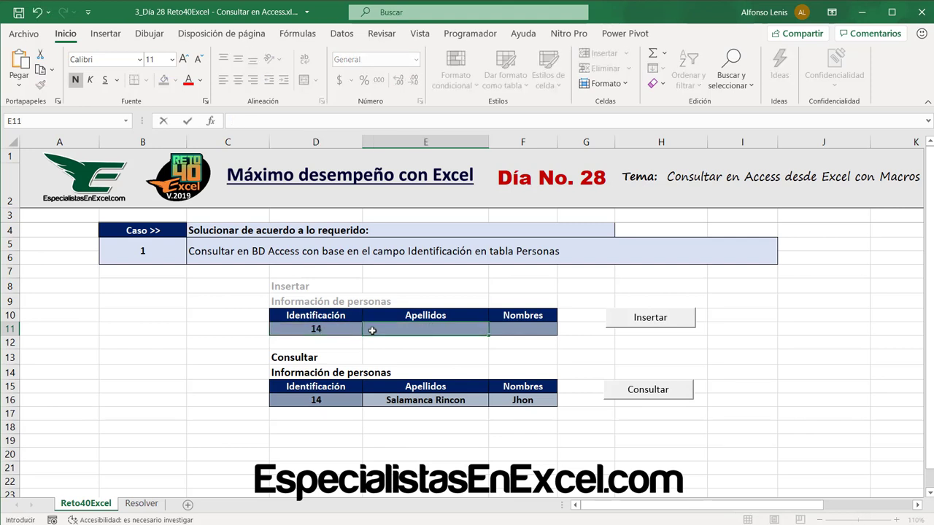
type("Bejarano")
key("Tab")
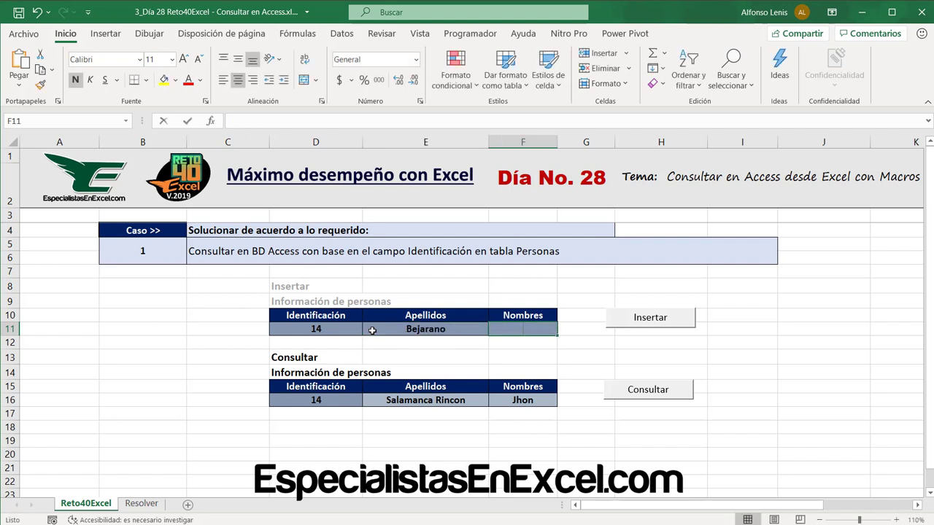
type("Paula")
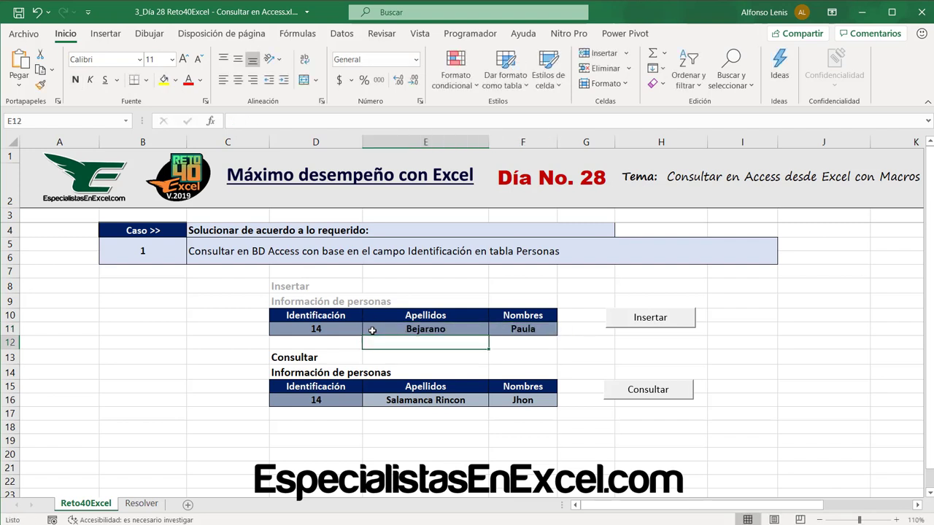
left_click(316, 329)
left_click(649, 326)
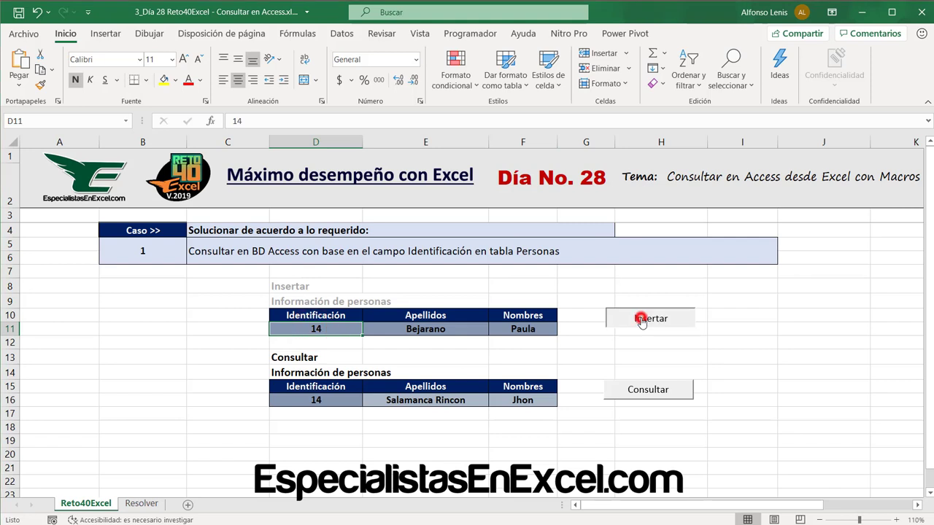
left_click(548, 325)
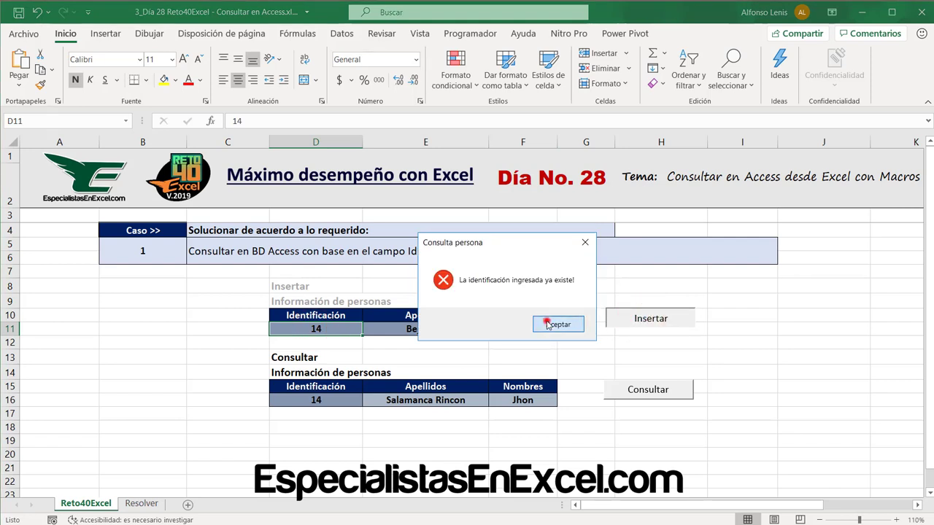
- Save the workbook containing the Insertar and lookup forms from the Quick Access Toolbar
left_click(18, 12)
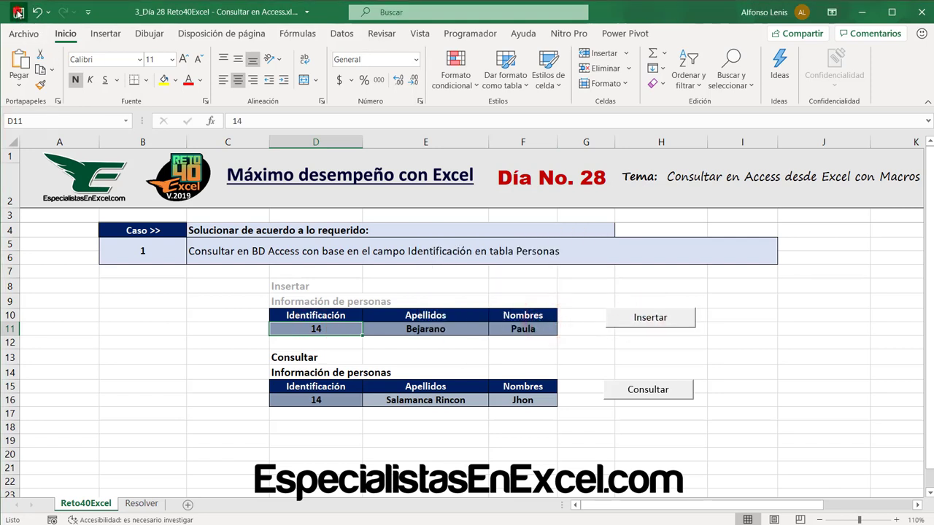